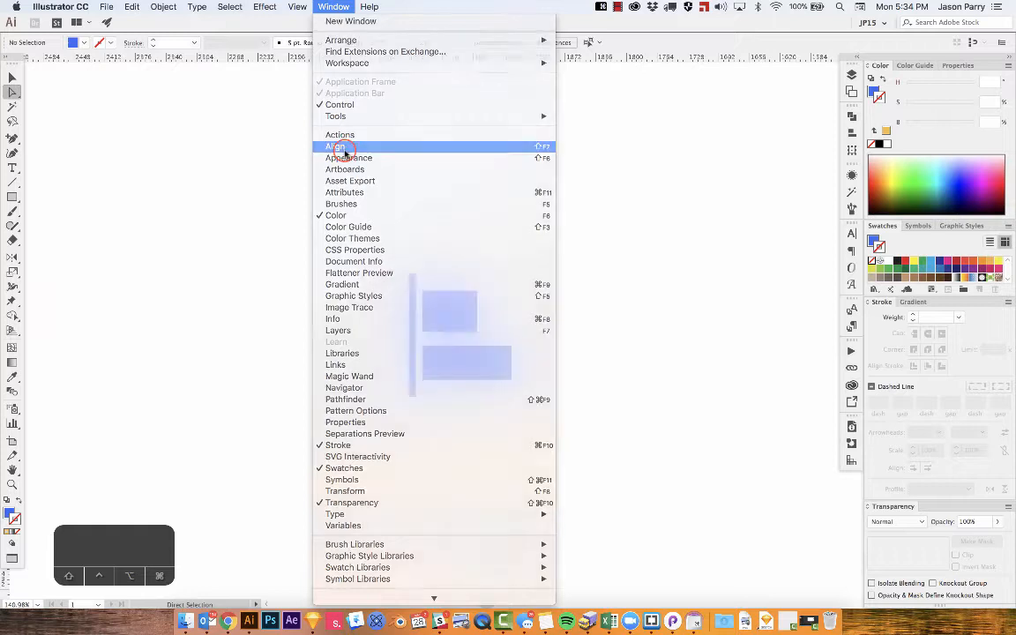
Show the Align panel and review its Align To options beside the playing-card artwork
{"action": "left_click", "coordinate": [337, 147]}
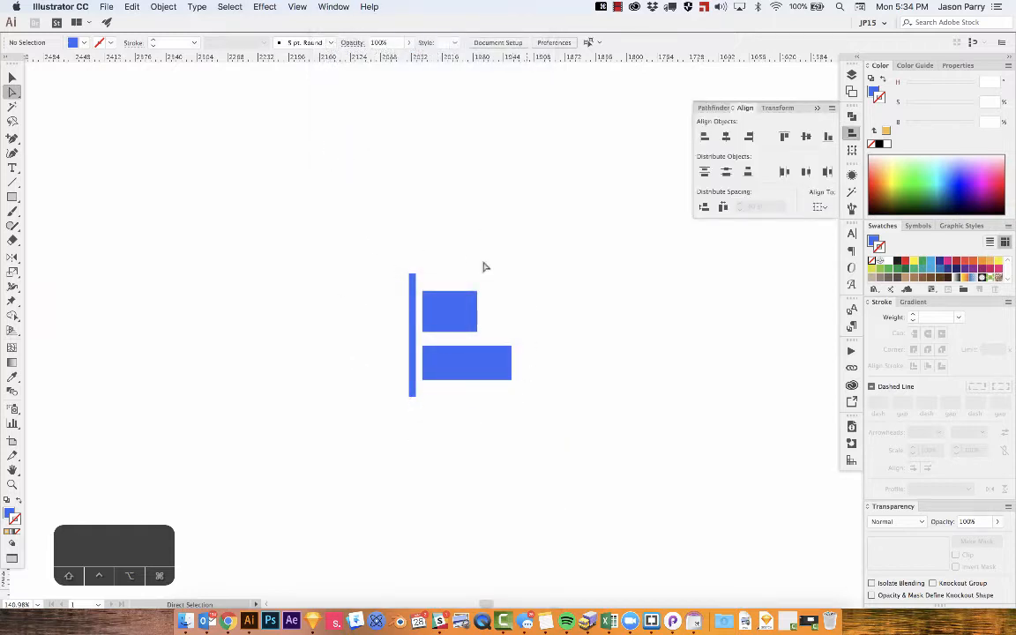
{"action": "scroll", "coordinate": [466, 330], "scroll_direction": "right", "scroll_amount": 15}
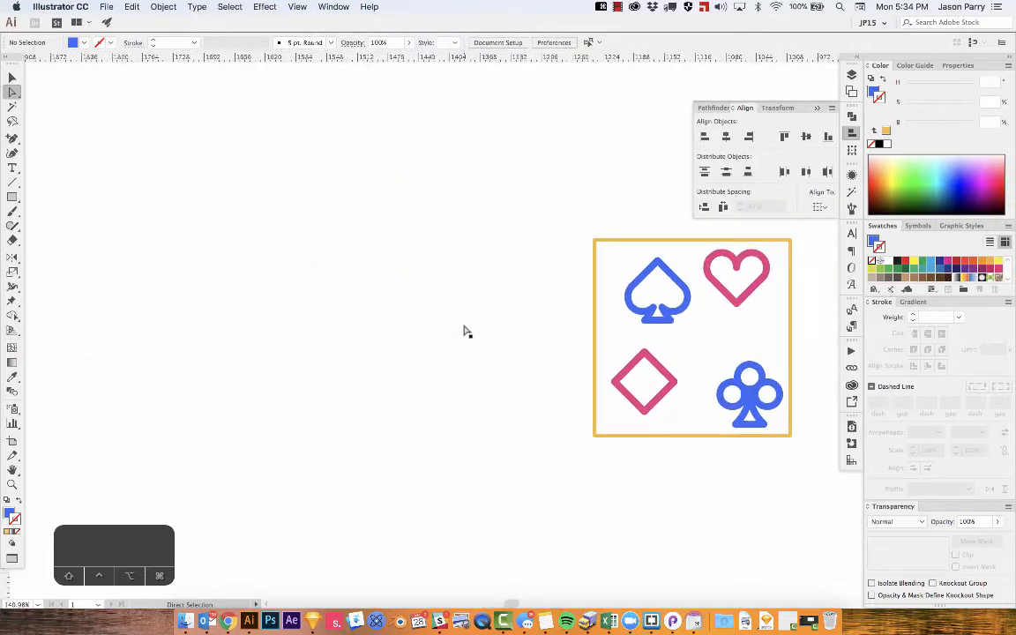
{"action": "scroll", "coordinate": [466, 331], "scroll_direction": "right", "scroll_amount": 5}
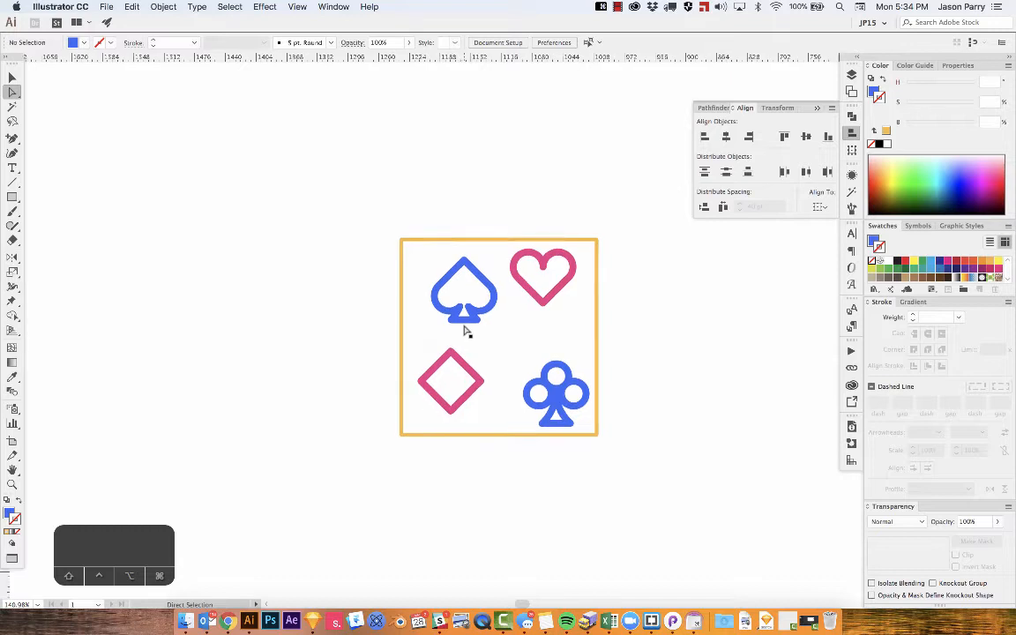
{"action": "left_click", "coordinate": [819, 208]}
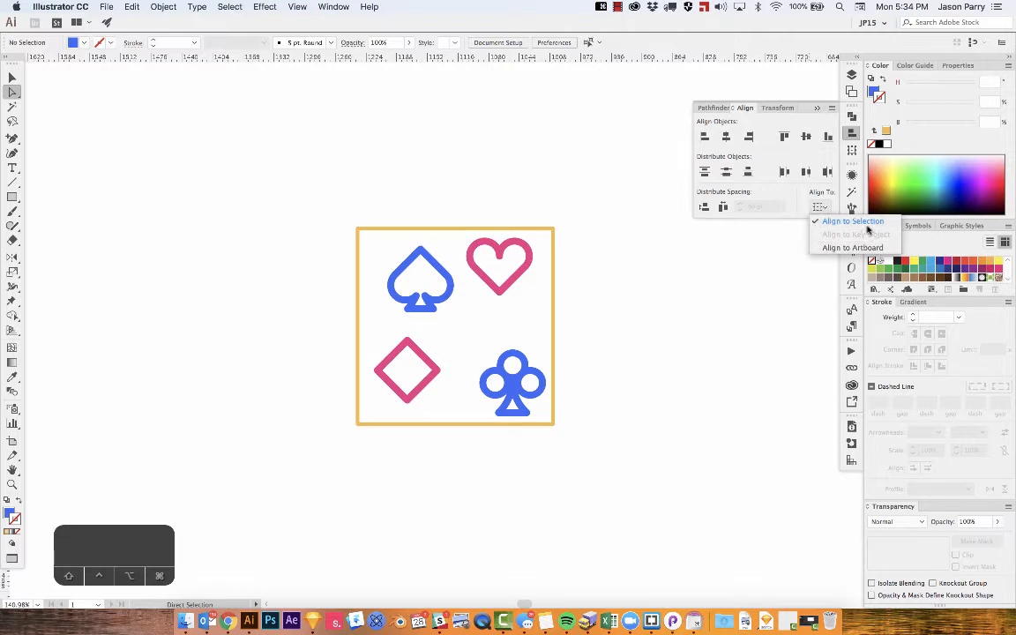
{"action": "left_click", "coordinate": [818, 206]}
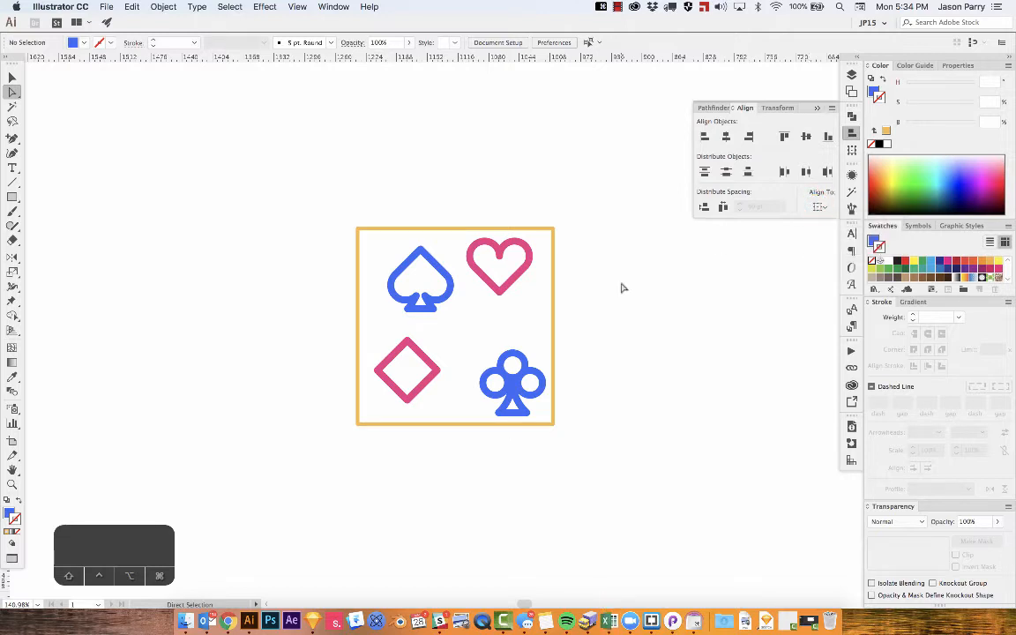
Left-align the spade and diamond with the square frame using the default path-based bounds
{"action": "left_click_drag", "start_coordinate": [621, 285], "coordinate": [680, 273]}
{"action": "scroll", "coordinate": [593, 315], "scroll_direction": "up", "scroll_amount": 2}
{"action": "scroll", "coordinate": [594, 315], "scroll_direction": "up", "scroll_amount": 3}
{"action": "key", "text": "v"}
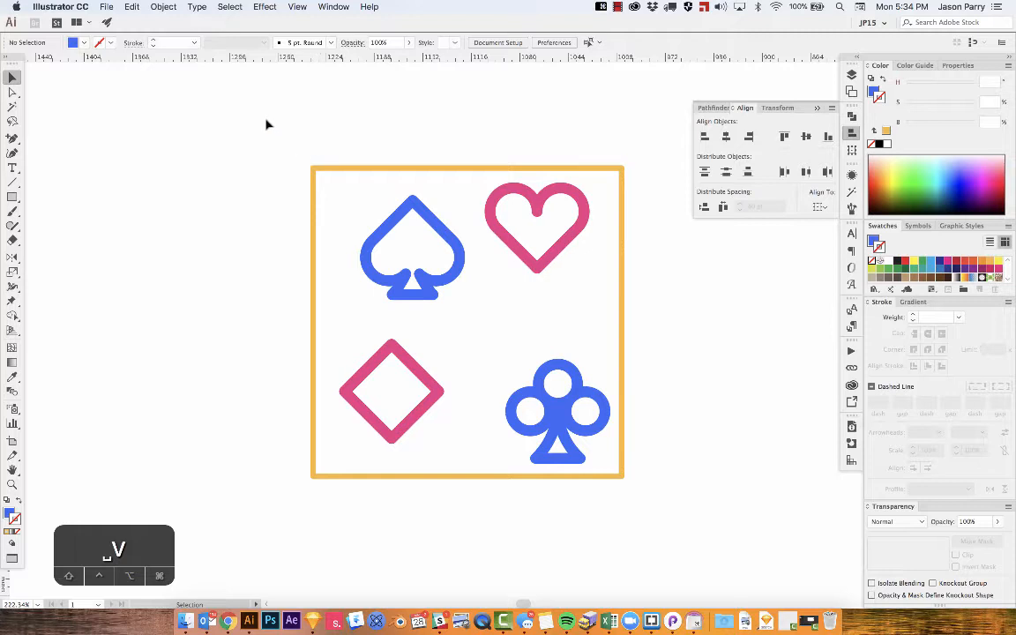
{"action": "left_click_drag", "start_coordinate": [267, 124], "coordinate": [452, 561]}
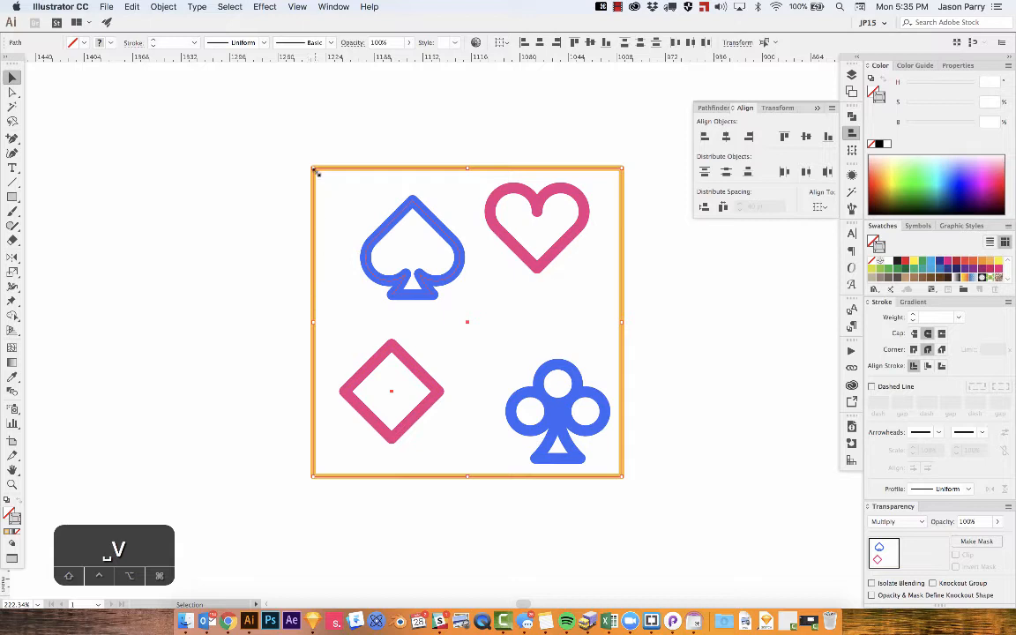
{"action": "left_click", "coordinate": [523, 44]}
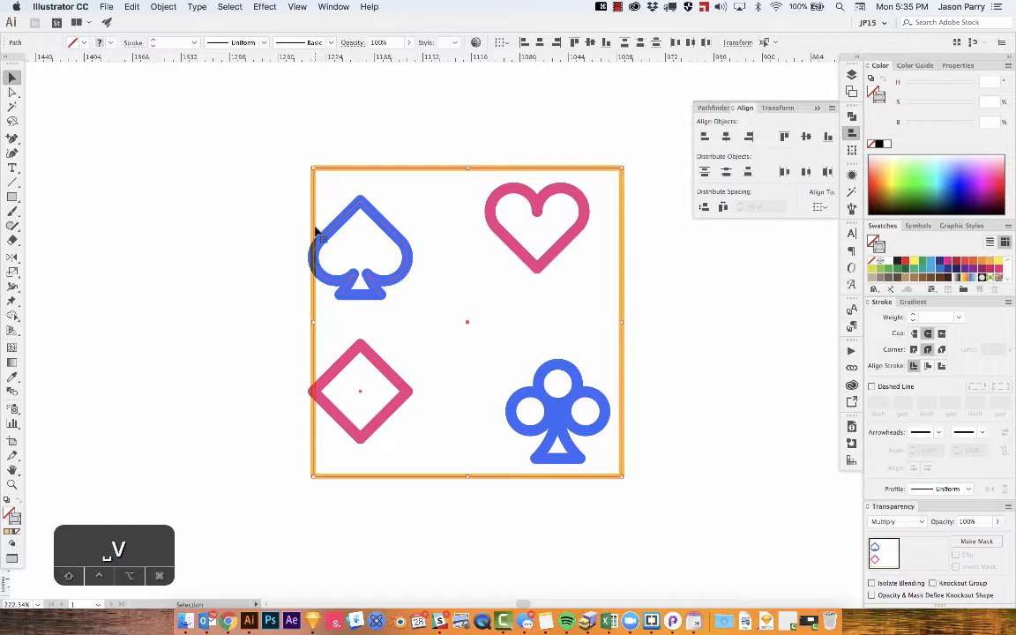
Examine where the spade's path meets the frame's left edge, comparing outline and preview views
{"action": "scroll", "coordinate": [316, 255], "scroll_direction": "up", "scroll_amount": 6}
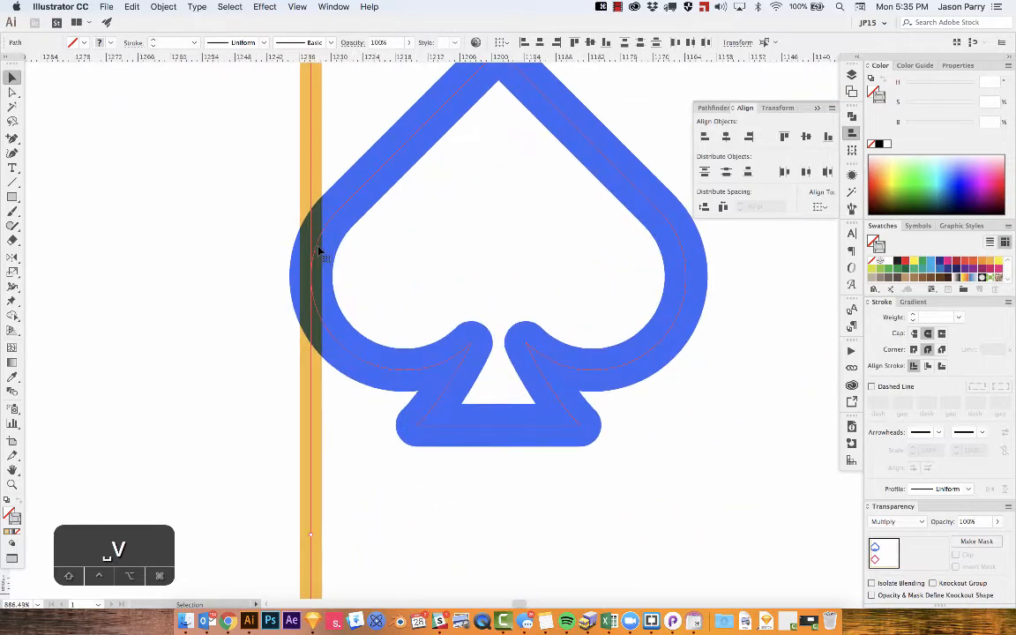
{"action": "scroll", "coordinate": [368, 256], "scroll_direction": "up", "scroll_amount": 4}
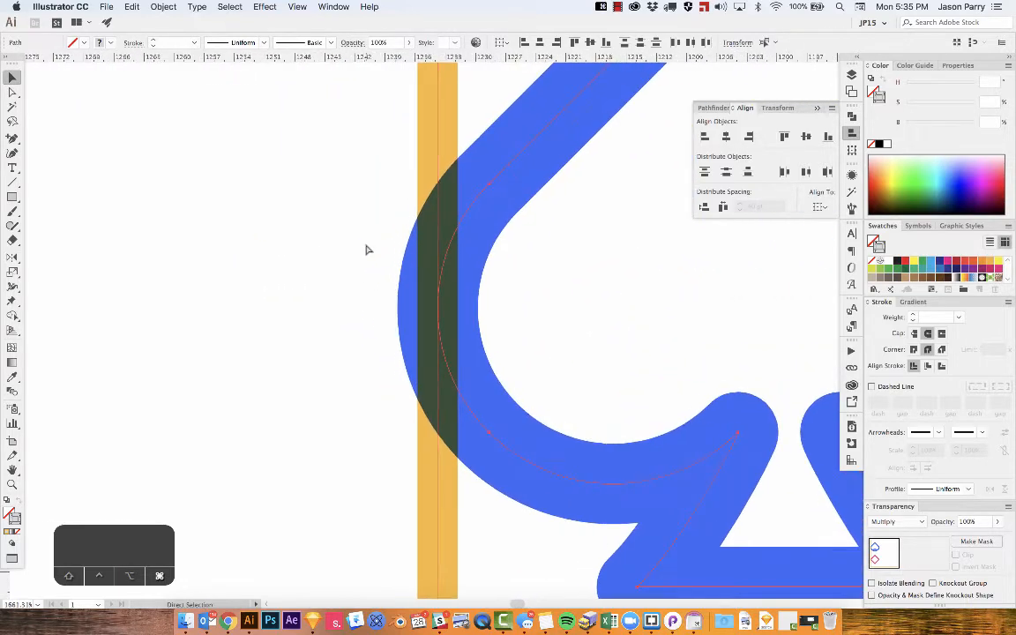
{"action": "key", "text": "a"}
{"action": "key", "text": "super+y"}
{"action": "key", "text": "super+y"}
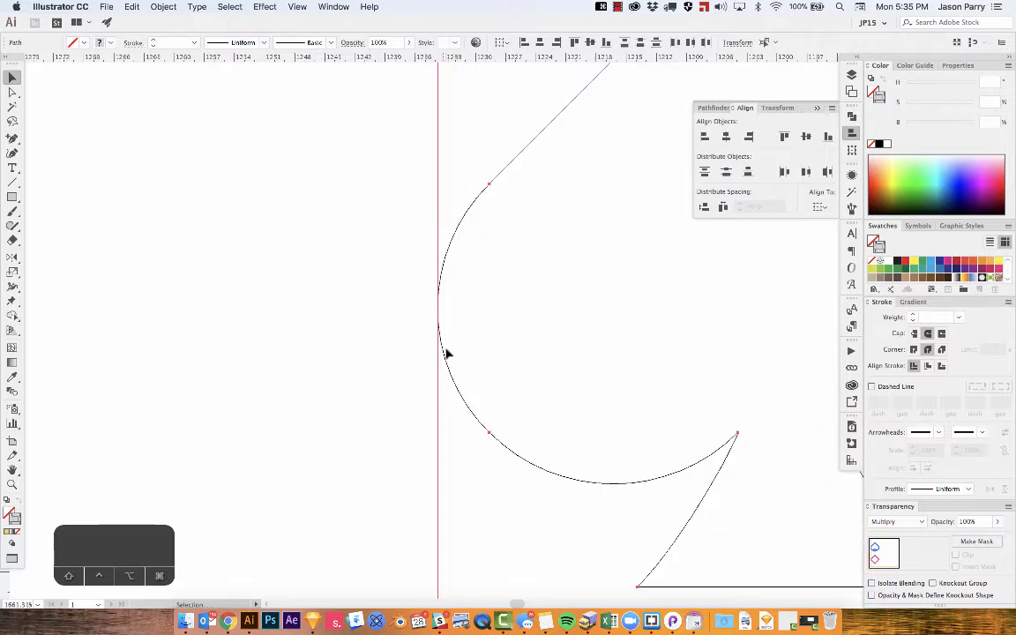
{"action": "key", "text": "super+y"}
{"action": "key", "text": "super+y"}
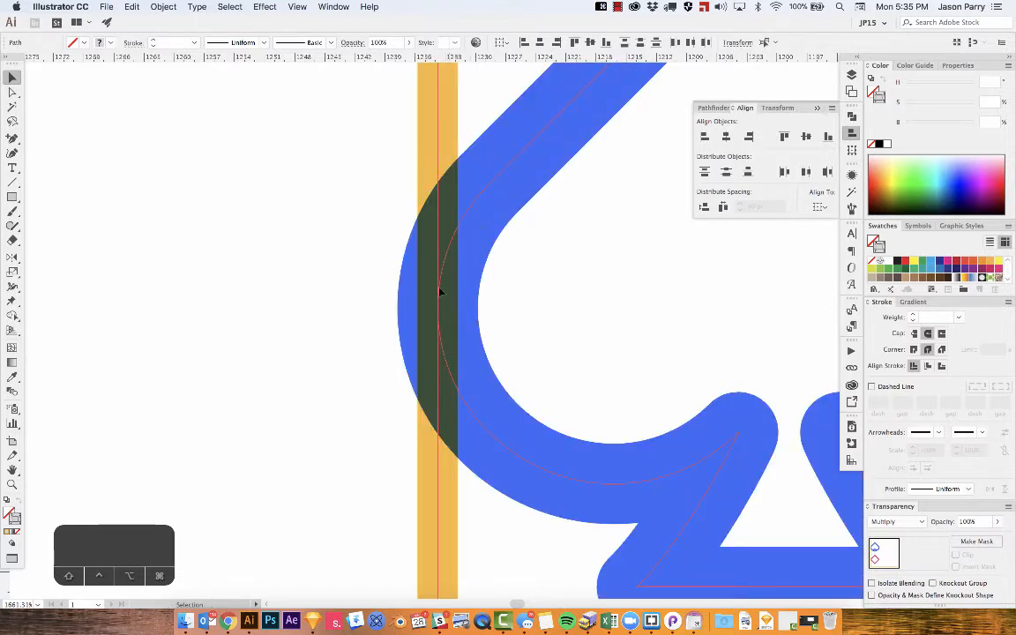
{"action": "left_click", "coordinate": [372, 236]}
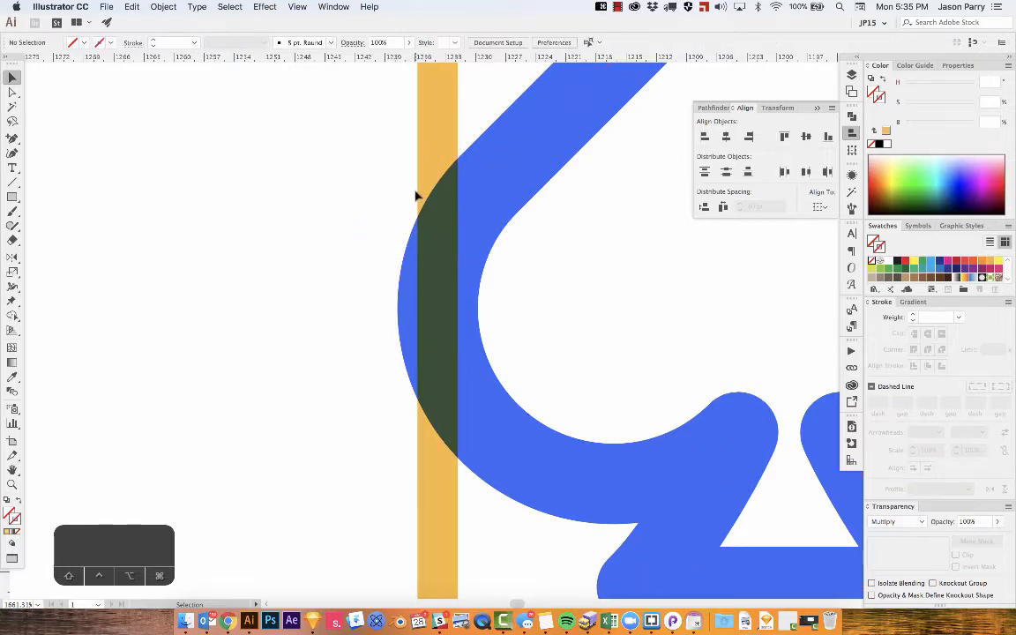
Undo the left alignment and enable Use Preview Bounds for aligning
{"action": "scroll", "coordinate": [416, 195], "scroll_direction": "down", "scroll_amount": 5}
{"action": "key", "text": "super+z"}
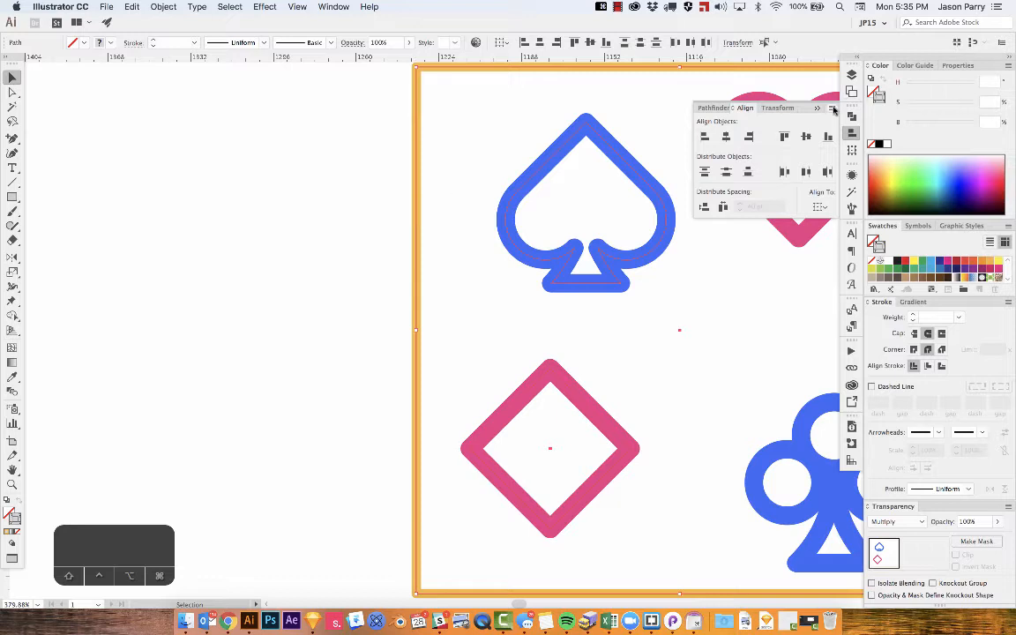
{"action": "left_click", "coordinate": [832, 108]}
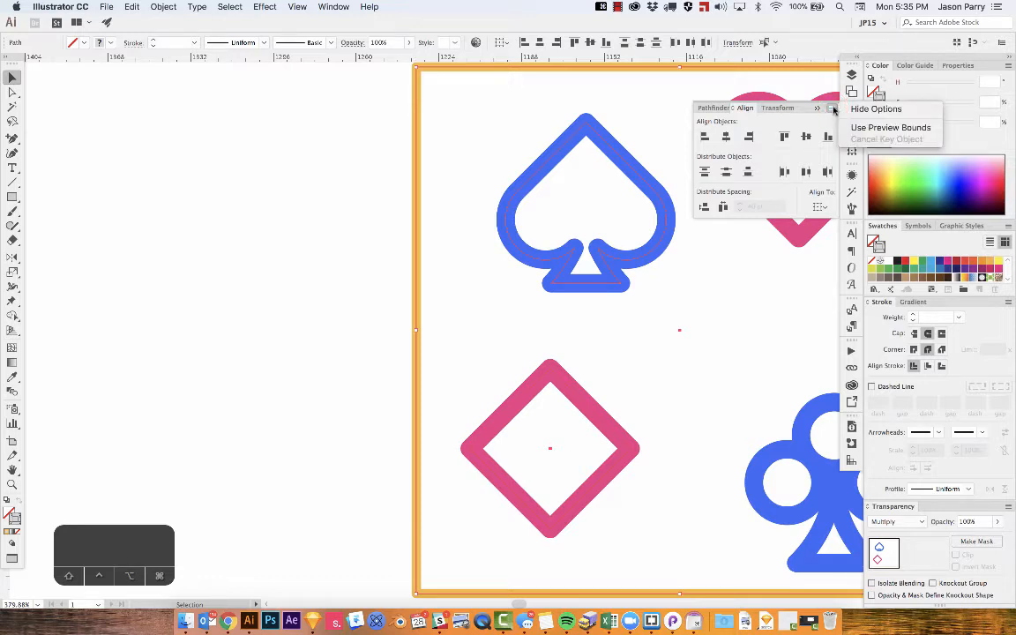
{"action": "left_click", "coordinate": [860, 128]}
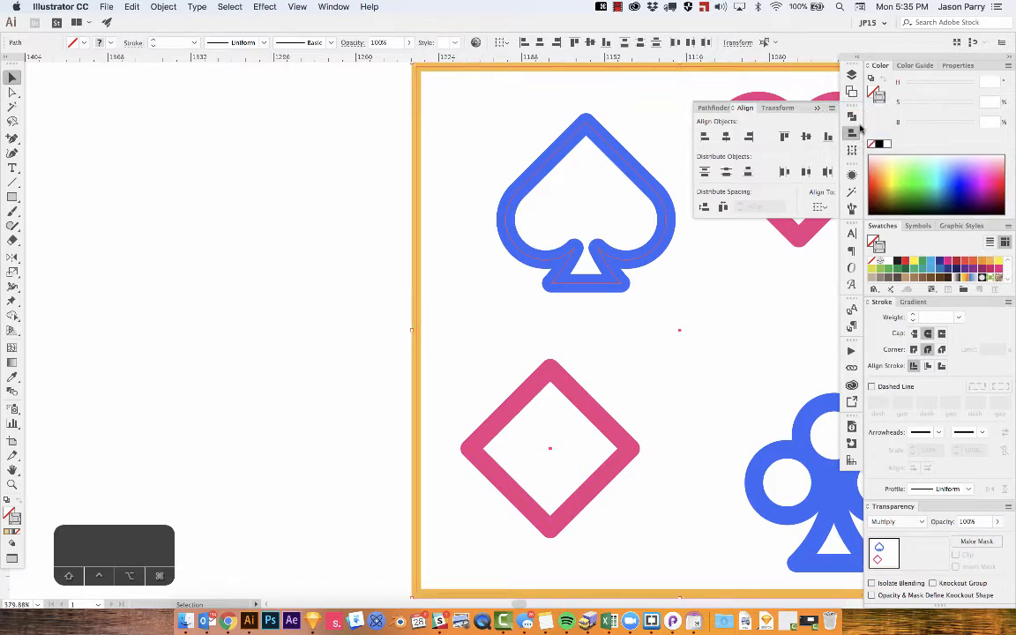
Try left-aligning the spade and diamond with the square frame by their outer stroke edges
{"action": "left_click_drag", "start_coordinate": [358, 148], "coordinate": [568, 503]}
{"action": "left_click", "coordinate": [704, 137]}
{"action": "scroll", "coordinate": [388, 212], "scroll_direction": "up", "scroll_amount": 6}
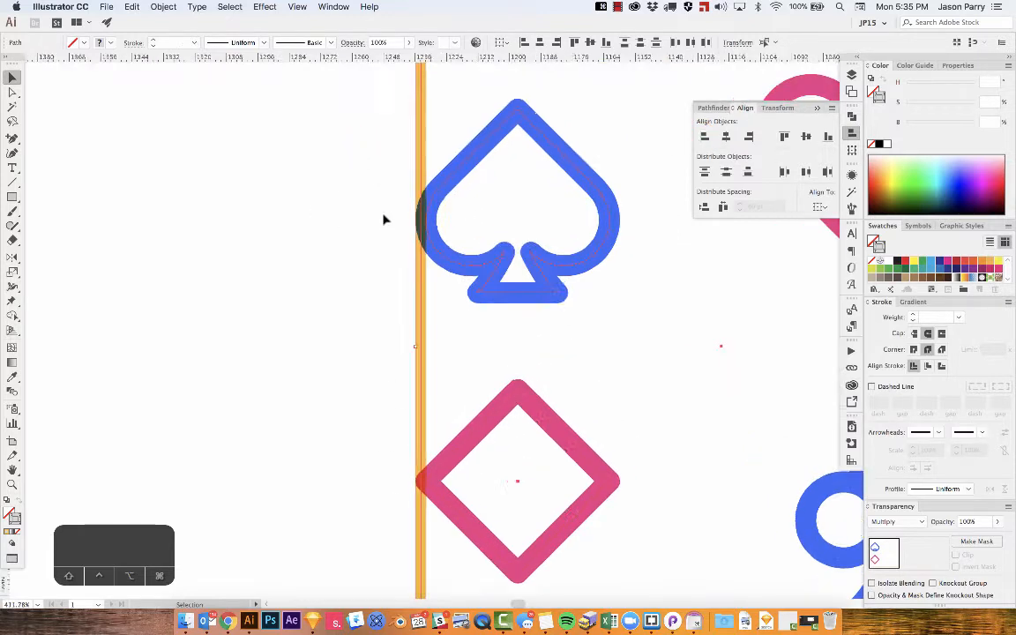
{"action": "scroll", "coordinate": [473, 234], "scroll_direction": "up", "scroll_amount": 5}
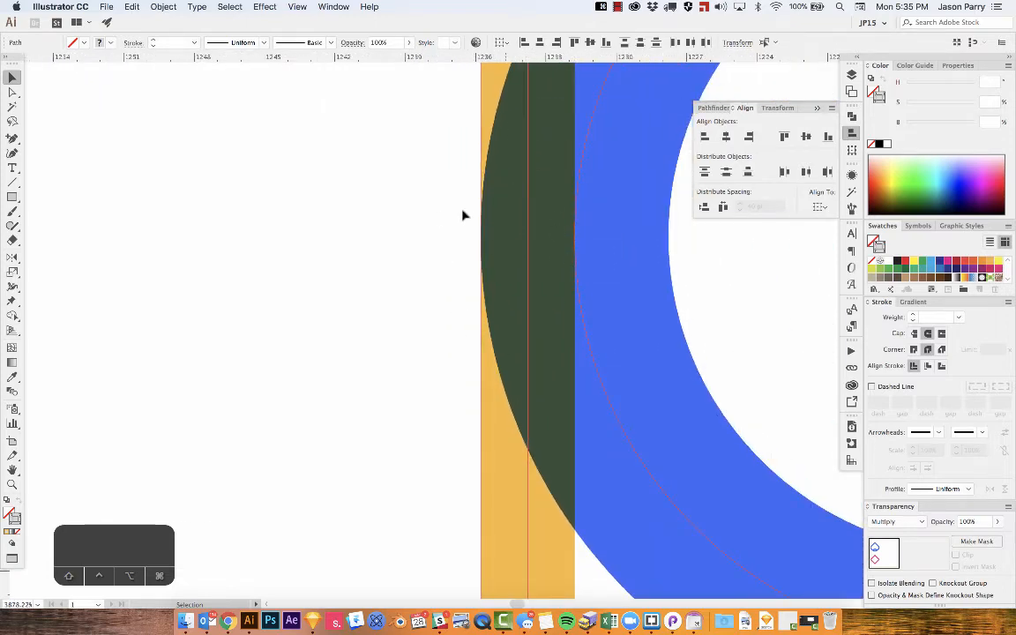
{"action": "scroll", "coordinate": [441, 218], "scroll_direction": "down", "scroll_amount": 8}
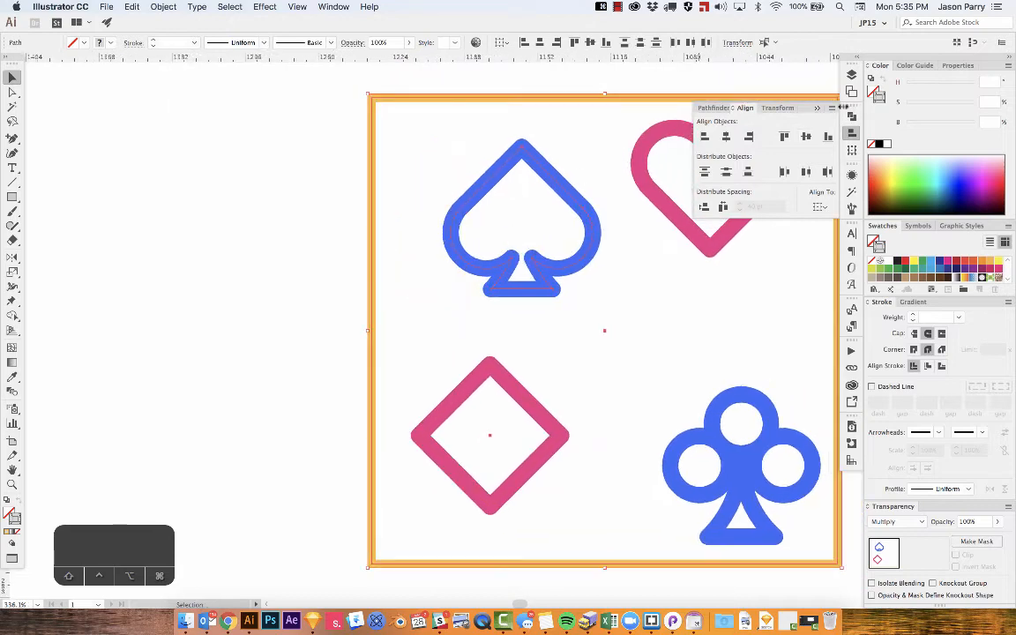
Disable Use Preview Bounds and collapse the Align panel
{"action": "left_click", "coordinate": [832, 107]}
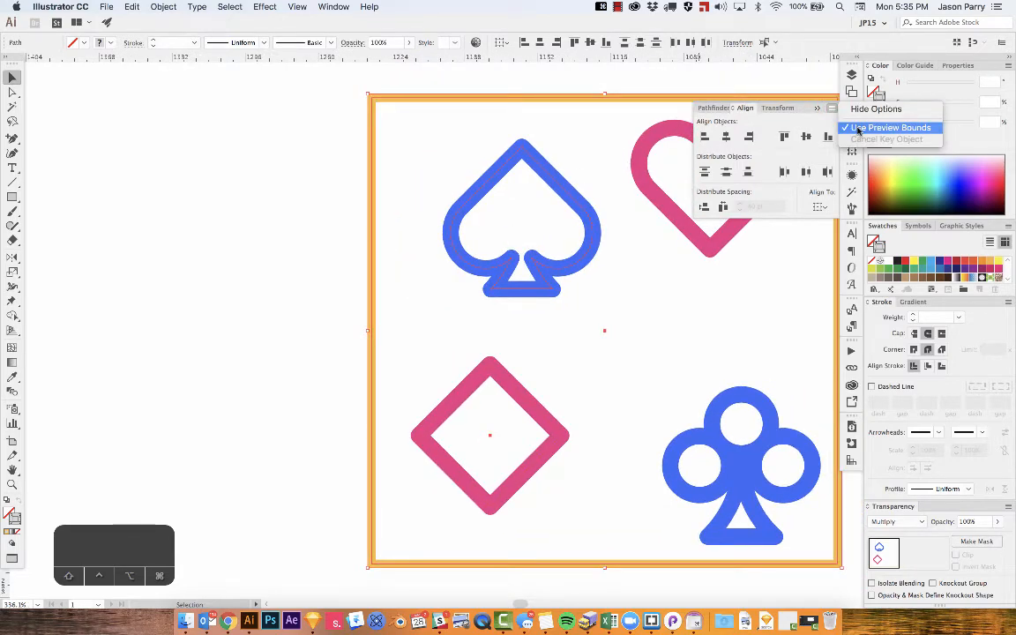
{"action": "left_click", "coordinate": [857, 130]}
{"action": "left_click", "coordinate": [852, 134]}
Left-align the spade and diamond with the square frame, and top-align the spade and heart with it
{"action": "left_click", "coordinate": [598, 148]}
{"action": "key", "text": "space"}
{"action": "left_click_drag", "start_coordinate": [589, 157], "coordinate": [483, 158]}
{"action": "scroll", "coordinate": [484, 158], "scroll_direction": "down", "scroll_amount": 1}
{"action": "left_click_drag", "start_coordinate": [265, 140], "coordinate": [452, 459]}
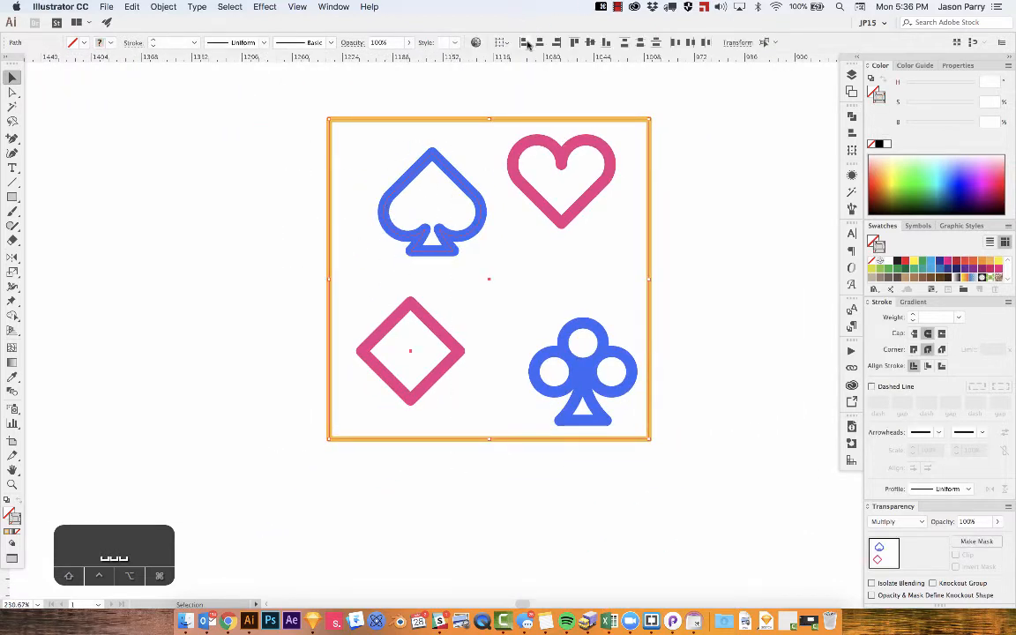
{"action": "left_click", "coordinate": [527, 44]}
{"action": "left_click_drag", "start_coordinate": [295, 124], "coordinate": [702, 235]}
{"action": "left_click", "coordinate": [574, 42]}
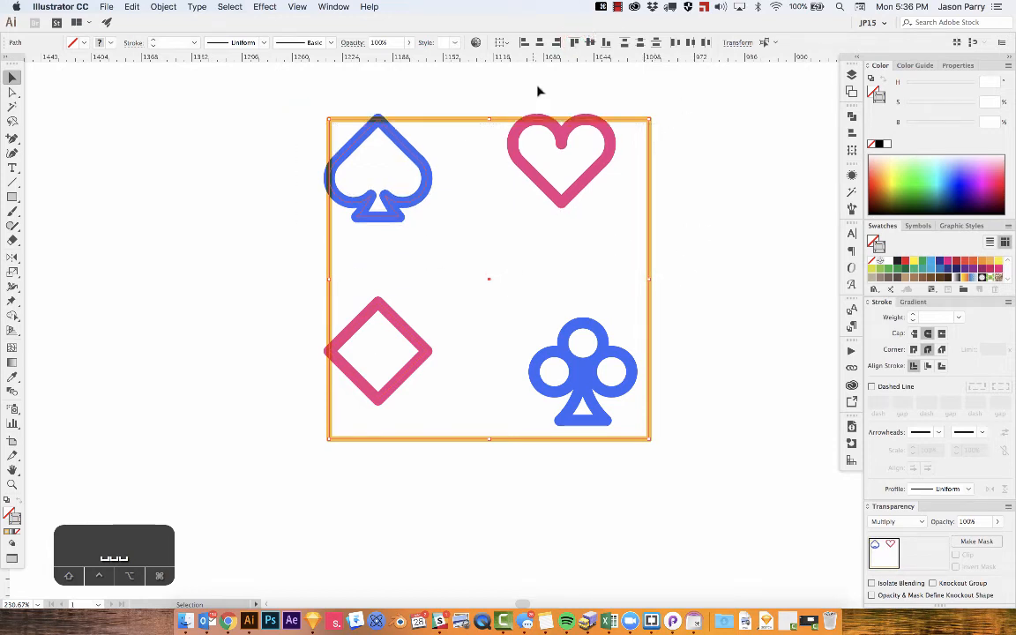
Right-align the heart and club with the square frame, and bottom-align the diamond and club with it
{"action": "left_click", "coordinate": [556, 43]}
{"action": "left_click_drag", "start_coordinate": [283, 314], "coordinate": [692, 339]}
{"action": "left_click", "coordinate": [607, 42]}
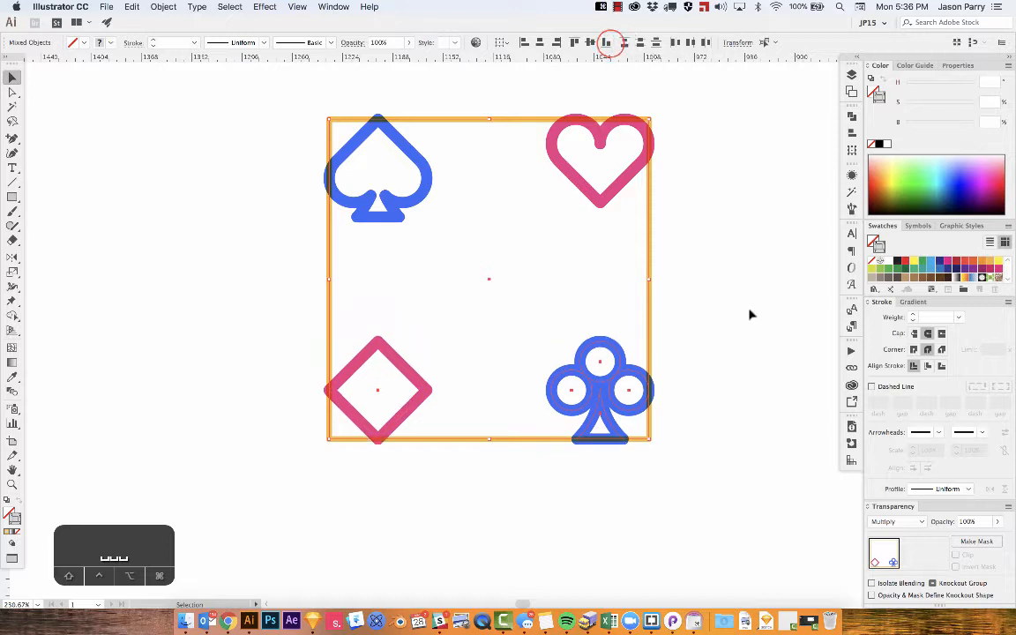
{"action": "left_click", "coordinate": [732, 320]}
{"action": "key", "text": "super+minus"}
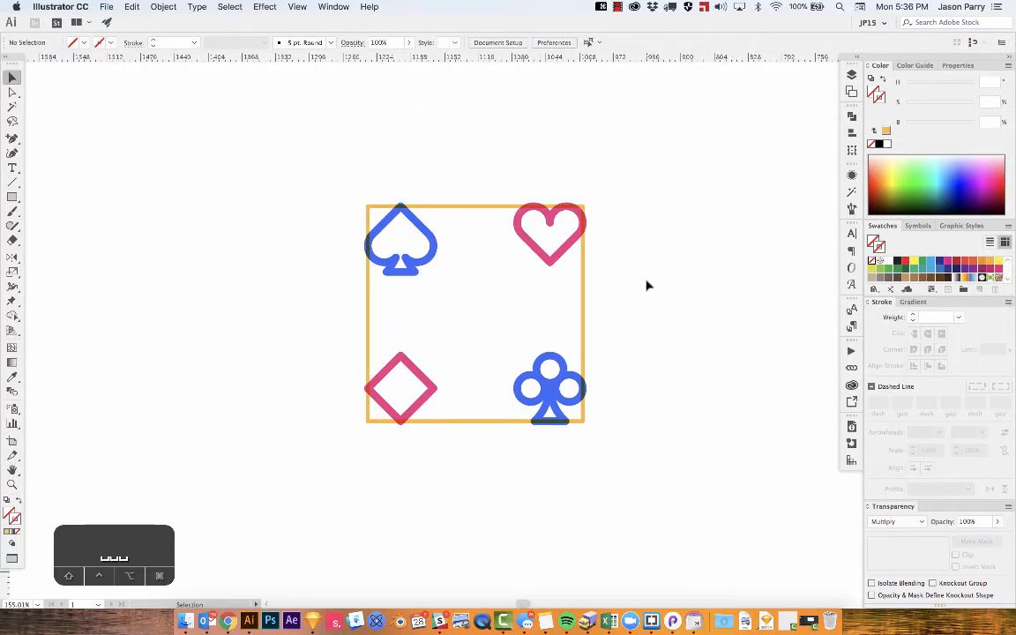
Align the angled blue line's corner anchor horizontally to the right with its lower end anchor, making that segment vertical
{"action": "scroll", "coordinate": [647, 285], "scroll_direction": "right", "scroll_amount": 3}
{"action": "left_click_drag", "start_coordinate": [617, 271], "coordinate": [514, 279]}
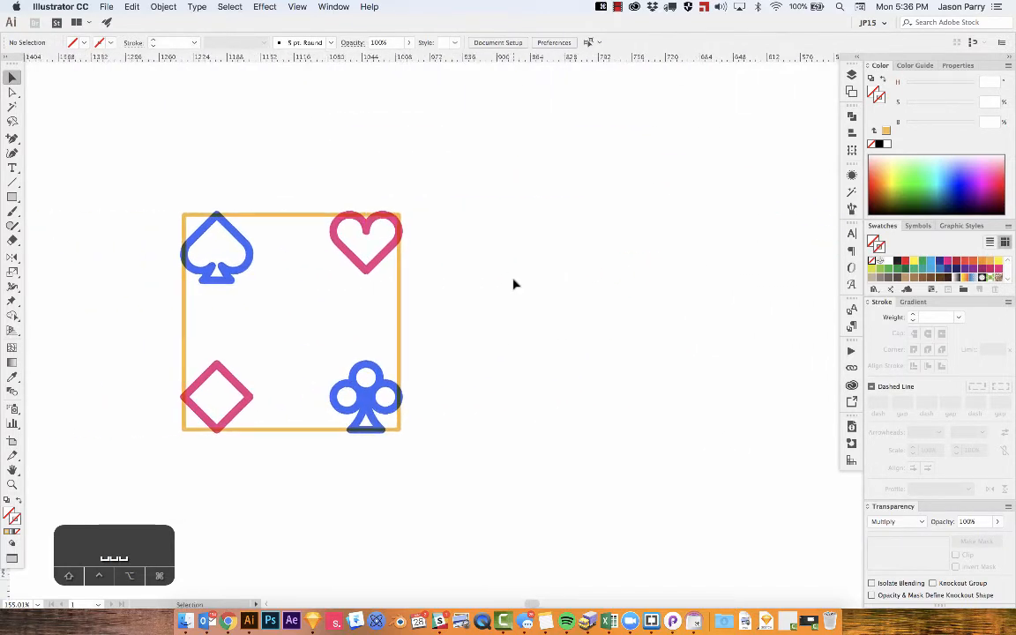
{"action": "scroll", "coordinate": [514, 280], "scroll_direction": "right", "scroll_amount": 10}
{"action": "scroll", "coordinate": [533, 246], "scroll_direction": "right", "scroll_amount": 3}
{"action": "scroll", "coordinate": [534, 246], "scroll_direction": "up", "scroll_amount": 2}
{"action": "key", "text": "a"}
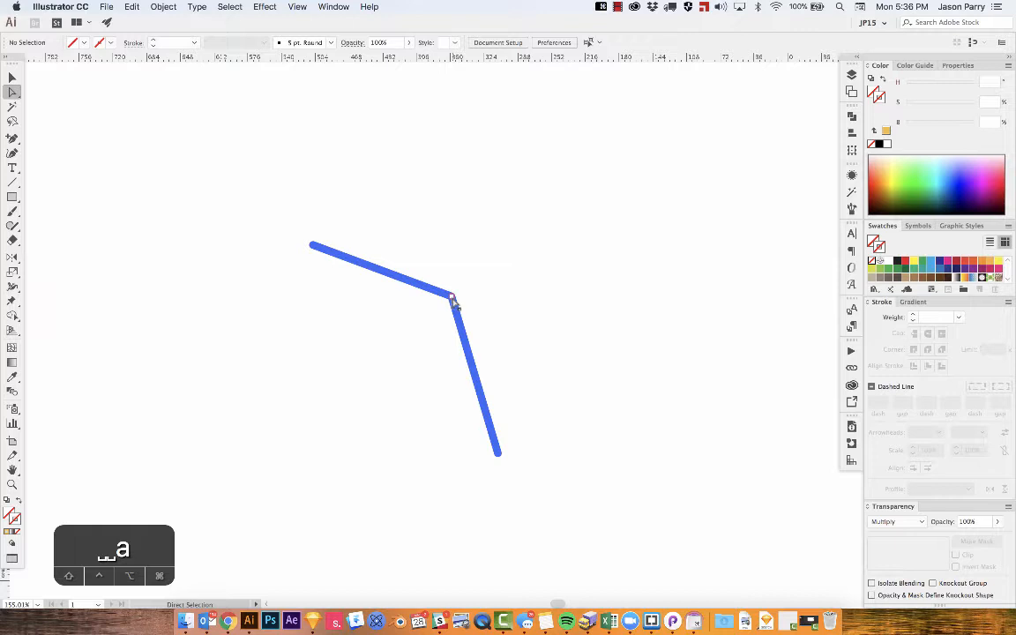
{"action": "left_click", "coordinate": [451, 298]}
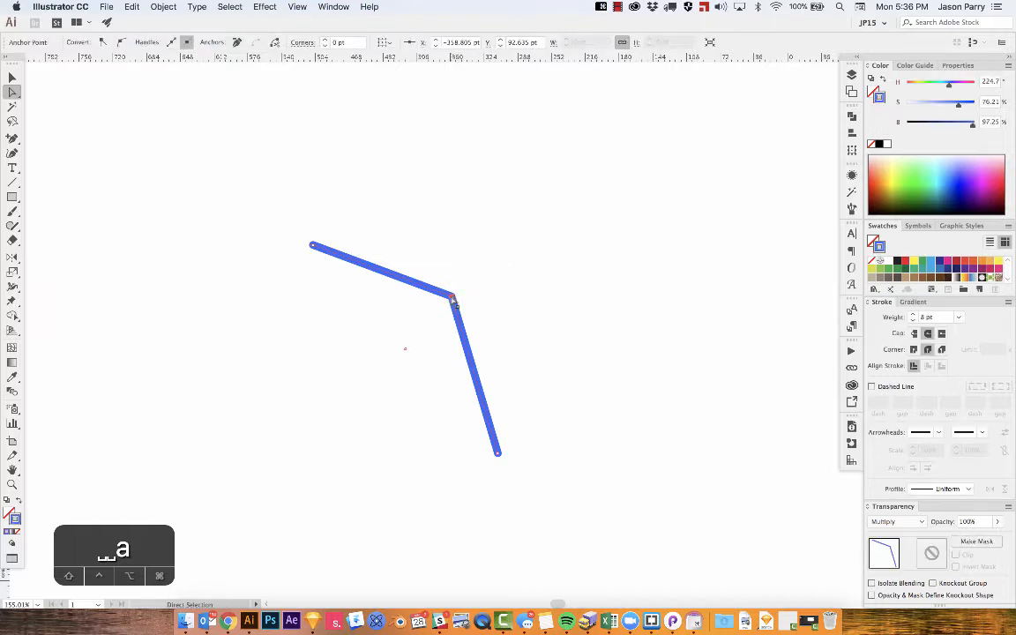
{"action": "left_click_drag", "start_coordinate": [507, 423], "coordinate": [503, 445]}
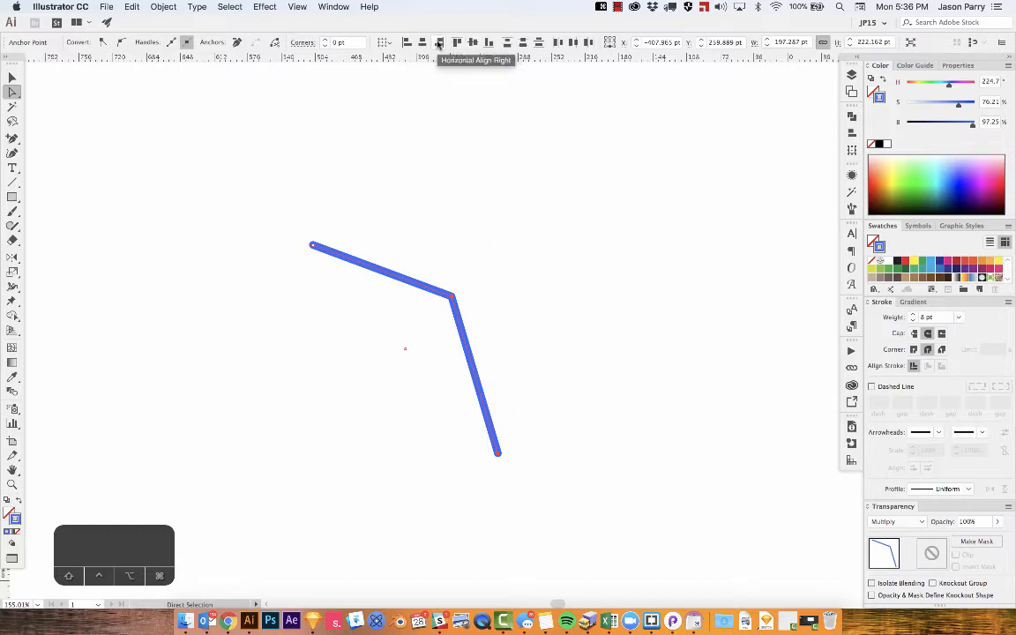
{"action": "left_click", "coordinate": [439, 42]}
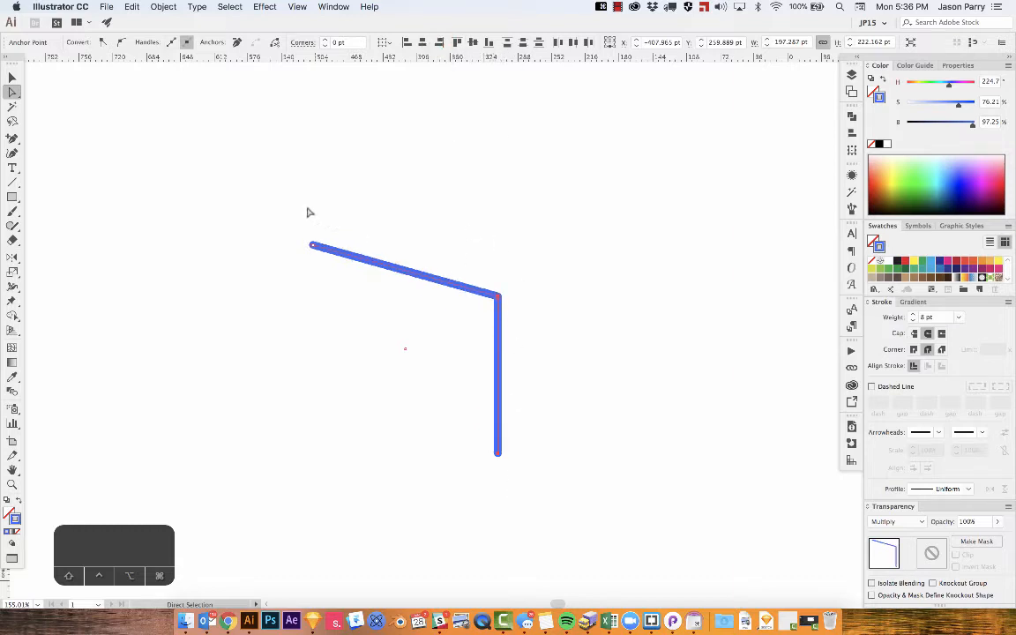
Align the line's upper-left end anchor and corner anchor vertically to the top, making that segment horizontal
{"action": "left_click_drag", "start_coordinate": [308, 213], "coordinate": [559, 323]}
{"action": "left_click", "coordinate": [457, 42]}
{"action": "left_click", "coordinate": [432, 170]}
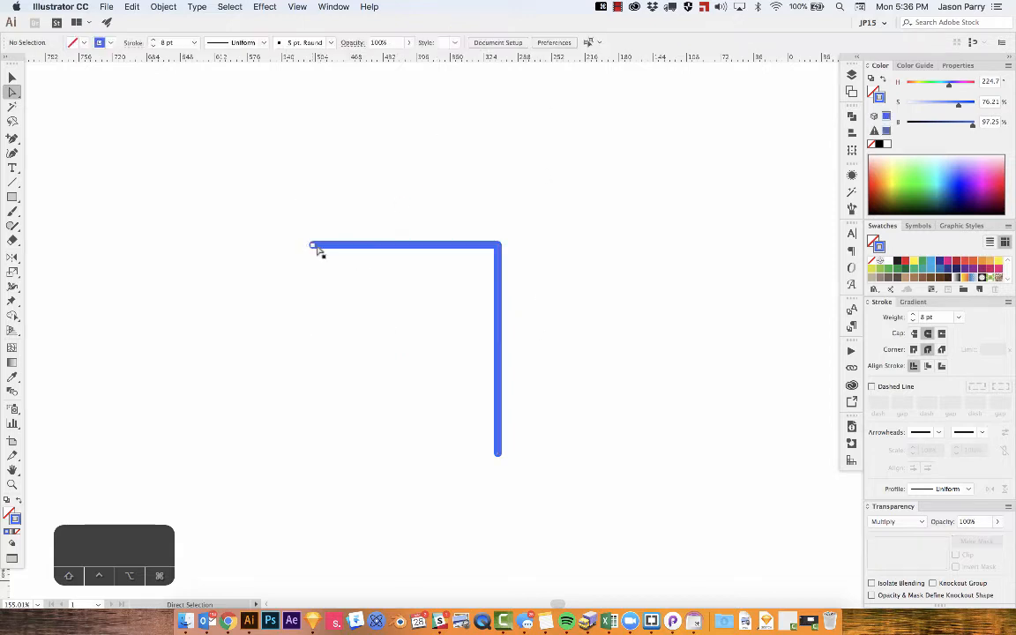
{"action": "left_click", "coordinate": [571, 258]}
Move the LOVELL LABS wordmark up and to the right, away from its pencil icon, leaving the icon in place
{"action": "scroll", "coordinate": [572, 264], "scroll_direction": "right", "scroll_amount": 5}
{"action": "scroll", "coordinate": [571, 264], "scroll_direction": "right", "scroll_amount": 5}
{"action": "scroll", "coordinate": [569, 274], "scroll_direction": "down", "scroll_amount": 5}
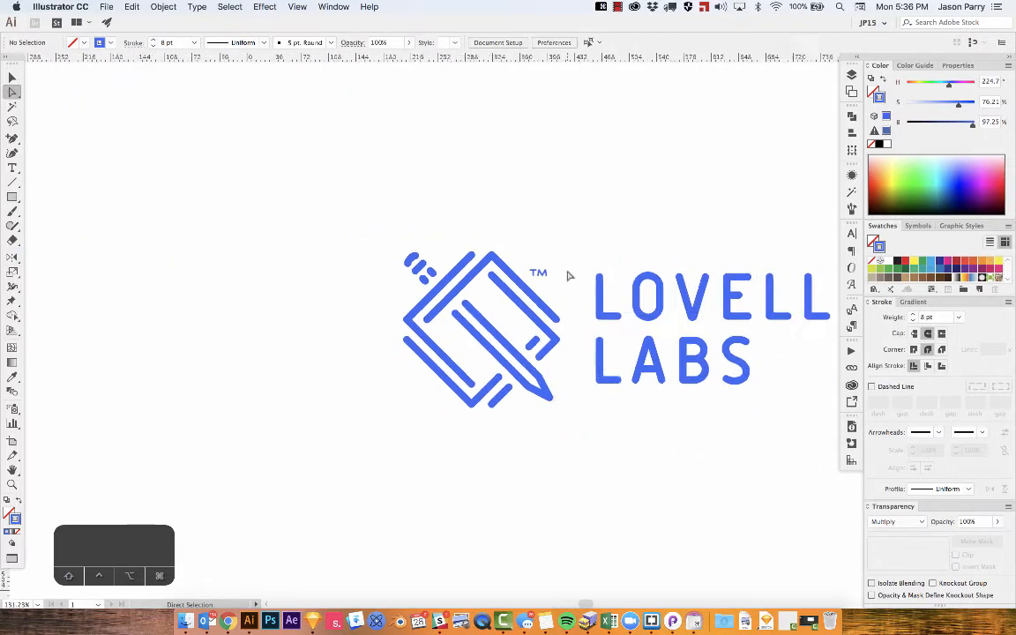
{"action": "scroll", "coordinate": [569, 274], "scroll_direction": "up", "scroll_amount": 3}
{"action": "key", "text": "v"}
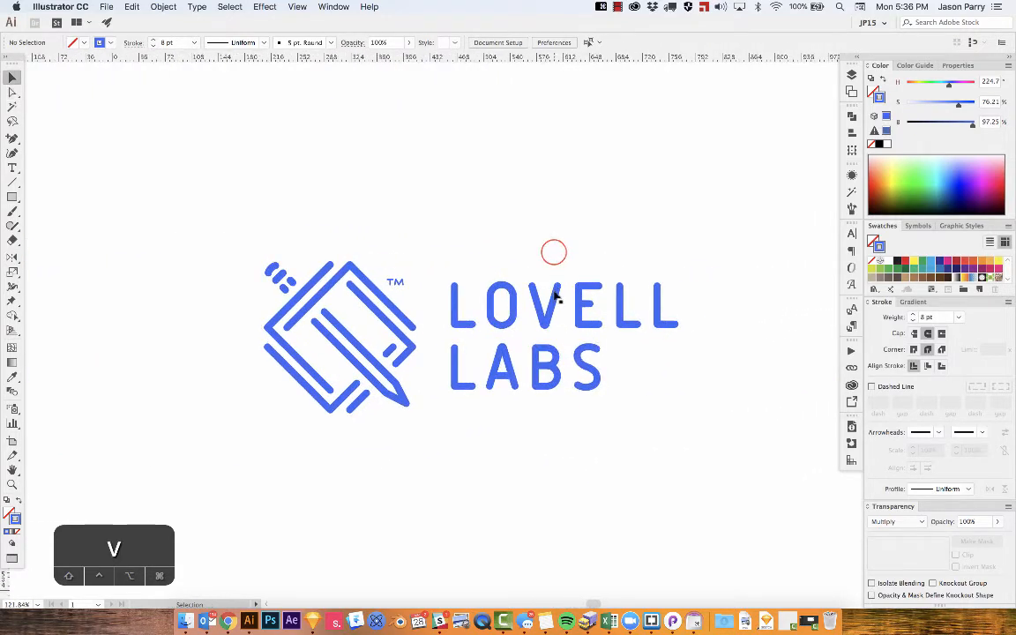
{"action": "left_click_drag", "start_coordinate": [554, 291], "coordinate": [576, 236]}
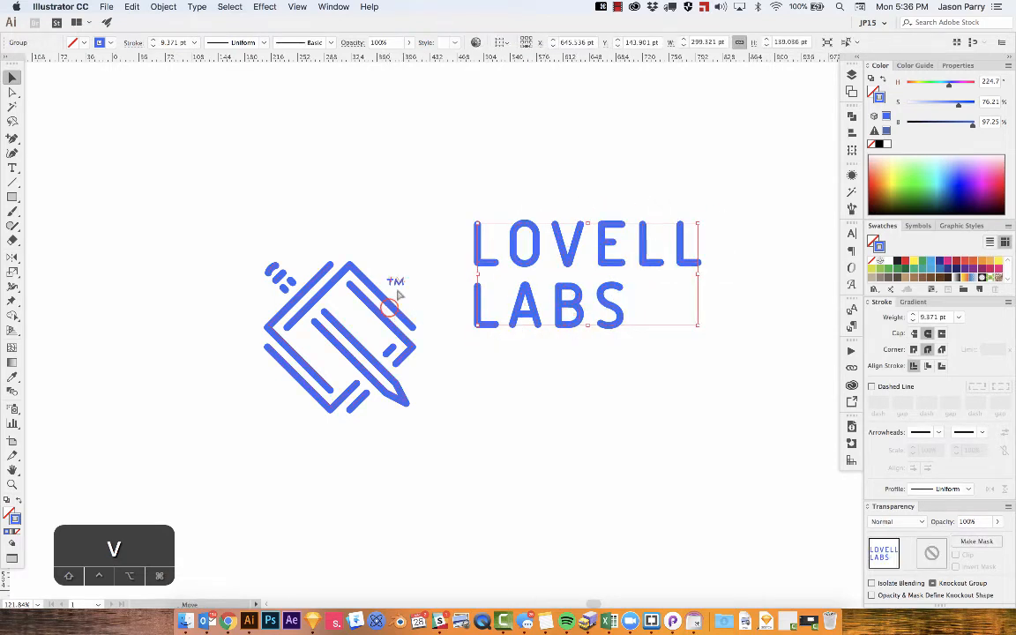
{"action": "left_click_drag", "start_coordinate": [397, 297], "coordinate": [413, 280]}
{"action": "key", "text": "super+z"}
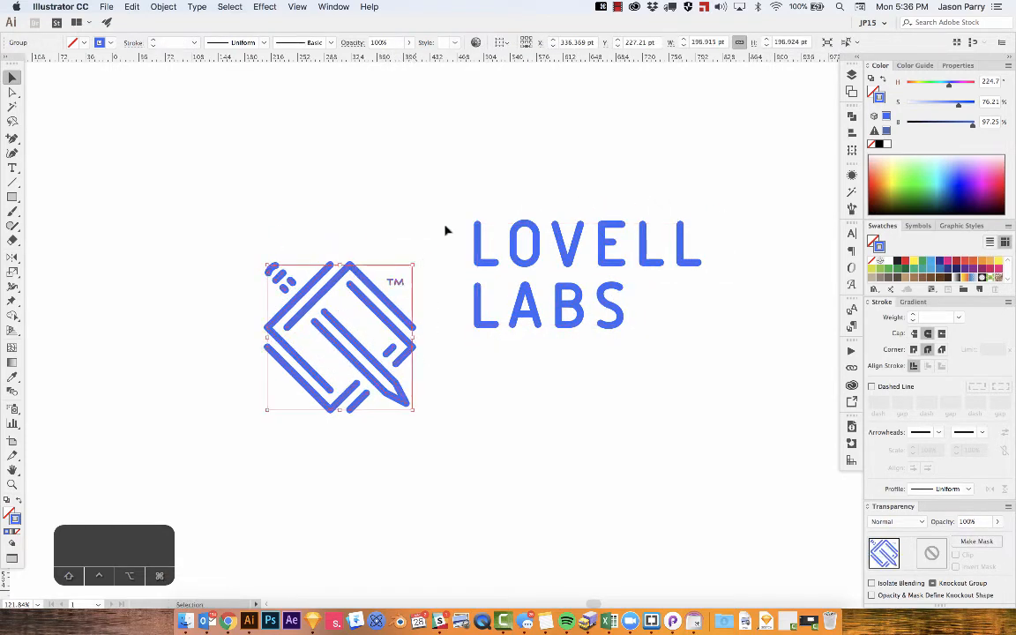
{"action": "left_click", "coordinate": [460, 195]}
{"action": "left_click_drag", "start_coordinate": [460, 194], "coordinate": [601, 123]}
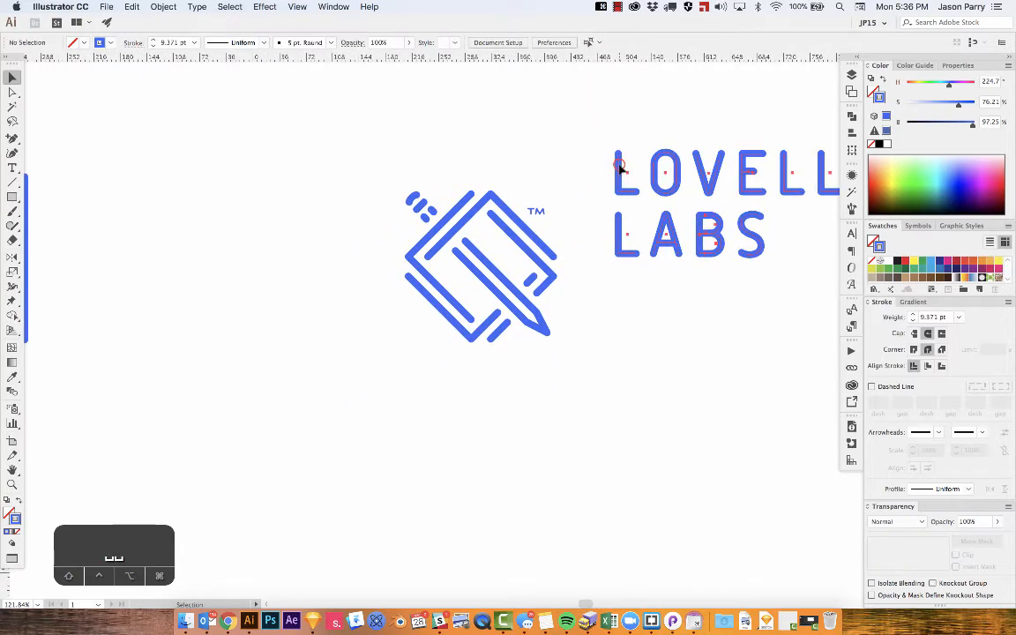
Place the LOVELL LABS wordmark below the pencil icon and scale the icon proportionally to 50% of its width
{"action": "left_click_drag", "start_coordinate": [625, 168], "coordinate": [420, 381]}
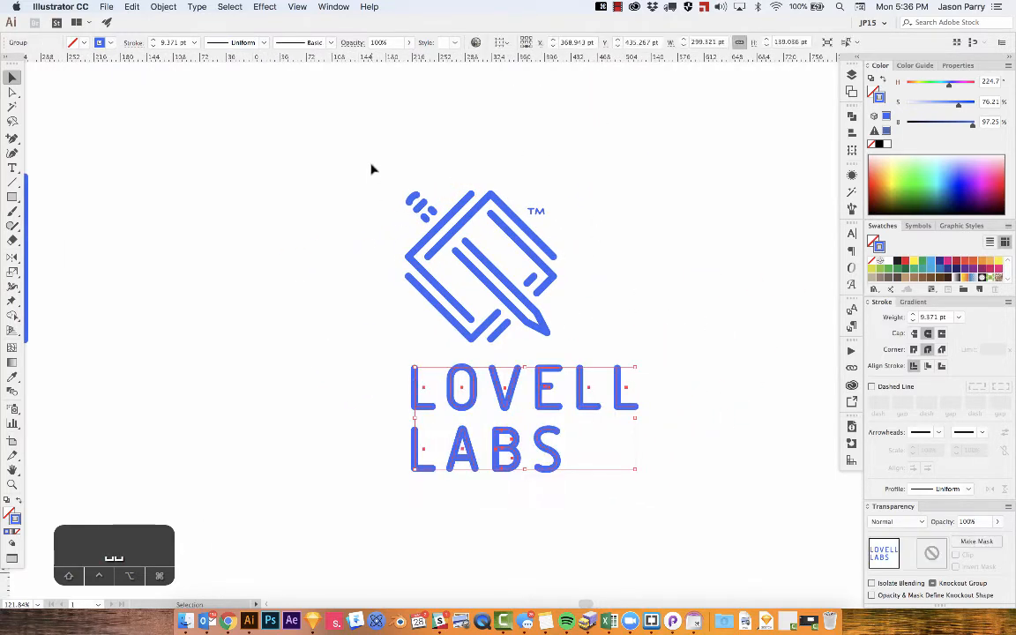
{"action": "mouse_move", "coordinate": [372, 164]}
{"action": "left_mouse_down"}
{"action": "mouse_move", "coordinate": [573, 308]}
{"action": "mouse_move", "coordinate": [557, 274]}
{"action": "left_mouse_up"}
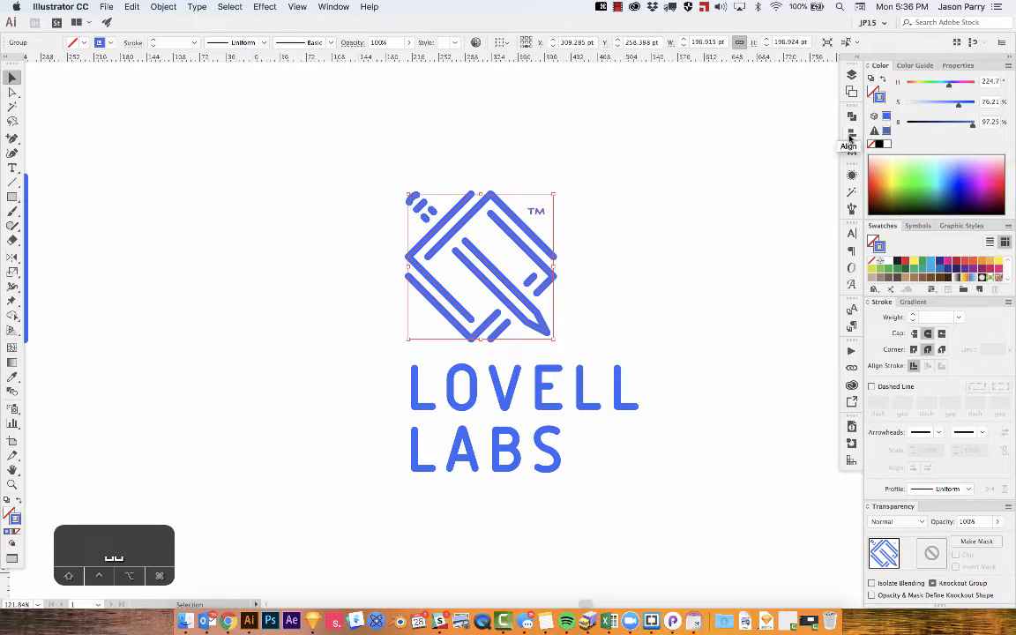
{"action": "left_click", "coordinate": [850, 150]}
{"action": "left_click", "coordinate": [793, 123]}
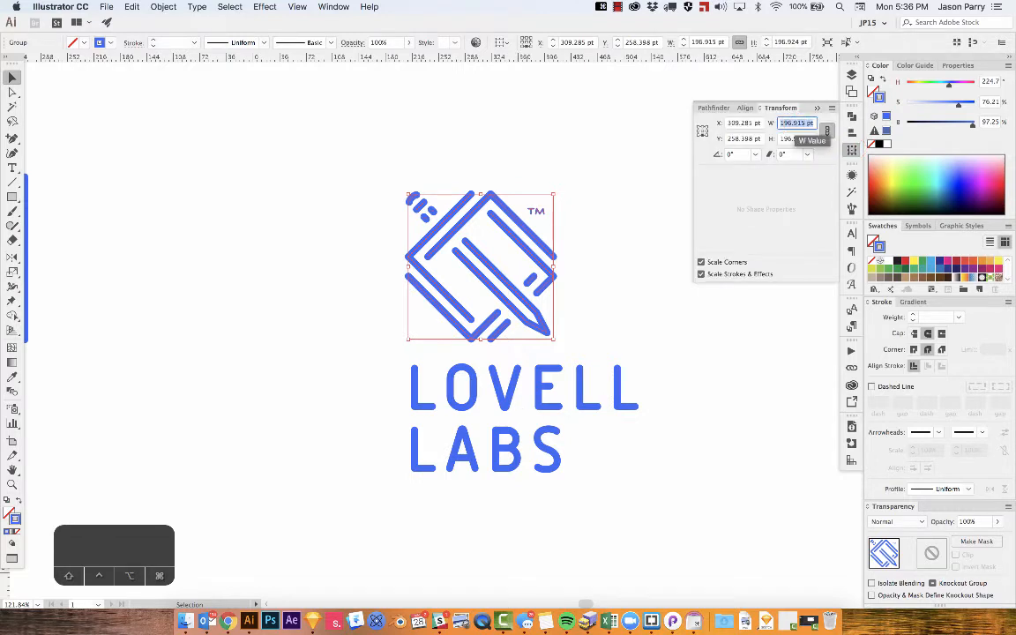
{"action": "type", "text": "50%"}
{"action": "key", "text": "Return"}
{"action": "left_click", "coordinate": [851, 148]}
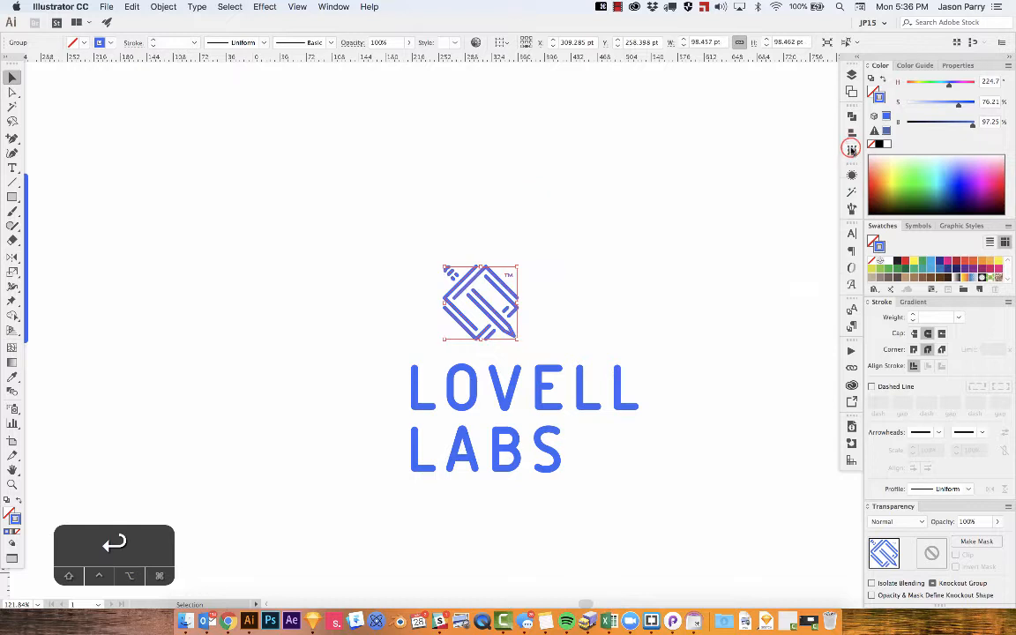
{"action": "left_click", "coordinate": [504, 231]}
Try to center the pencil icon and the wordmark horizontally relative to the whole selection, and undo that alignment
{"action": "left_click_drag", "start_coordinate": [440, 226], "coordinate": [545, 539]}
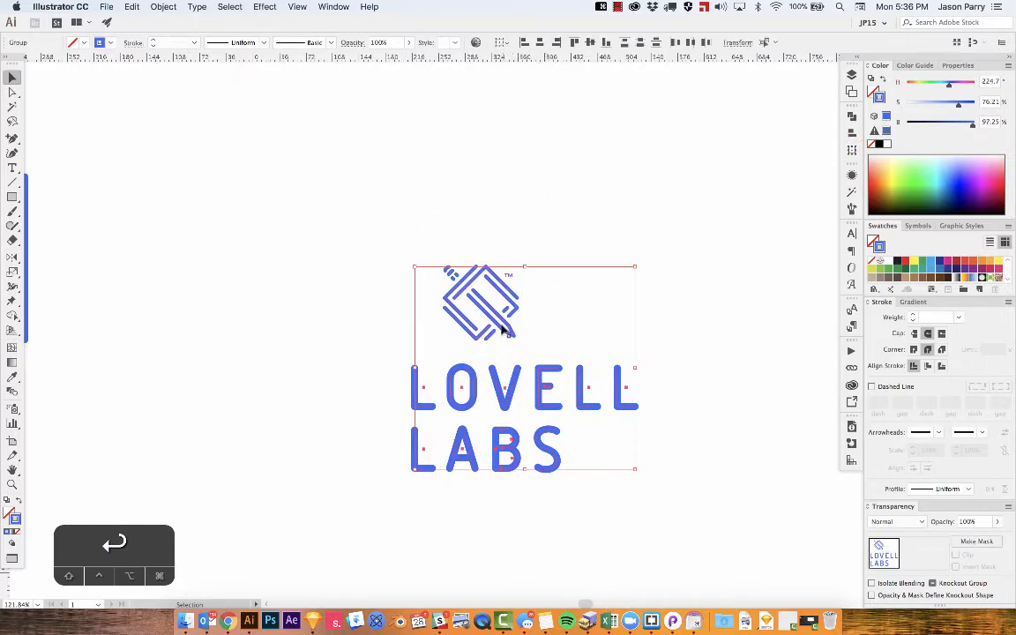
{"action": "left_click", "coordinate": [535, 292]}
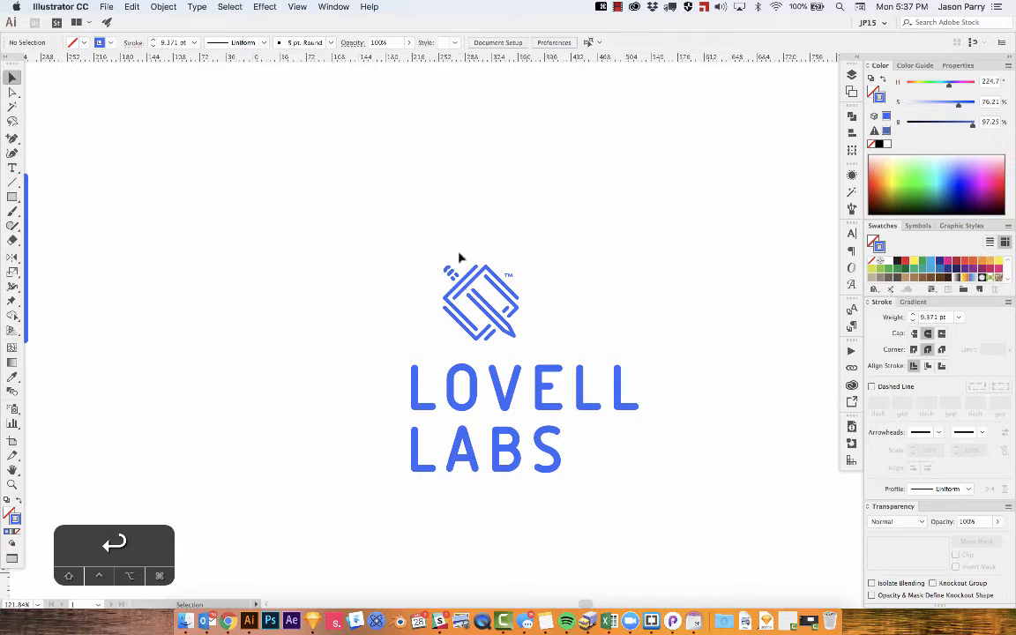
{"action": "left_click_drag", "start_coordinate": [447, 230], "coordinate": [551, 508]}
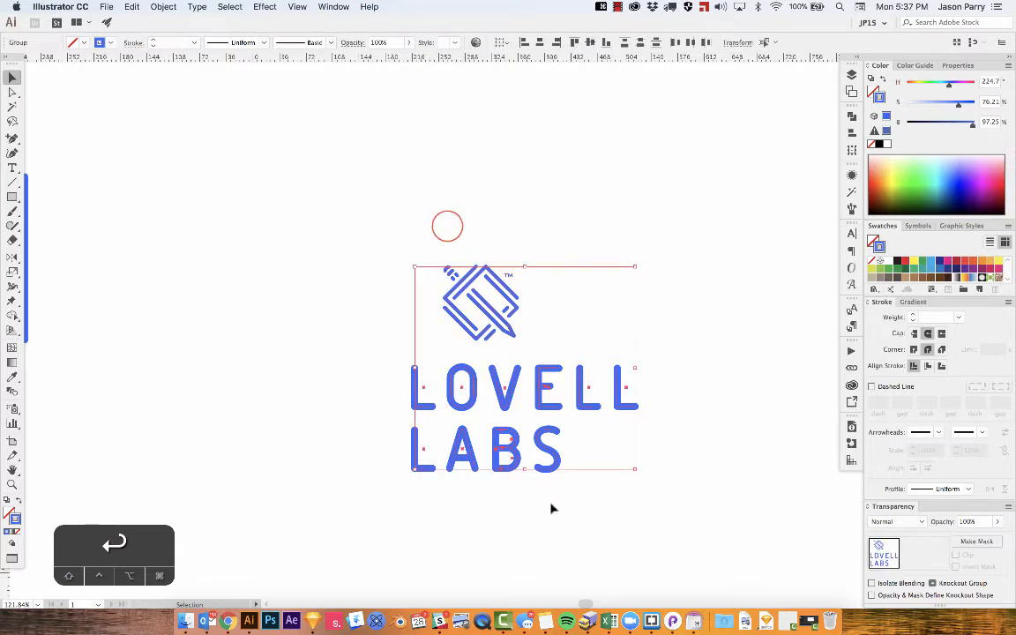
{"action": "left_click", "coordinate": [539, 43]}
{"action": "key", "text": "cmd+z"}
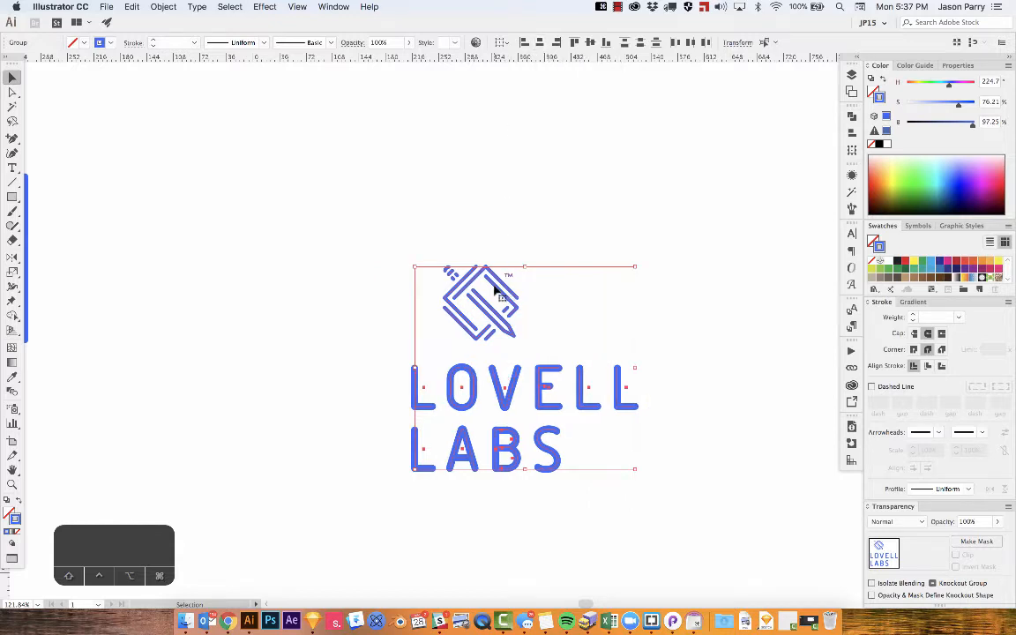
Try centering the whole two-line wordmark horizontally on the pencil icon as key object, and undo that alignment
{"action": "left_click", "coordinate": [495, 292]}
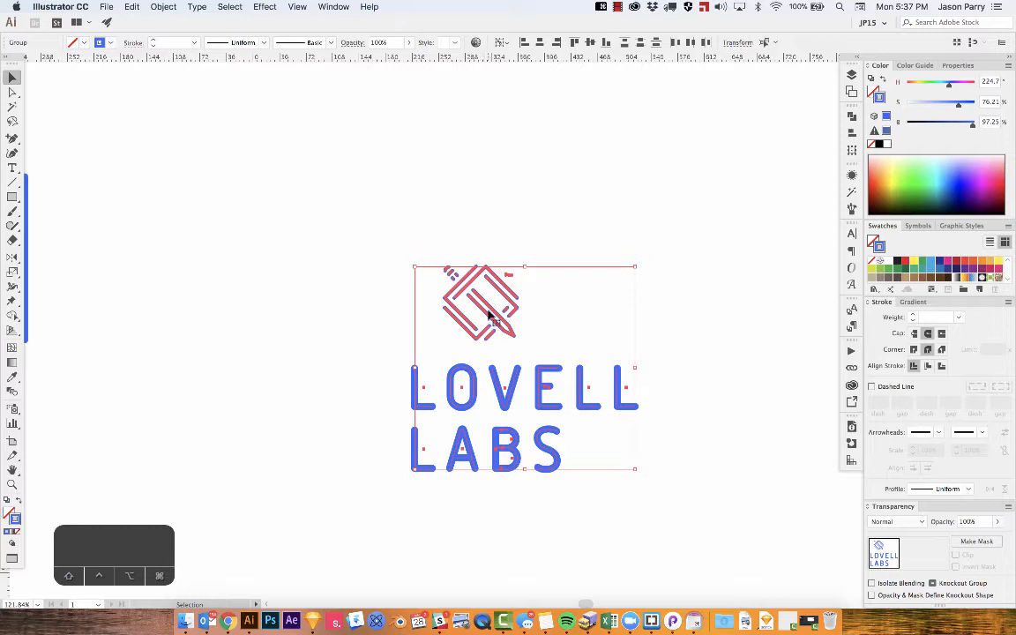
{"action": "left_click", "coordinate": [540, 43]}
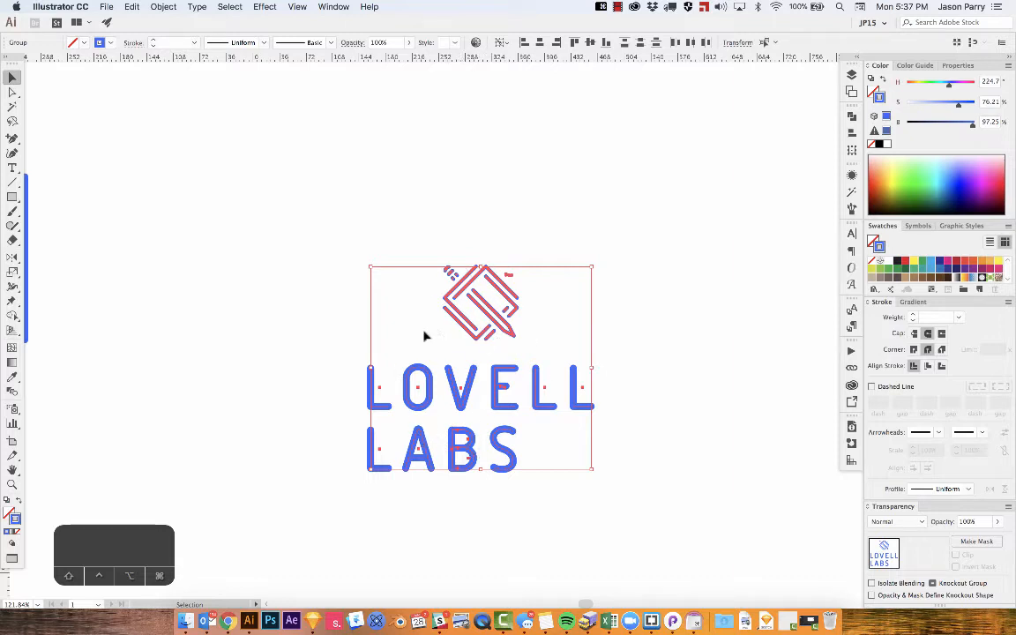
{"action": "left_click", "coordinate": [490, 217]}
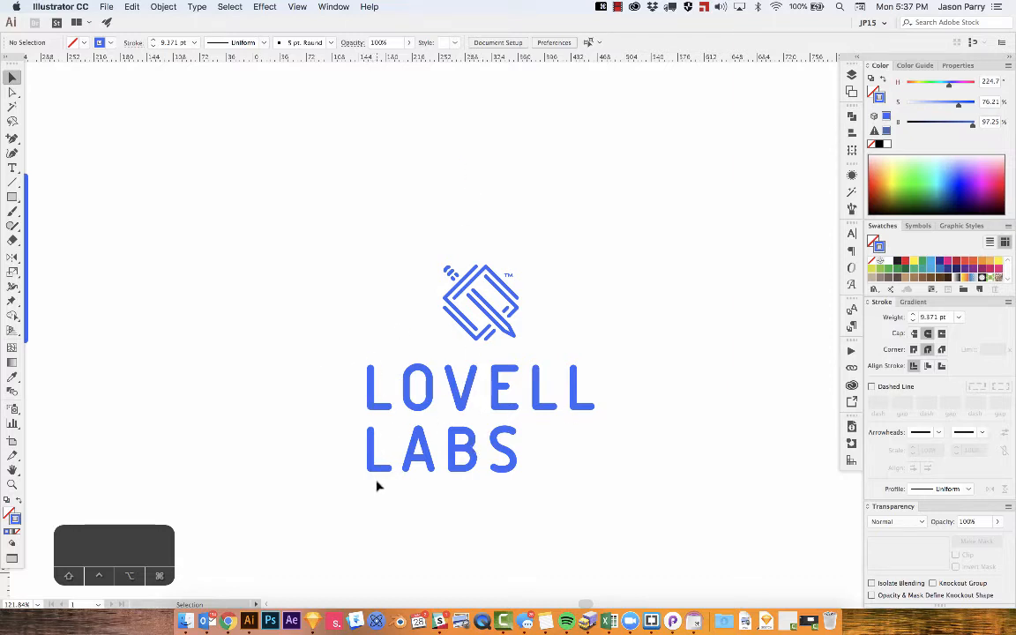
{"action": "left_click", "coordinate": [372, 400]}
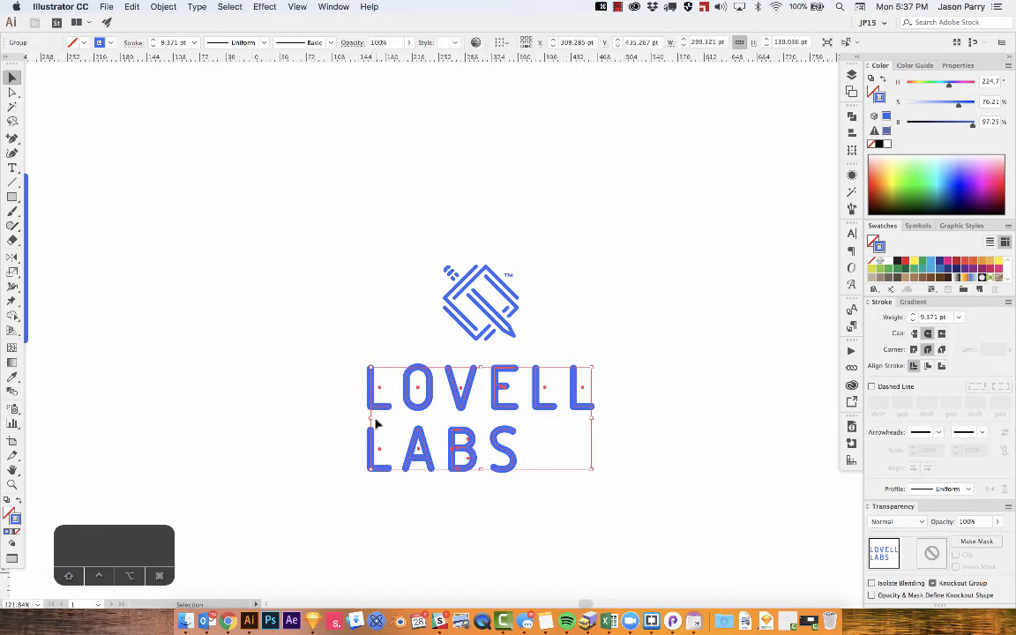
{"action": "key", "text": "super+z"}
{"action": "left_click", "coordinate": [349, 343]}
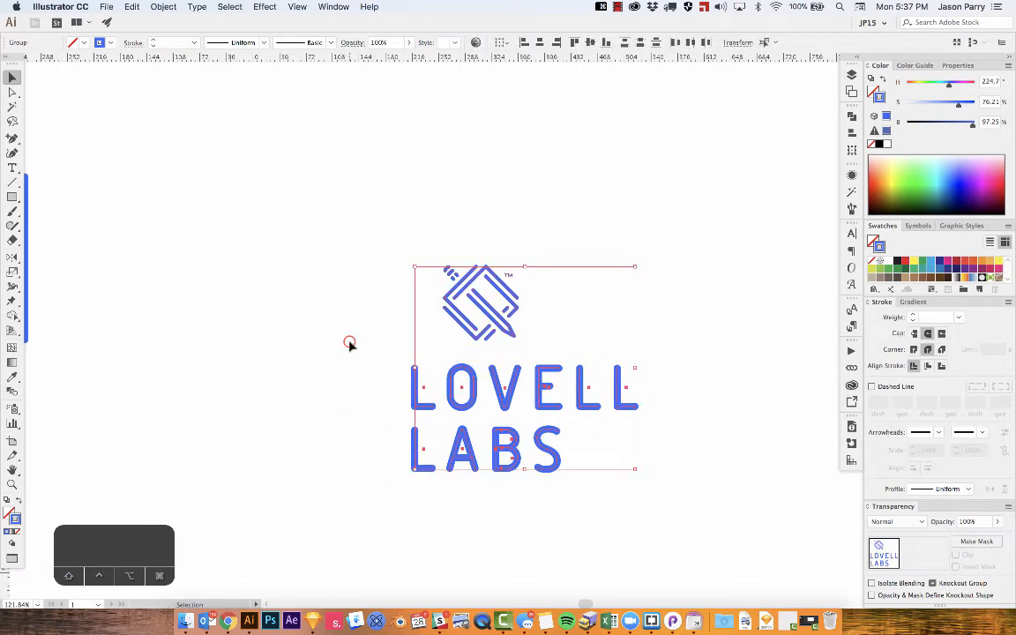
Ungroup the wordmark so that LOVELL and LABS are two separately selectable lines
{"action": "left_click", "coordinate": [414, 383]}
{"action": "left_click", "coordinate": [347, 401]}
{"action": "mouse_move", "coordinate": [416, 452]}
{"action": "left_mouse_down"}
{"action": "mouse_move", "coordinate": [490, 474]}
{"action": "mouse_move", "coordinate": [414, 451]}
{"action": "left_mouse_up"}
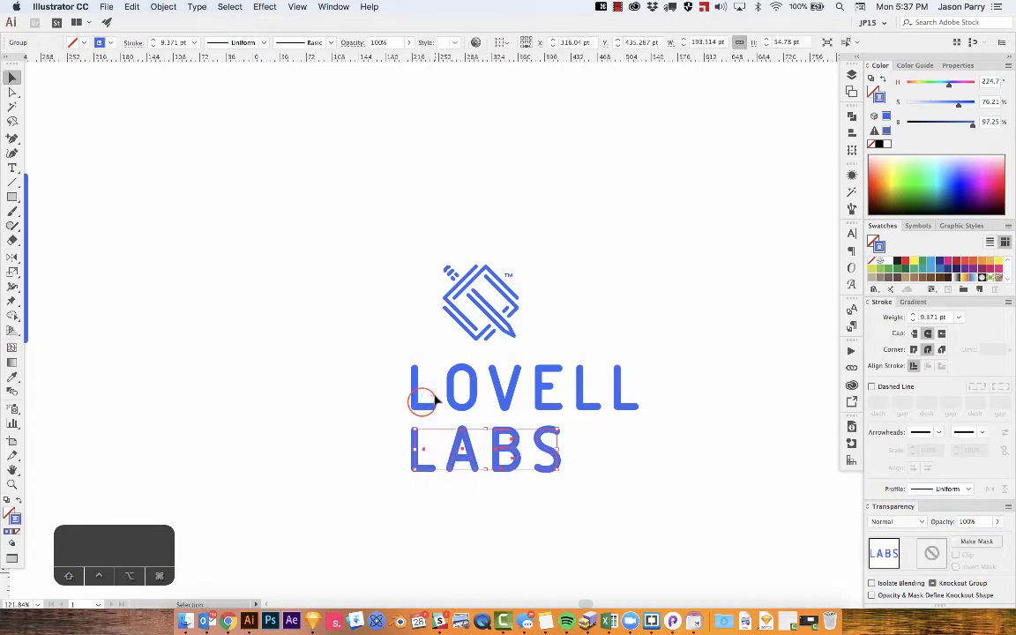
{"action": "left_click", "coordinate": [435, 400]}
{"action": "left_click", "coordinate": [416, 454]}
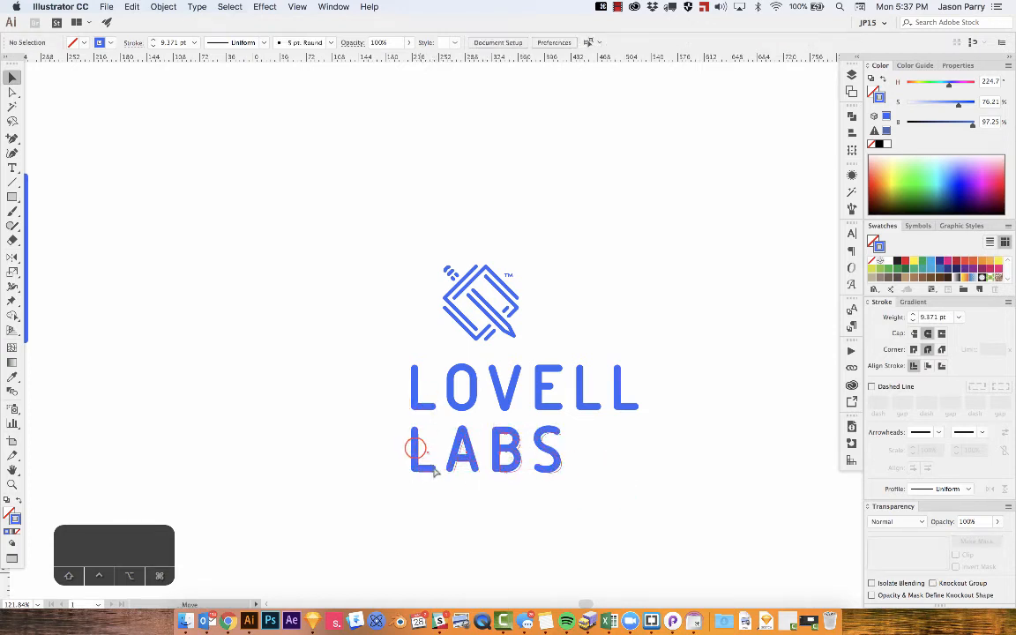
Center the LOVELL and LABS lines horizontally on the pencil icon, using the icon as key object
{"action": "left_click_drag", "start_coordinate": [394, 241], "coordinate": [540, 512]}
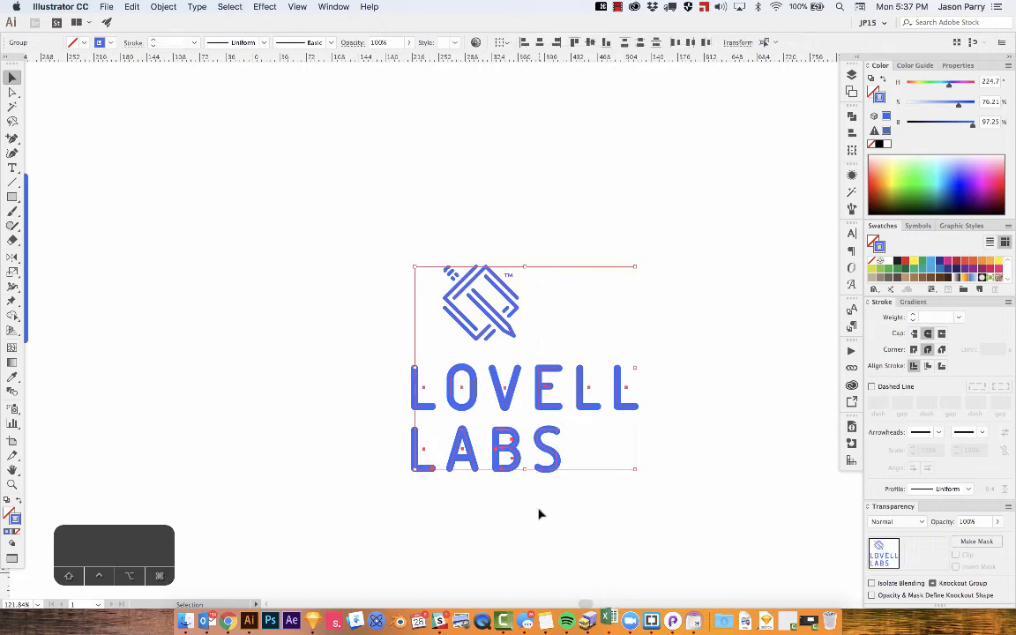
{"action": "left_click", "coordinate": [538, 43]}
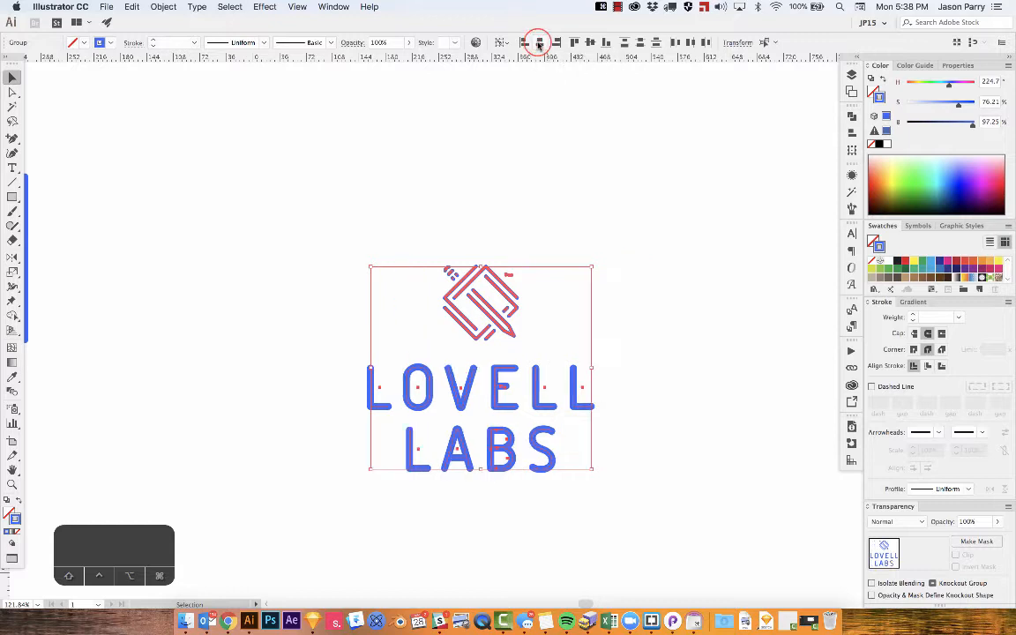
{"action": "left_click", "coordinate": [340, 371]}
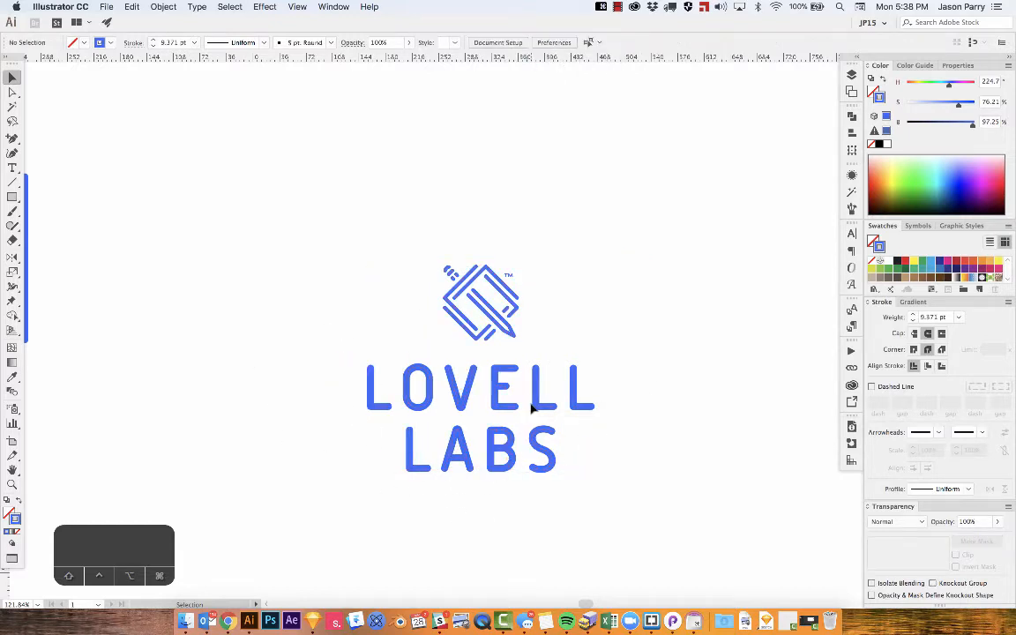
Show the artboards and set the alignment reference to Align to Artboard
{"action": "scroll", "coordinate": [531, 404], "scroll_direction": "right", "scroll_amount": 1}
{"action": "key", "text": "super+shift+h"}
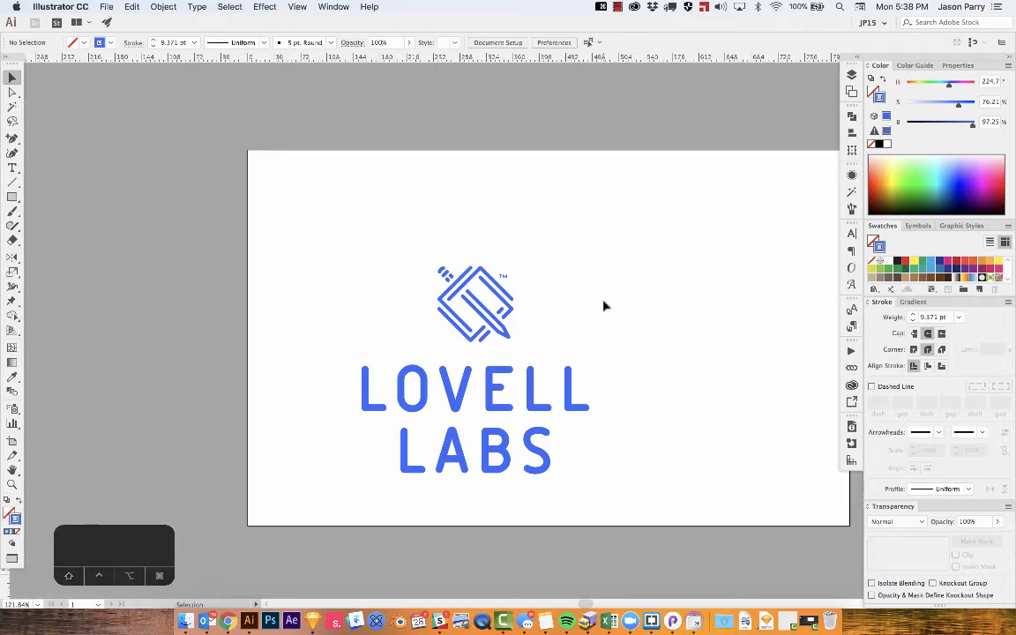
{"action": "scroll", "coordinate": [603, 303], "scroll_direction": "right", "scroll_amount": 6}
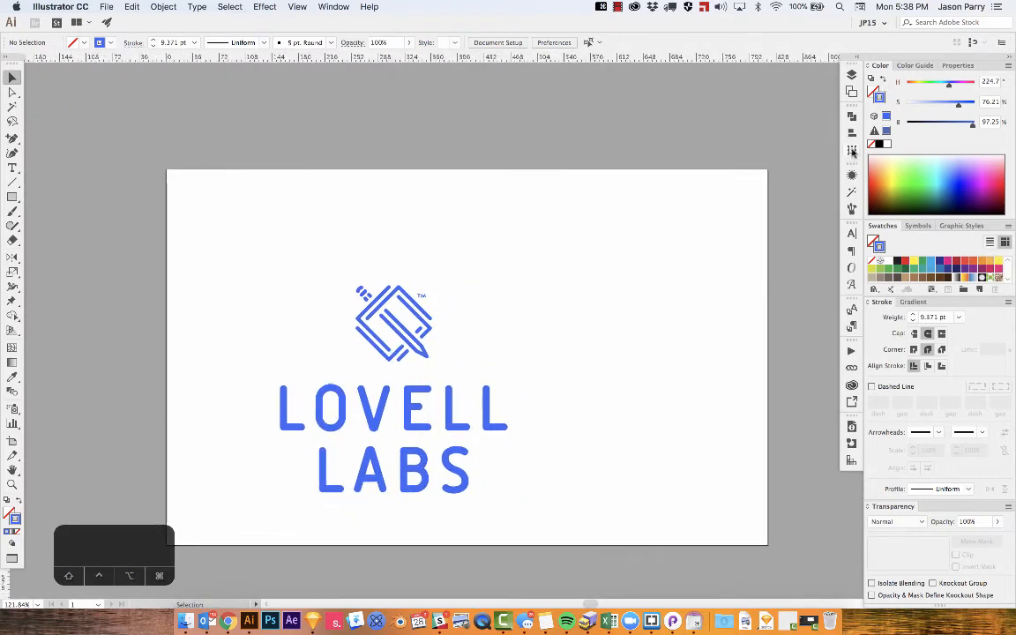
{"action": "left_click", "coordinate": [851, 132]}
{"action": "left_click", "coordinate": [819, 208]}
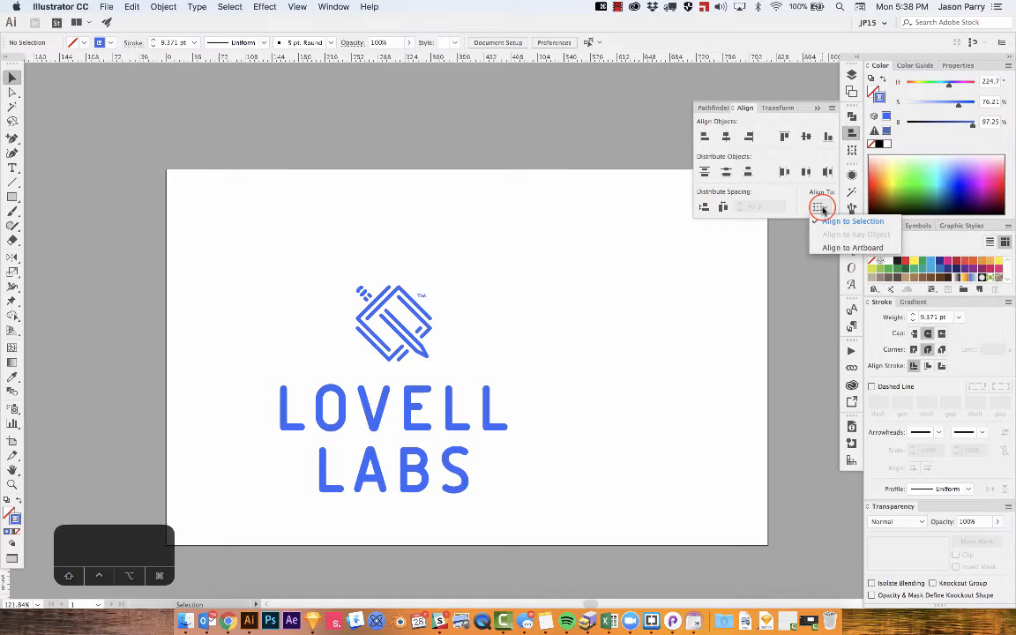
{"action": "left_click", "coordinate": [844, 248]}
Group the pencil icon with the LOVELL and LABS lines into one logo
{"action": "left_click_drag", "start_coordinate": [354, 255], "coordinate": [532, 526]}
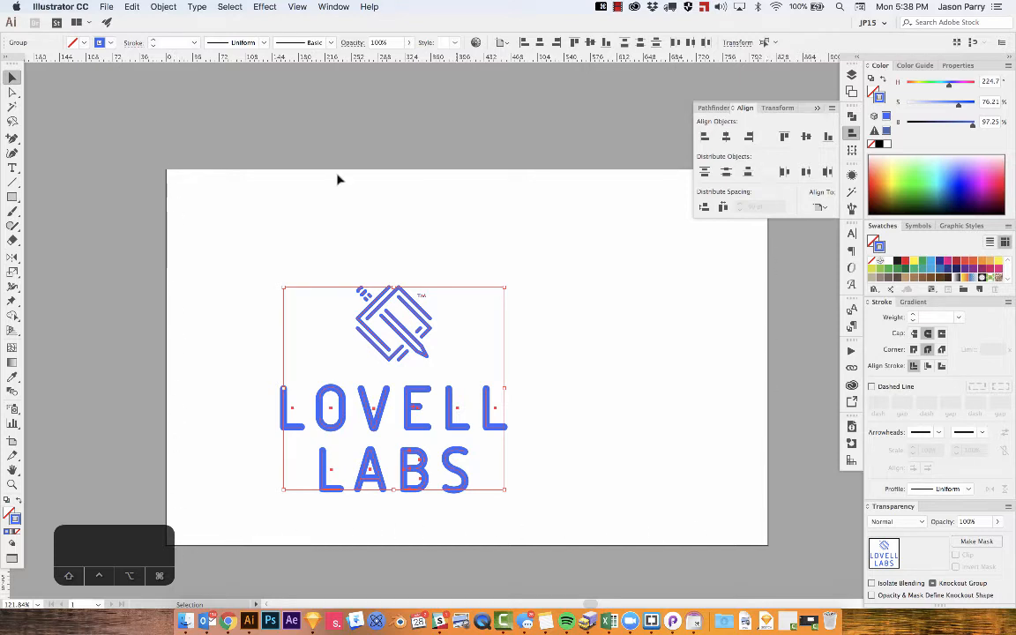
{"action": "left_click", "coordinate": [520, 380]}
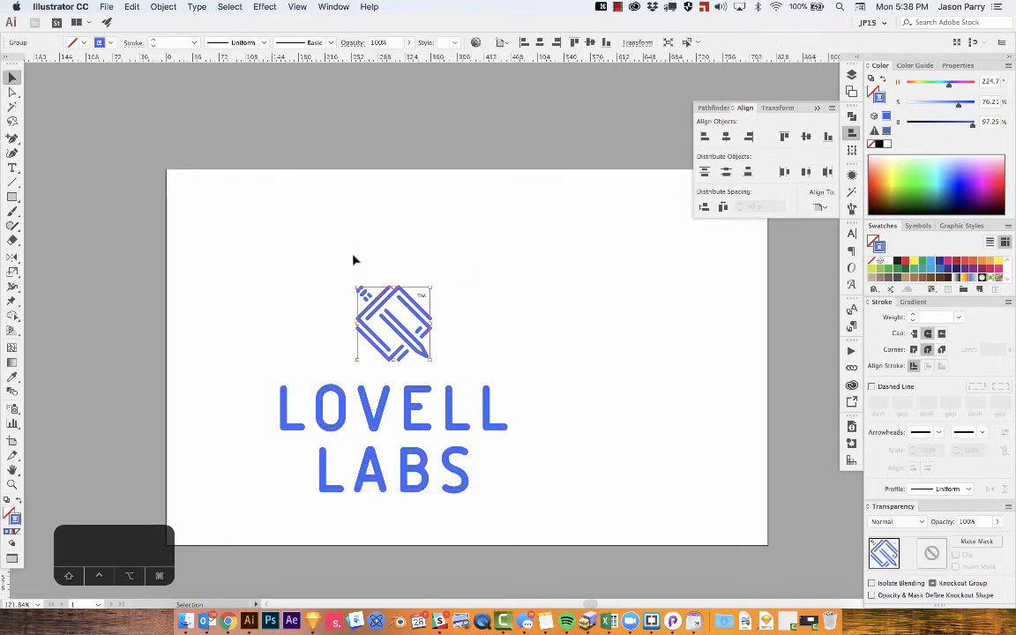
{"action": "left_click_drag", "start_coordinate": [352, 255], "coordinate": [446, 531]}
{"action": "key", "text": "super+g"}
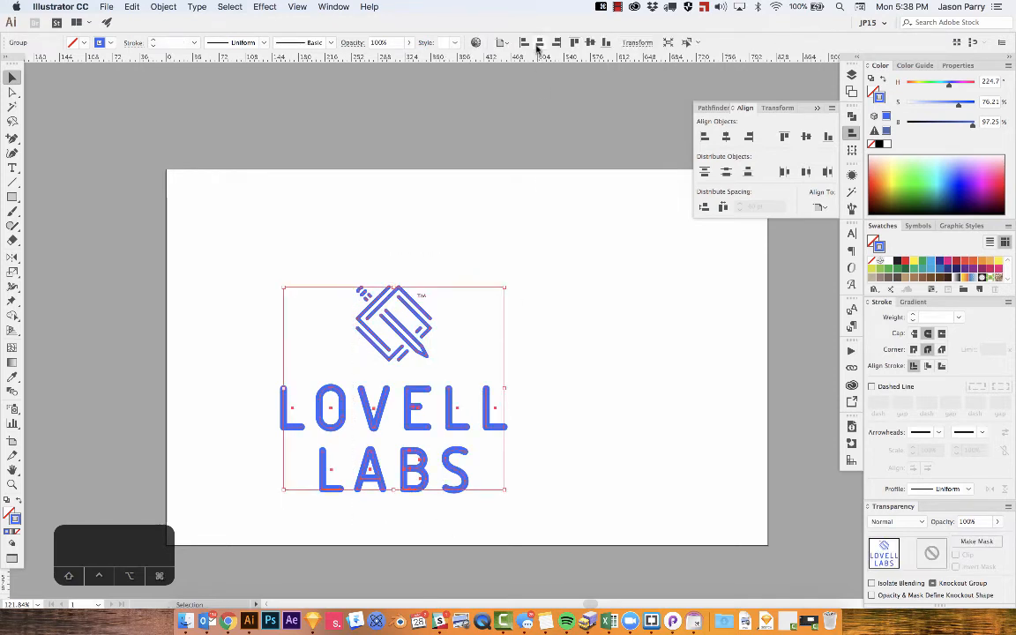
Center the grouped logo horizontally and vertically on the artboard
{"action": "left_click", "coordinate": [540, 42]}
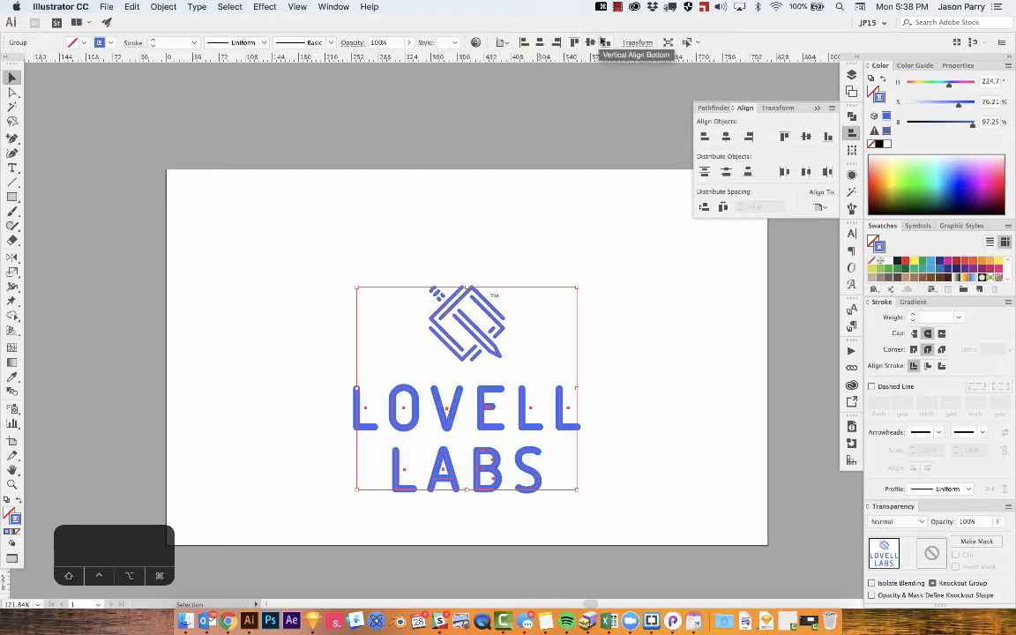
{"action": "left_click", "coordinate": [590, 42]}
{"action": "left_click", "coordinate": [597, 215]}
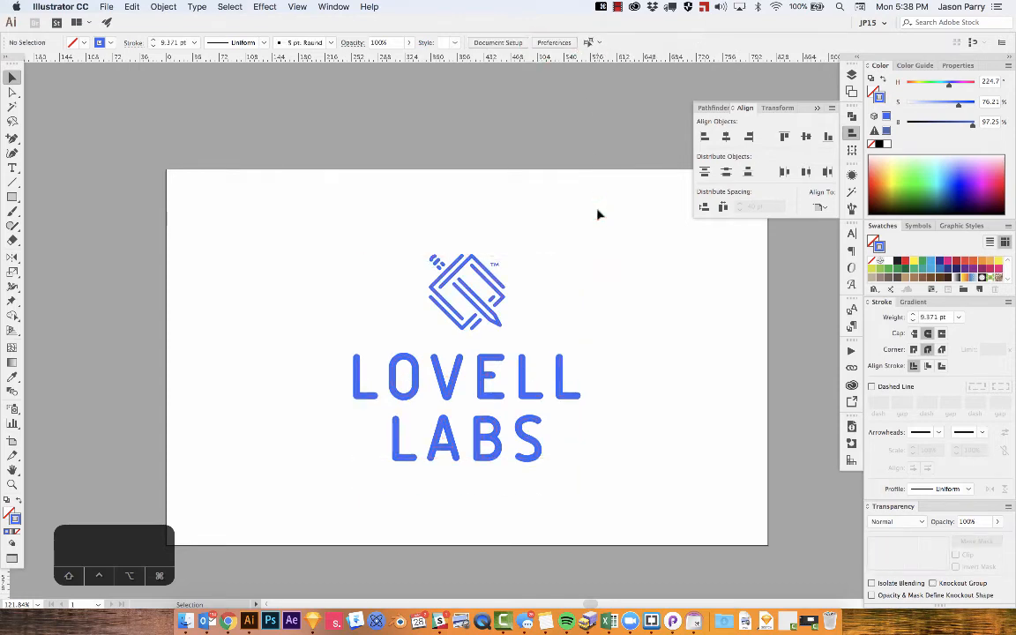
Examine the blue rectangle and the row of numbers 1 to 5 beyond the logo artboard
{"action": "scroll", "coordinate": [597, 214], "scroll_direction": "right", "scroll_amount": 10}
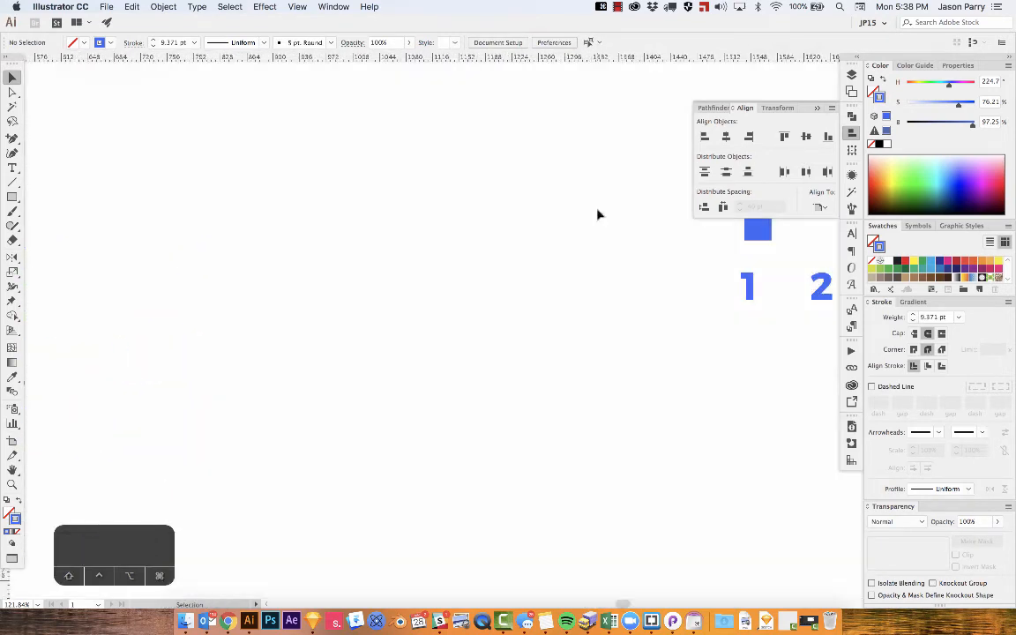
{"action": "scroll", "coordinate": [597, 214], "scroll_direction": "right", "scroll_amount": 10}
{"action": "scroll", "coordinate": [598, 215], "scroll_direction": "left", "scroll_amount": 2}
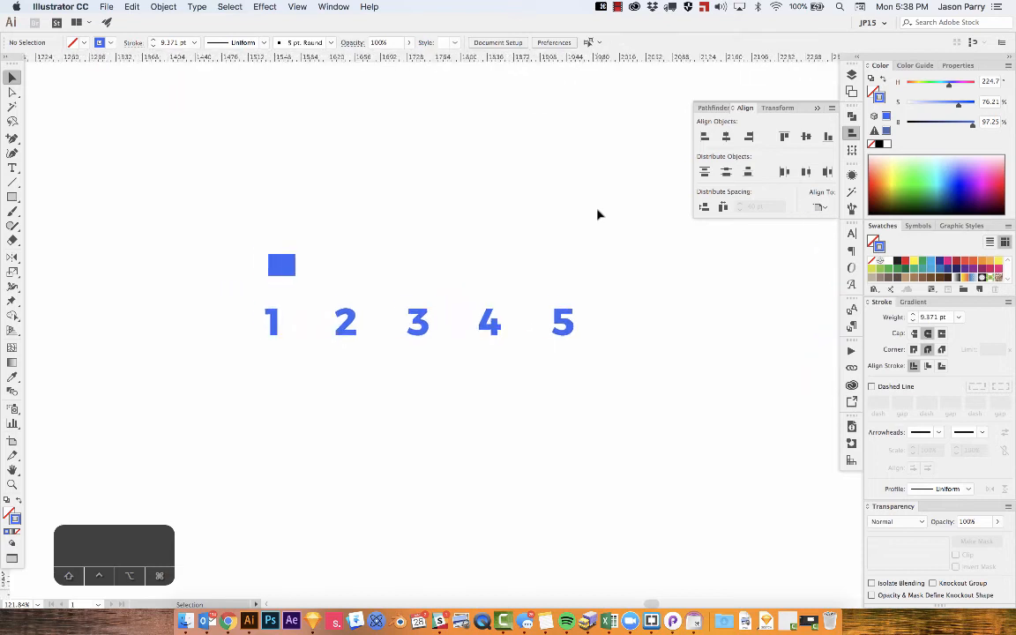
{"action": "key", "text": "space"}
{"action": "left_click_drag", "start_coordinate": [345, 321], "coordinate": [410, 350]}
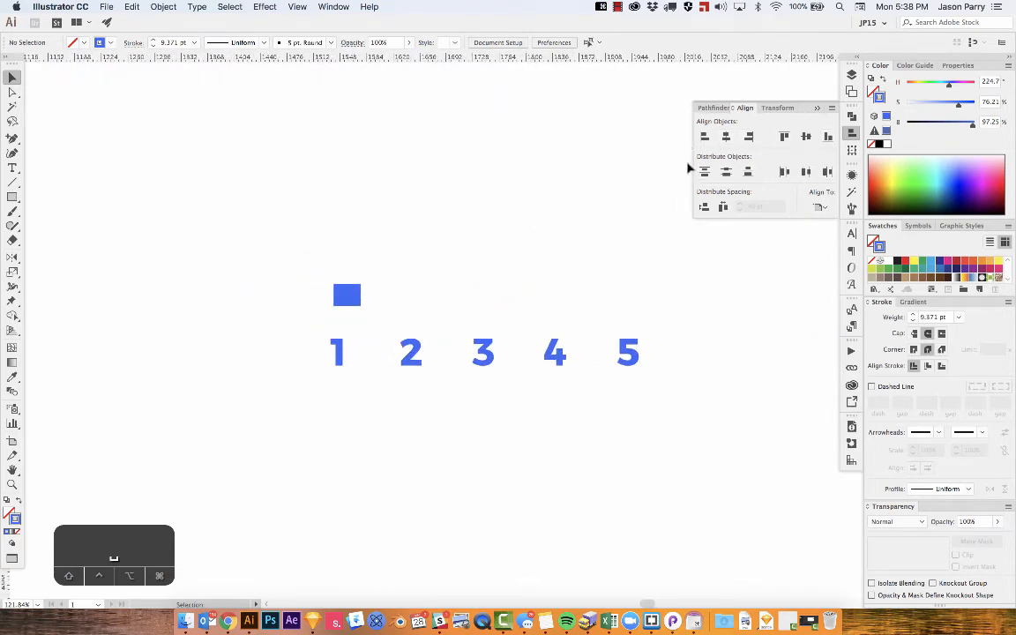
{"action": "scroll", "coordinate": [408, 245], "scroll_direction": "left", "scroll_amount": 3}
{"action": "scroll", "coordinate": [409, 246], "scroll_direction": "down", "scroll_amount": 1}
{"action": "key", "text": "a"}
{"action": "left_click_drag", "start_coordinate": [328, 335], "coordinate": [653, 379]}
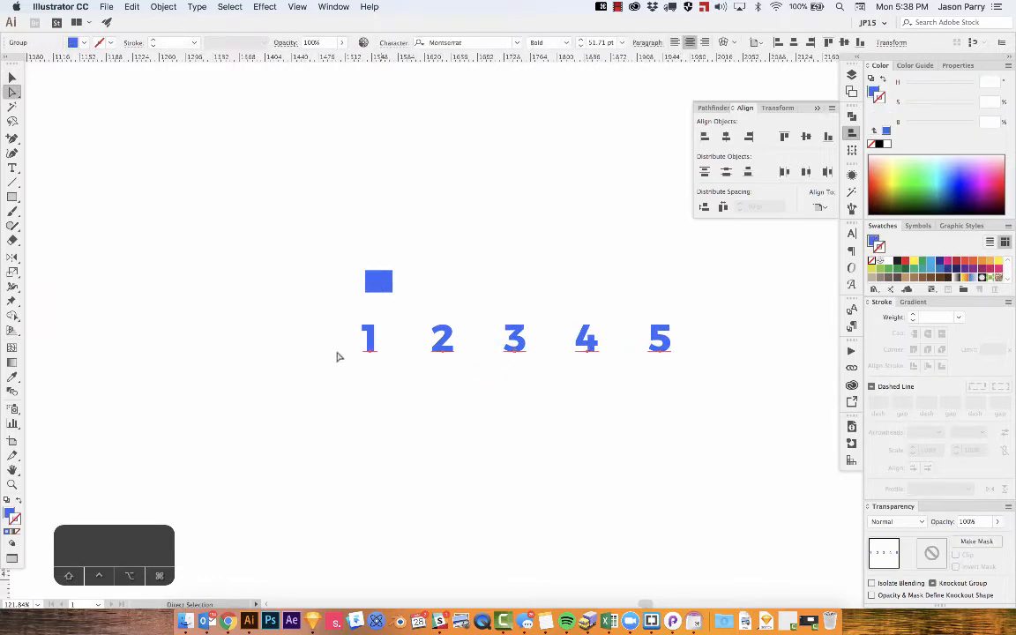
{"action": "left_click", "coordinate": [303, 232]}
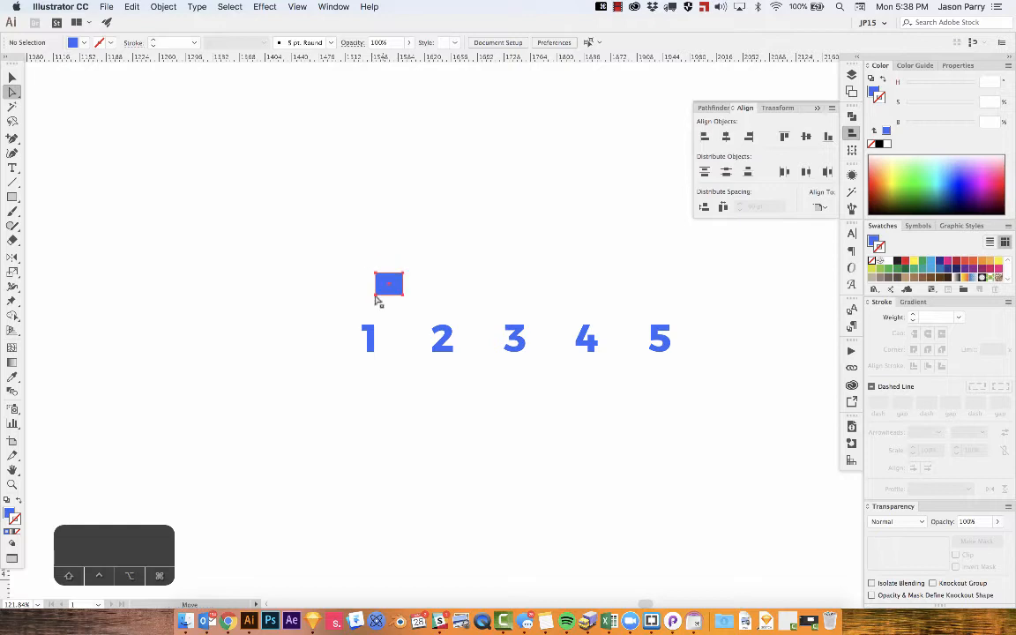
Move the blue rectangle slightly and duplicate it to the right into an evenly spaced row of five above the numbers
{"action": "left_click_drag", "start_coordinate": [378, 284], "coordinate": [434, 276]}
{"action": "key", "text": "super+d"}
{"action": "key", "text": "super+d"}
{"action": "key", "text": "super+d"}
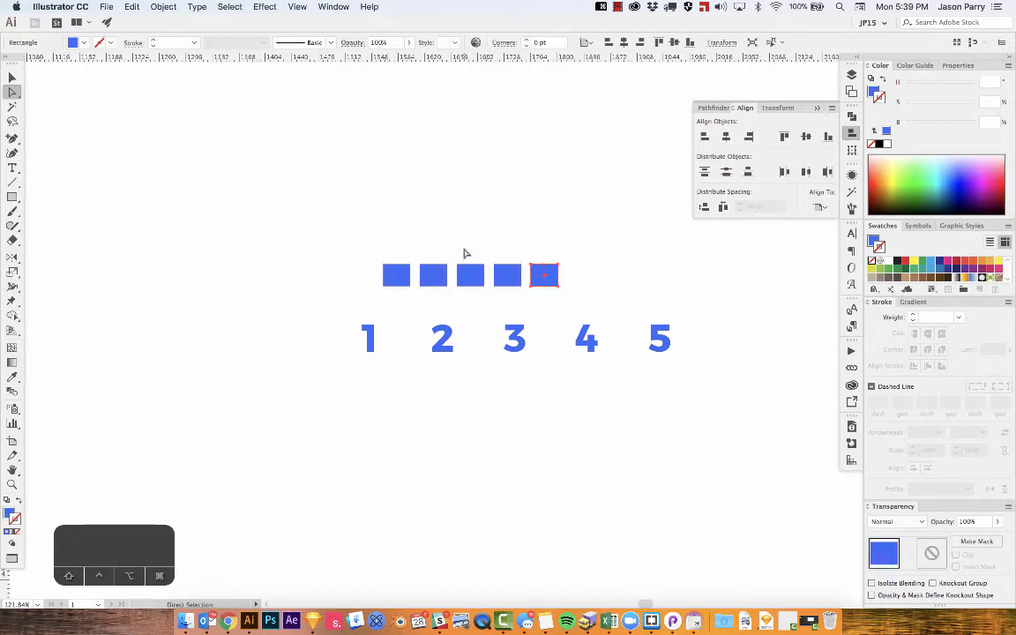
{"action": "left_click", "coordinate": [464, 251]}
Center the first blue rectangle horizontally over the number 1, using the number as key object
{"action": "left_click_drag", "start_coordinate": [378, 348], "coordinate": [401, 429]}
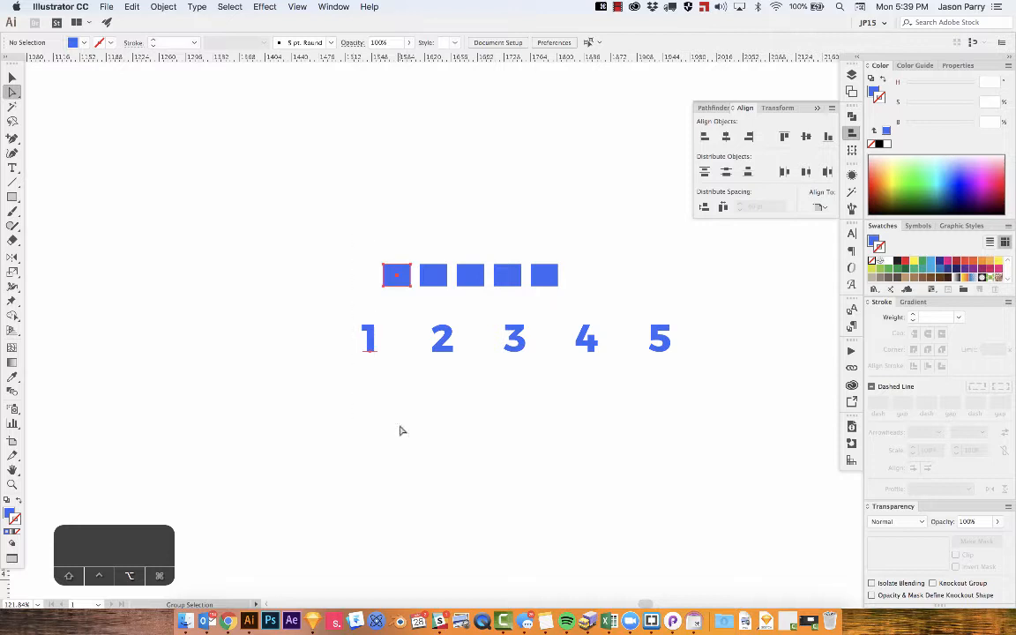
{"action": "key", "text": "v"}
{"action": "left_click", "coordinate": [369, 346]}
{"action": "left_click", "coordinate": [426, 42]}
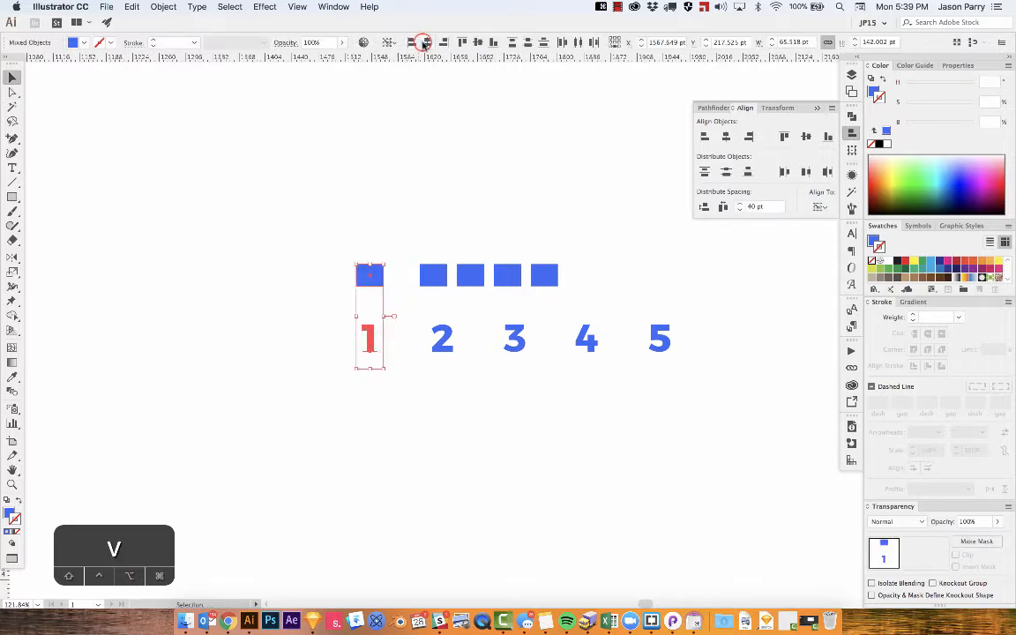
{"action": "left_click", "coordinate": [472, 250]}
Center the fifth blue rectangle horizontally over the number 5, using the number as key object
{"action": "key", "text": "a"}
{"action": "left_click", "coordinate": [481, 279]}
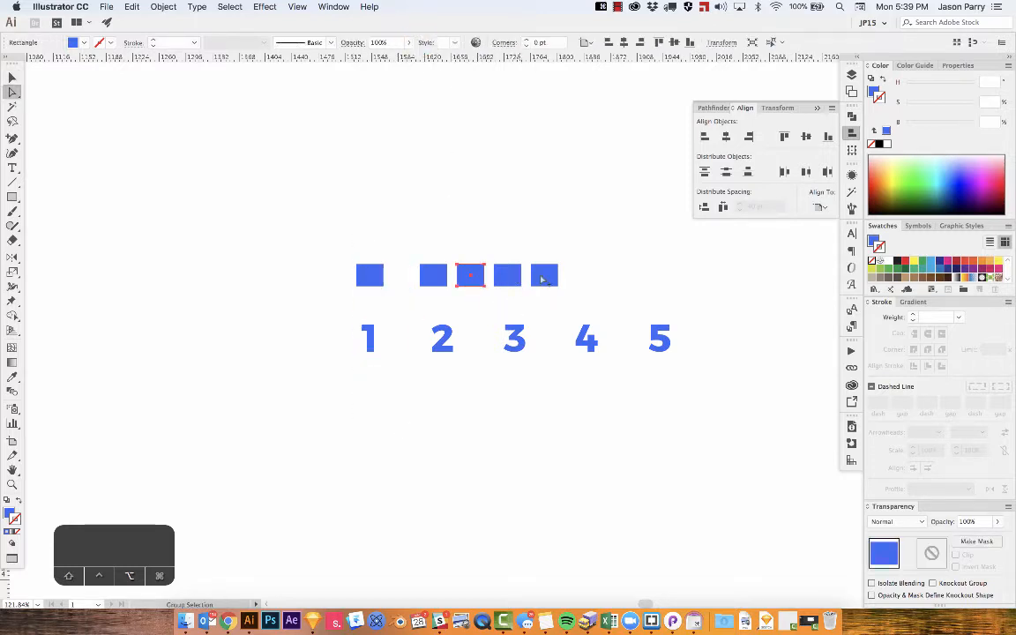
{"action": "left_click", "coordinate": [543, 278]}
{"action": "left_click", "coordinate": [668, 341], "text": "shift"}
{"action": "key", "text": "v"}
{"action": "left_click", "coordinate": [666, 339]}
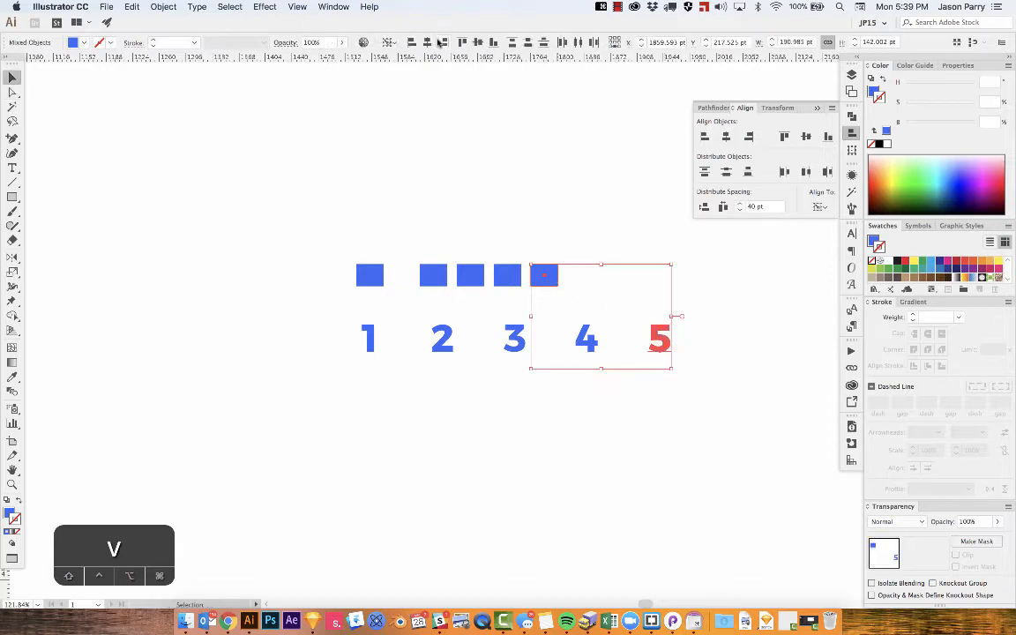
{"action": "left_click", "coordinate": [429, 41]}
Center the fourth blue rectangle horizontally over the number 4, using the number as key object
{"action": "key", "text": "a"}
{"action": "left_click", "coordinate": [517, 251]}
{"action": "left_click", "coordinate": [505, 274]}
{"action": "left_click", "coordinate": [589, 346], "text": "shift"}
{"action": "key", "text": "v"}
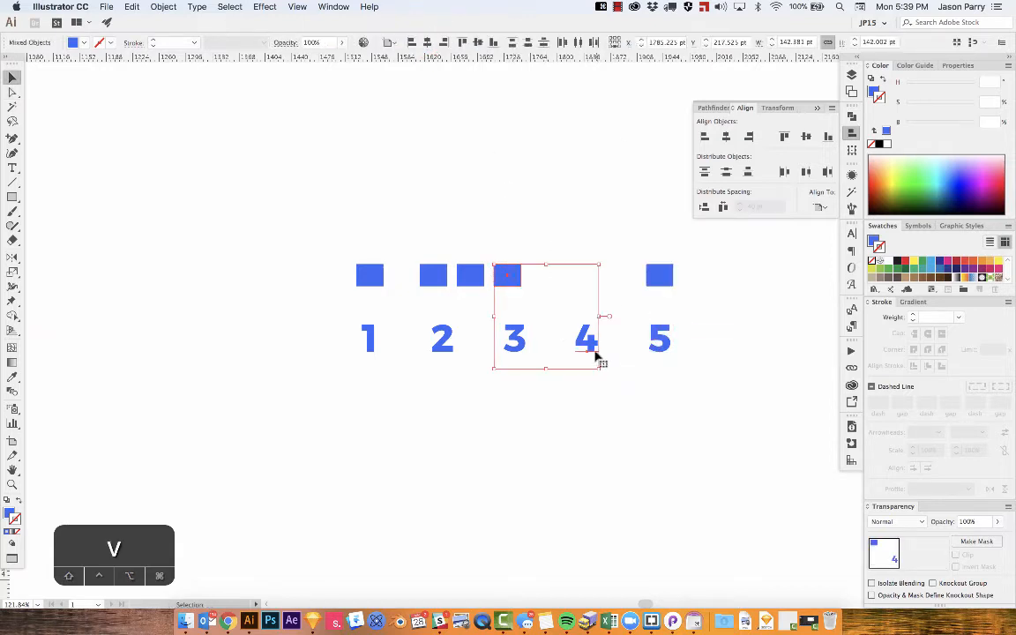
{"action": "left_click", "coordinate": [589, 344]}
{"action": "left_click", "coordinate": [426, 43]}
{"action": "left_click", "coordinate": [457, 150]}
Center the third blue rectangle horizontally over the number 3, using the number as key object
{"action": "key", "text": "a"}
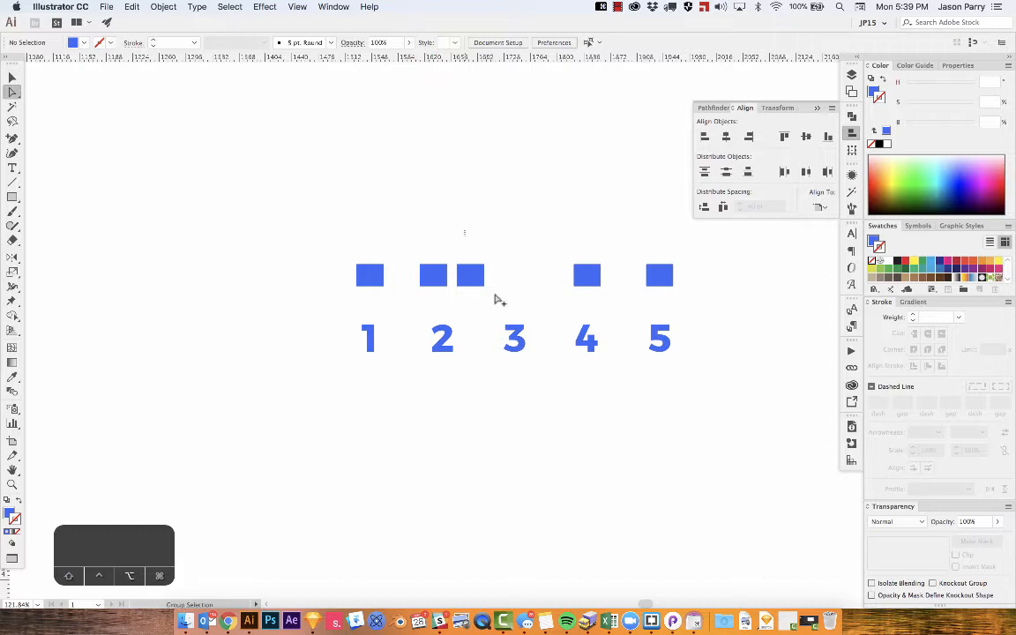
{"action": "left_click", "coordinate": [470, 276]}
{"action": "left_click", "coordinate": [514, 340], "text": "shift"}
{"action": "key", "text": "v"}
{"action": "left_click", "coordinate": [516, 343]}
{"action": "left_click", "coordinate": [426, 41]}
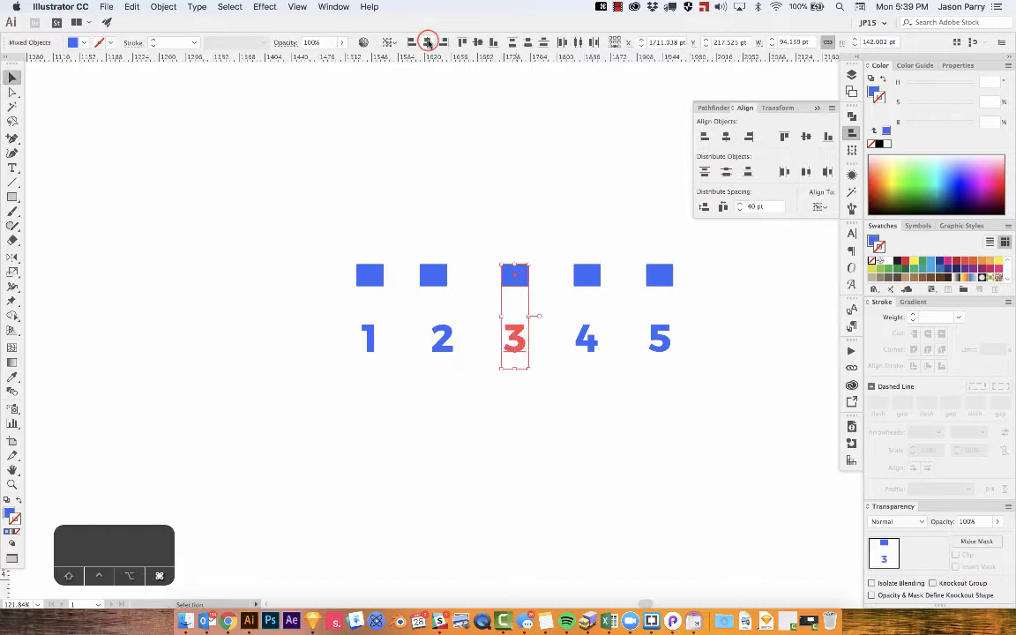
{"action": "left_click", "coordinate": [499, 186]}
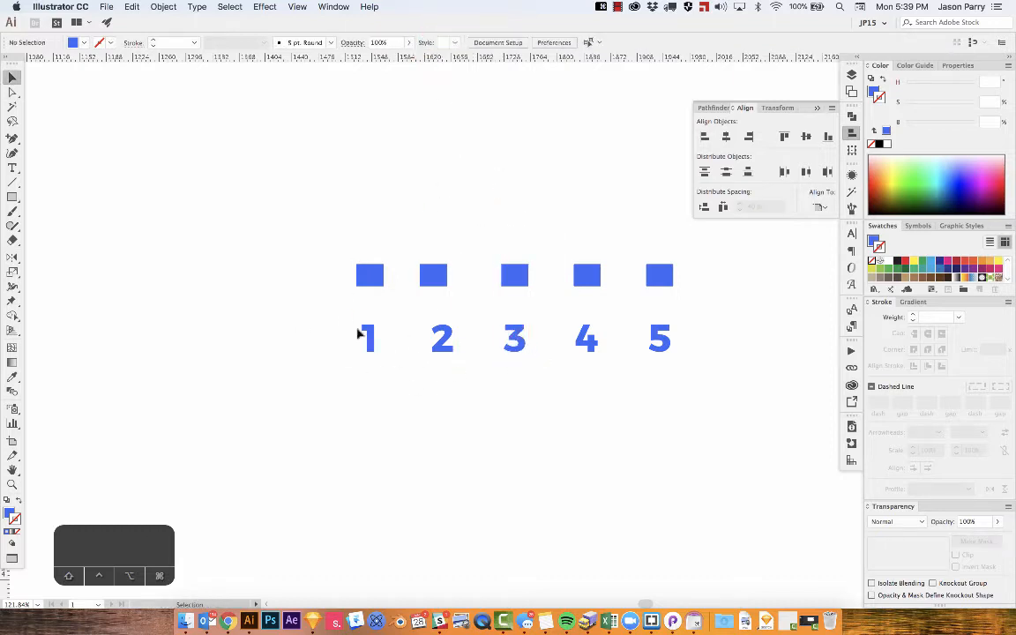
Undo the individual alignments of the rectangles to the numbers, including that of the first rectangle
{"action": "key", "text": "super+z"}
{"action": "key", "text": "super+z"}
{"action": "key", "text": "super+z"}
{"action": "key", "text": "super+z"}
{"action": "key", "text": "super+z"}
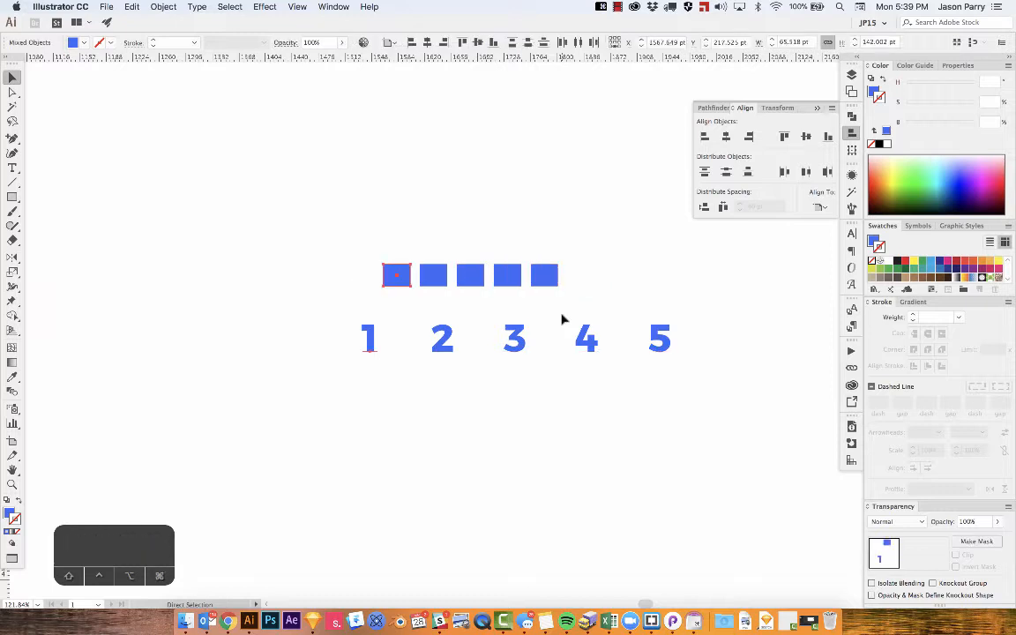
Center the first blue rectangle horizontally on the number 1 again, with the number as key object
{"action": "key", "text": "a"}
{"action": "left_click_drag", "start_coordinate": [344, 229], "coordinate": [426, 422]}
{"action": "key", "text": "v"}
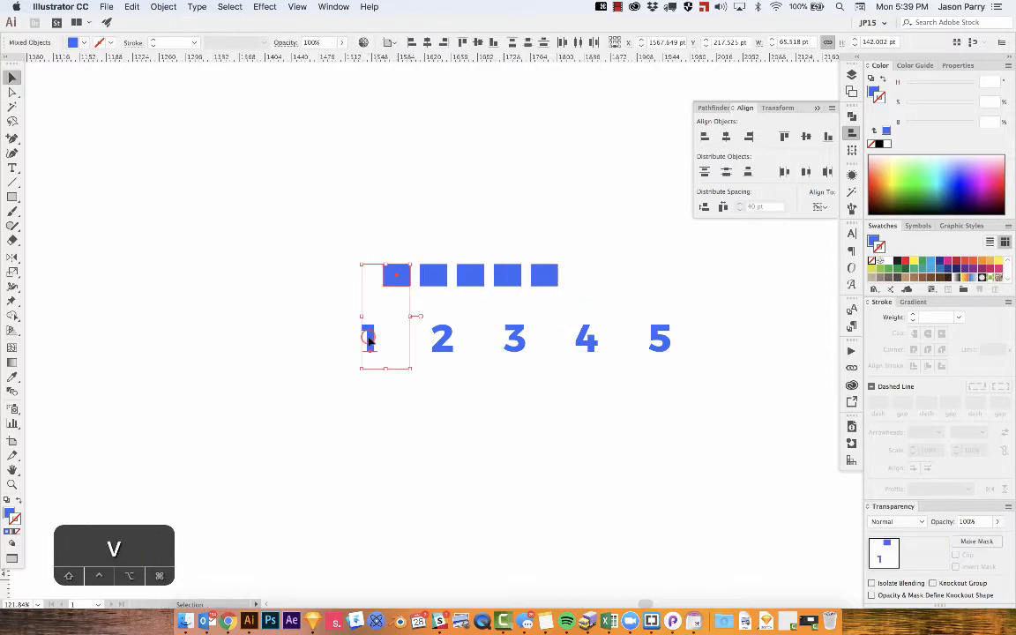
{"action": "left_click", "coordinate": [369, 340]}
{"action": "left_click", "coordinate": [426, 42]}
{"action": "left_click", "coordinate": [536, 250]}
Center the last blue rectangle horizontally on the number 5, with the number as key object
{"action": "left_click", "coordinate": [547, 275]}
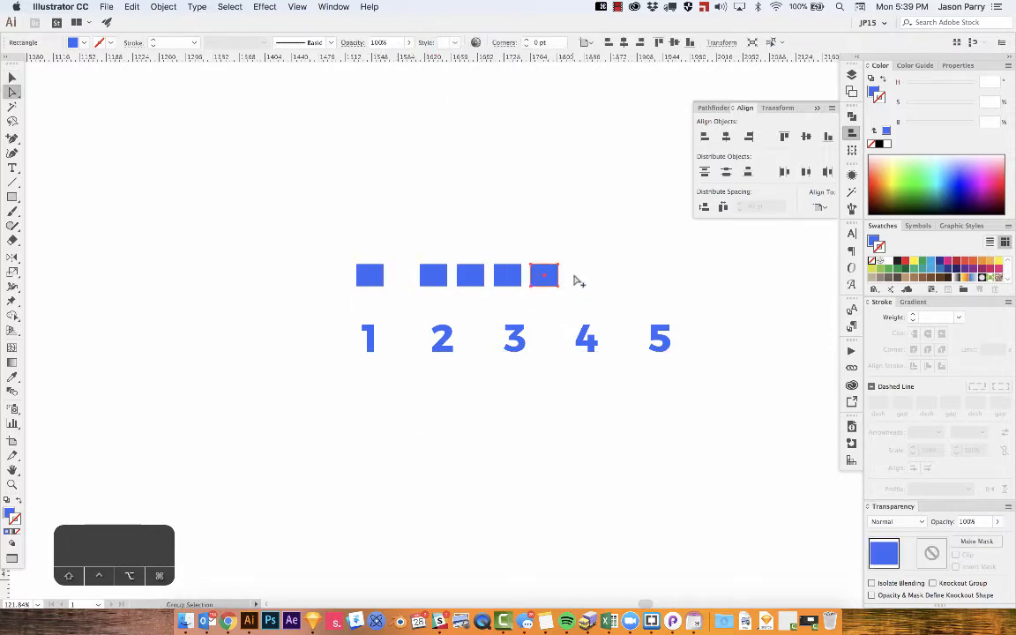
{"action": "left_click", "coordinate": [655, 335], "text": "shift"}
{"action": "left_click", "coordinate": [428, 42]}
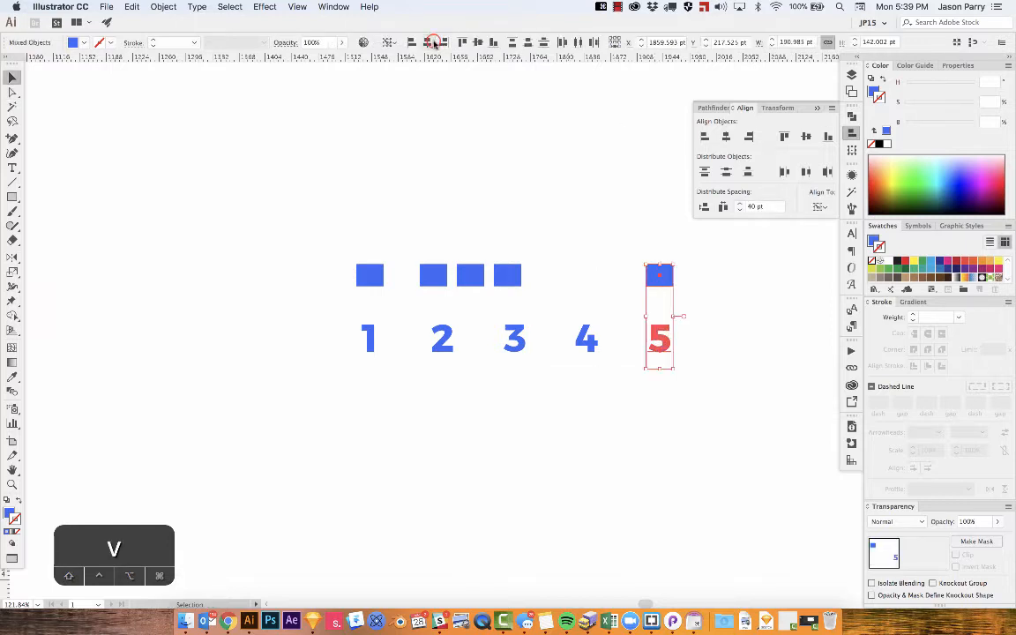
{"action": "left_click", "coordinate": [321, 226]}
Distribute all five blue rectangles by their horizontal centers with alignment set to the selection
{"action": "key", "text": "a"}
{"action": "left_click_drag", "start_coordinate": [321, 227], "coordinate": [764, 284]}
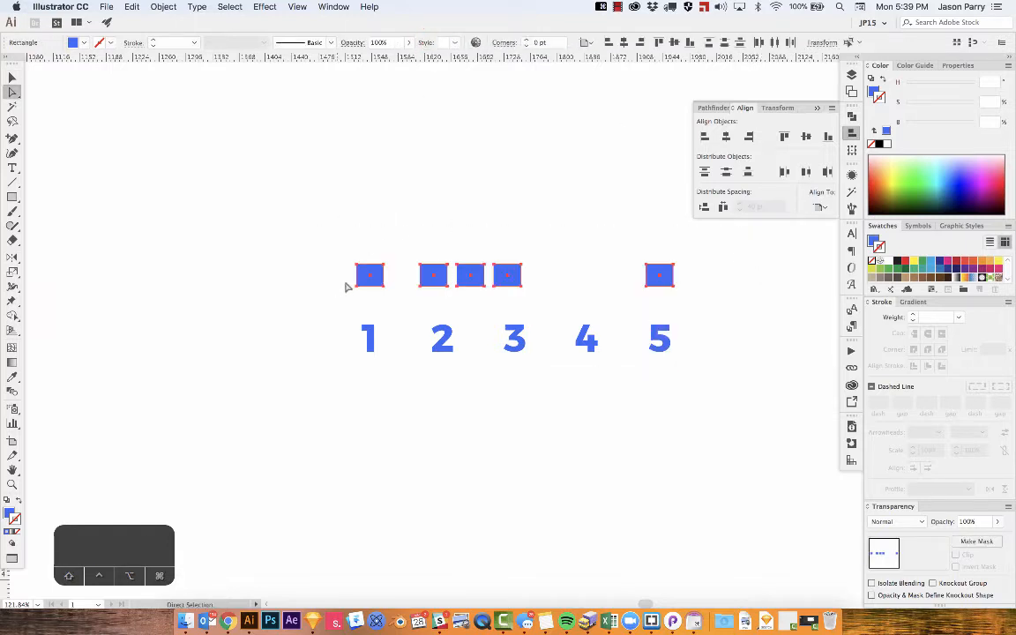
{"action": "left_click", "coordinate": [585, 42]}
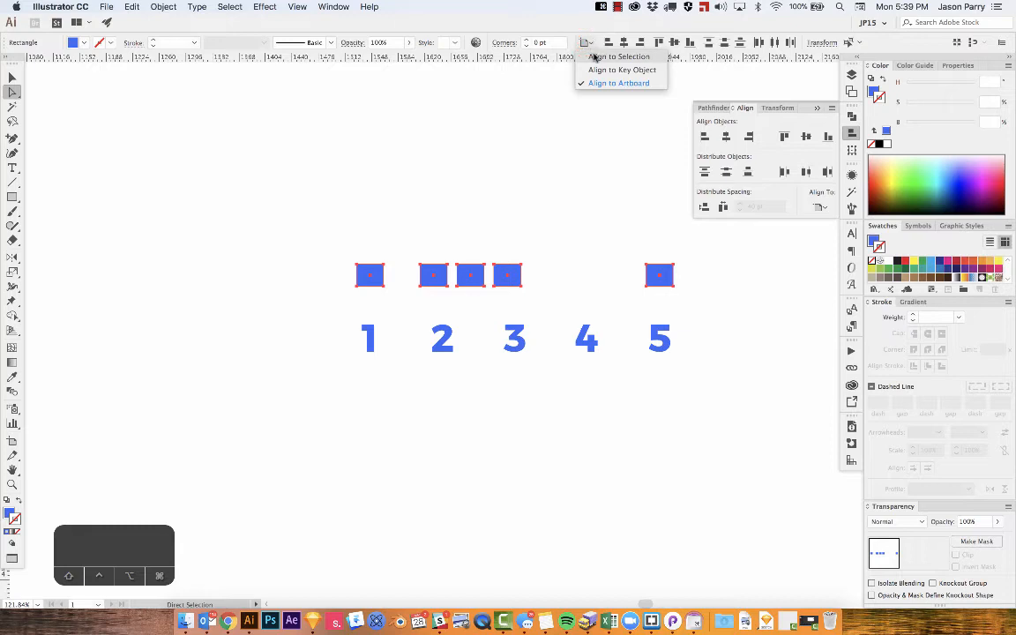
{"action": "left_click", "coordinate": [594, 56]}
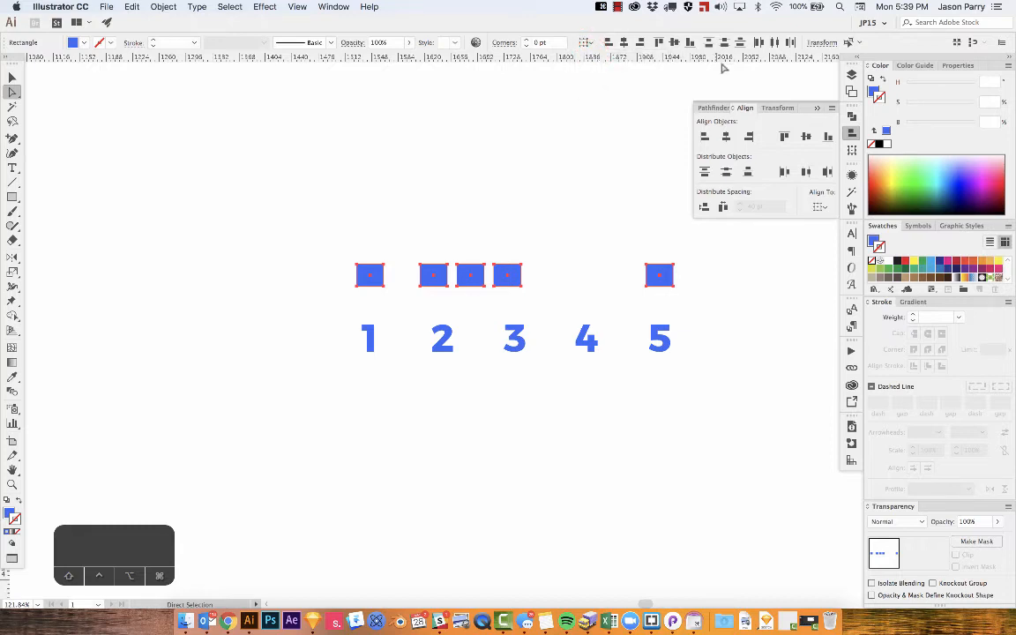
{"action": "left_click", "coordinate": [773, 42]}
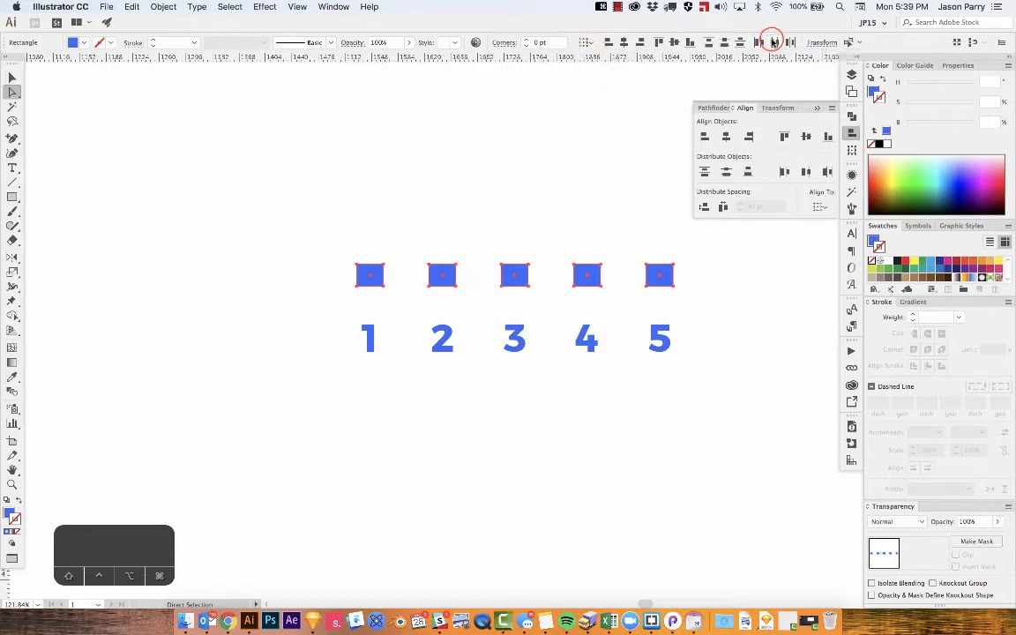
{"action": "key", "text": "shift+super+a"}
Examine how the five distributed rectangles line up with the numbers 1 to 5
{"action": "left_click_drag", "start_coordinate": [511, 221], "coordinate": [482, 228]}
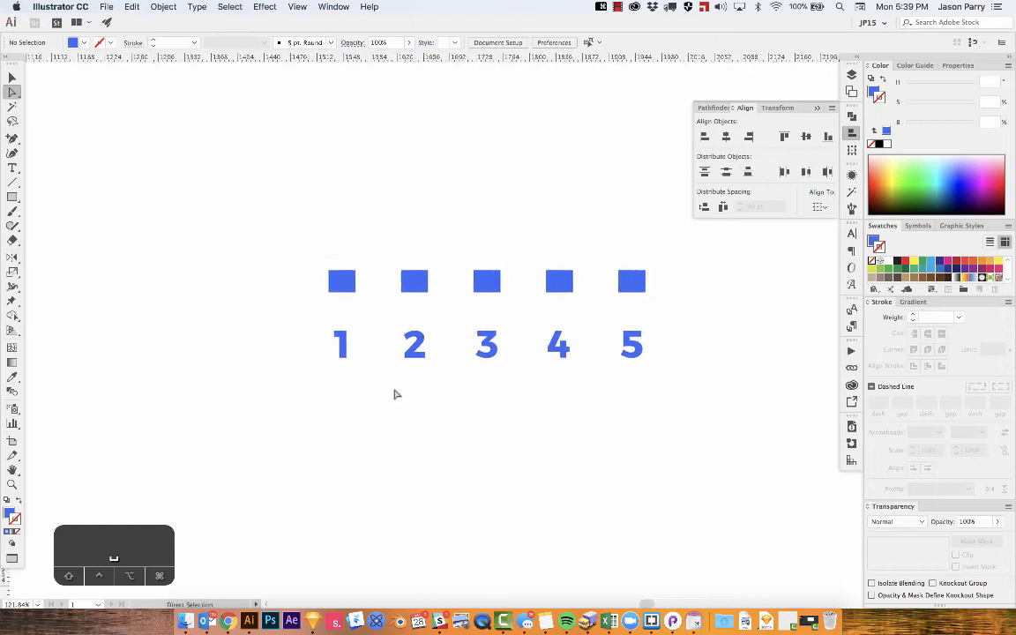
{"action": "key", "text": "a"}
{"action": "left_click_drag", "start_coordinate": [330, 216], "coordinate": [358, 496]}
{"action": "left_click_drag", "start_coordinate": [310, 334], "coordinate": [692, 386]}
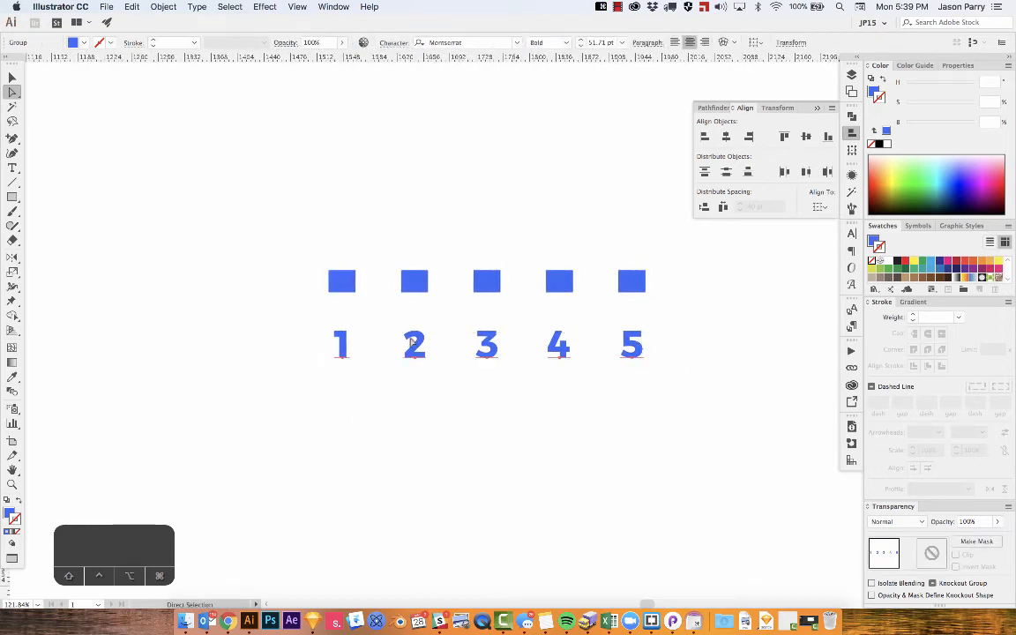
{"action": "left_click_drag", "start_coordinate": [302, 255], "coordinate": [344, 381]}
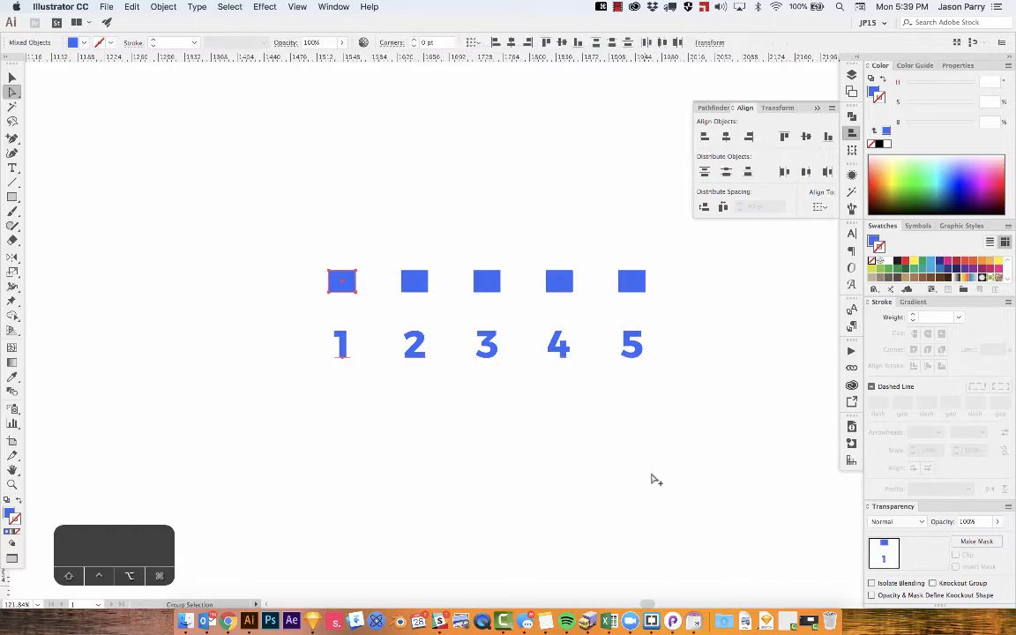
{"action": "left_click", "coordinate": [678, 244]}
Try to distribute the four middle anchor points of the vertical zigzag path vertically, and undo it
{"action": "scroll", "coordinate": [679, 243], "scroll_direction": "right", "scroll_amount": 5}
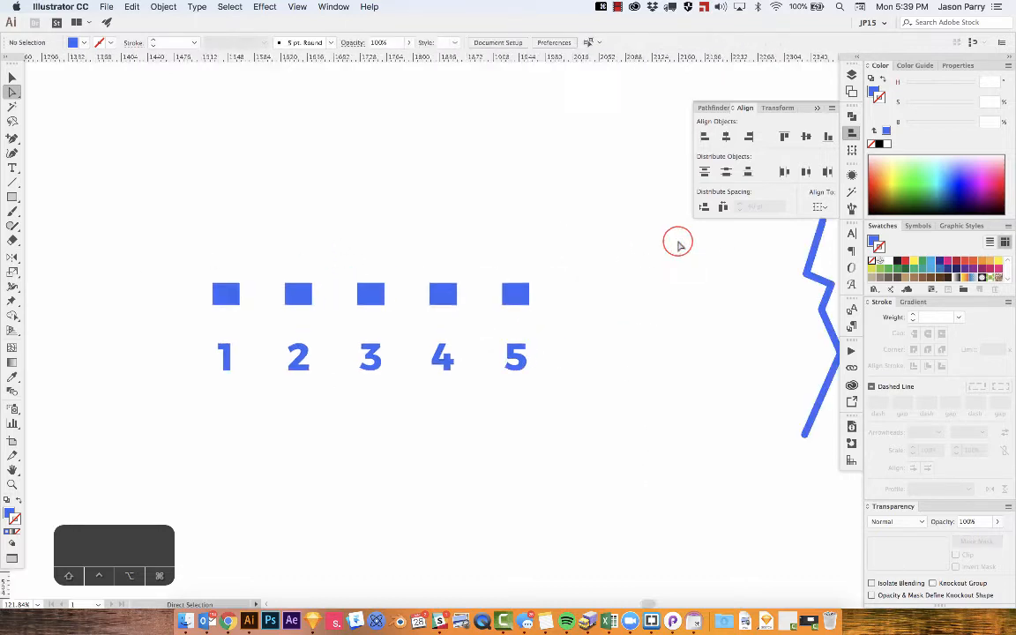
{"action": "scroll", "coordinate": [613, 296], "scroll_direction": "down", "scroll_amount": 4}
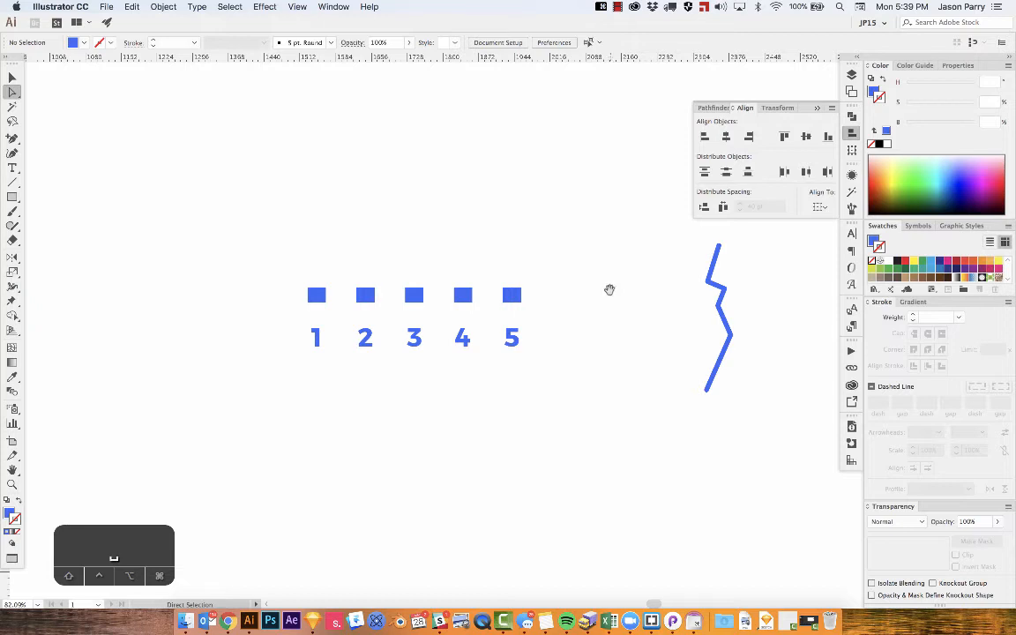
{"action": "left_click_drag", "start_coordinate": [605, 289], "coordinate": [414, 272]}
{"action": "left_click_drag", "start_coordinate": [490, 256], "coordinate": [475, 336]}
{"action": "key", "text": "a"}
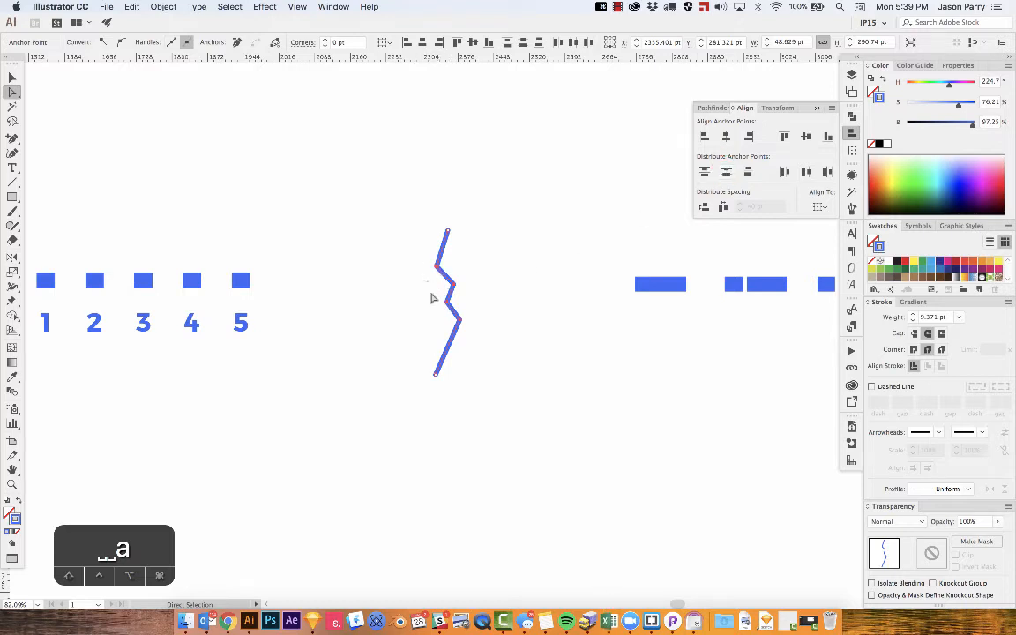
{"action": "key", "text": "super+z"}
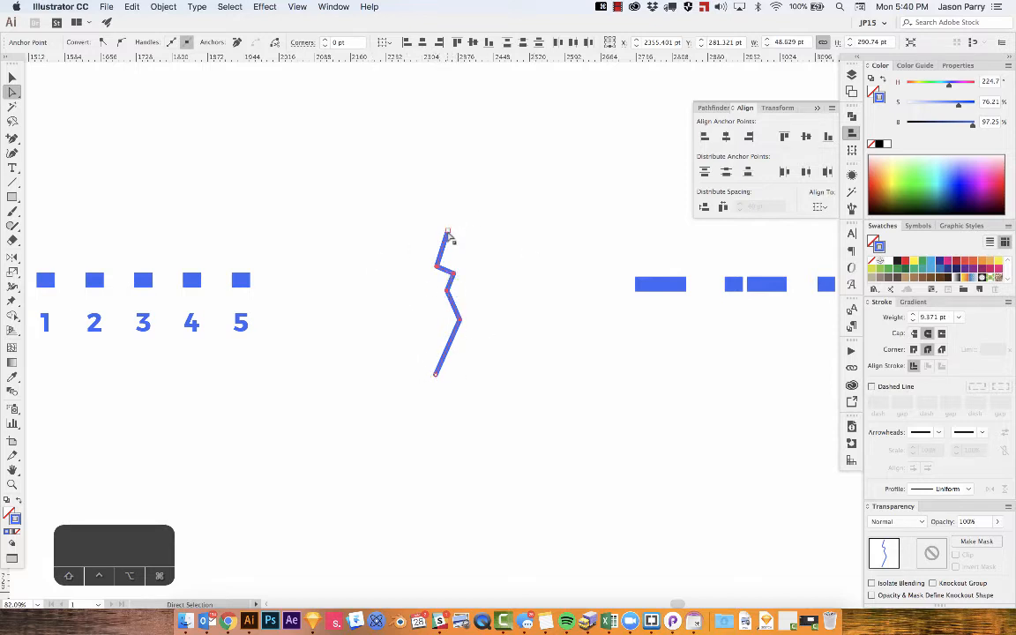
Rotate the zigzag path 90 degrees clockwise so that it runs horizontally
{"action": "key", "text": "r"}
{"action": "left_click_drag", "start_coordinate": [448, 229], "coordinate": [506, 291]}
{"action": "key", "text": "super+z"}
{"action": "left_click_drag", "start_coordinate": [447, 209], "coordinate": [521, 302]}
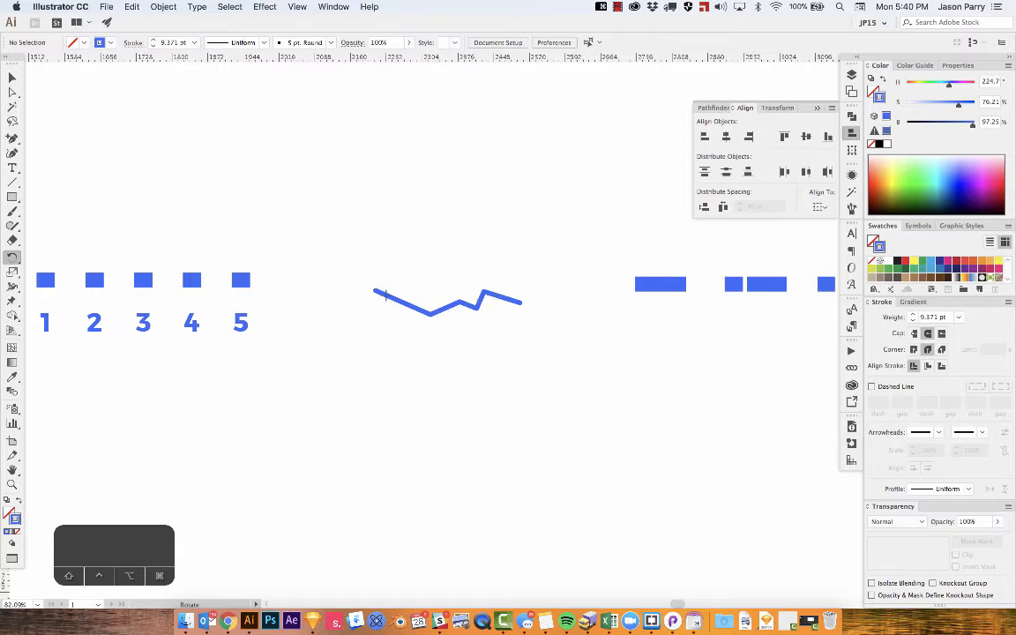
{"action": "scroll", "coordinate": [521, 284], "scroll_direction": "left", "scroll_amount": 2}
Extend the zigzag path with the Pen tool by one segment sloping down from its right end
{"action": "key", "text": "a"}
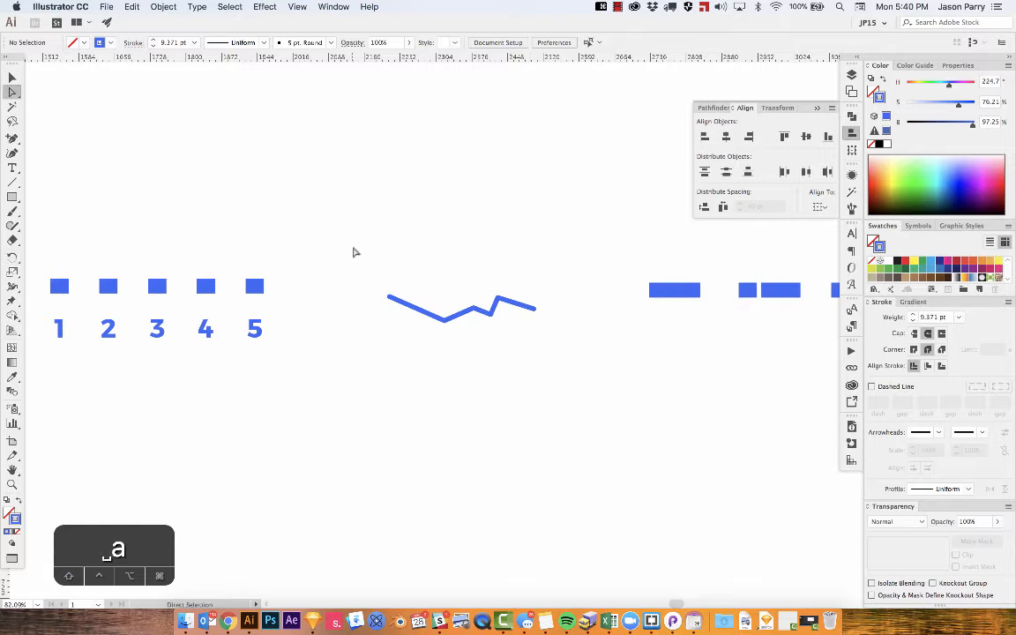
{"action": "left_click_drag", "start_coordinate": [353, 249], "coordinate": [566, 372]}
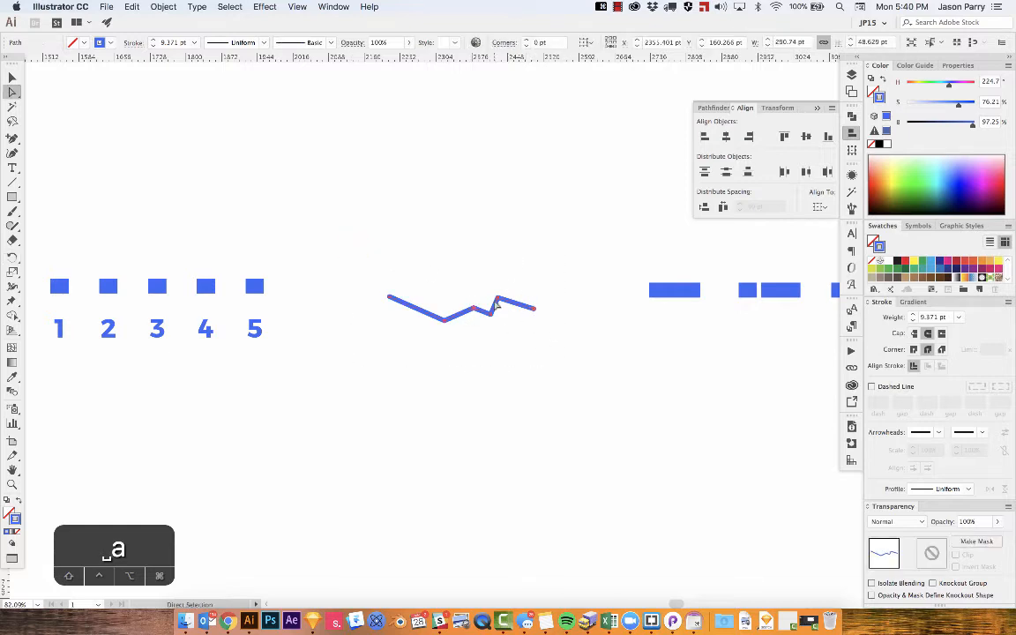
{"action": "key", "text": "p"}
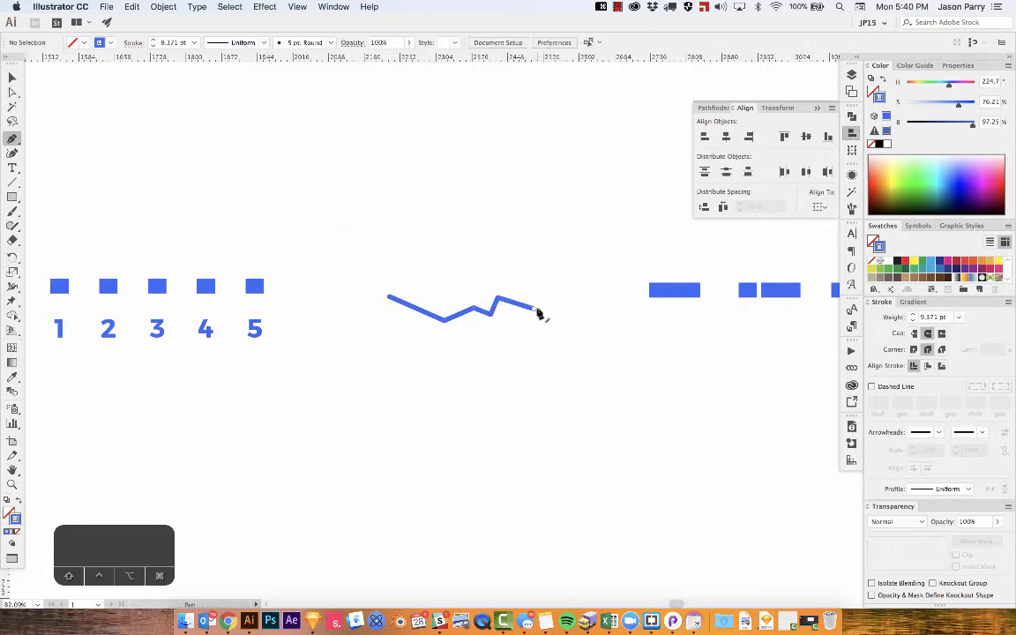
{"action": "left_click", "coordinate": [533, 308]}
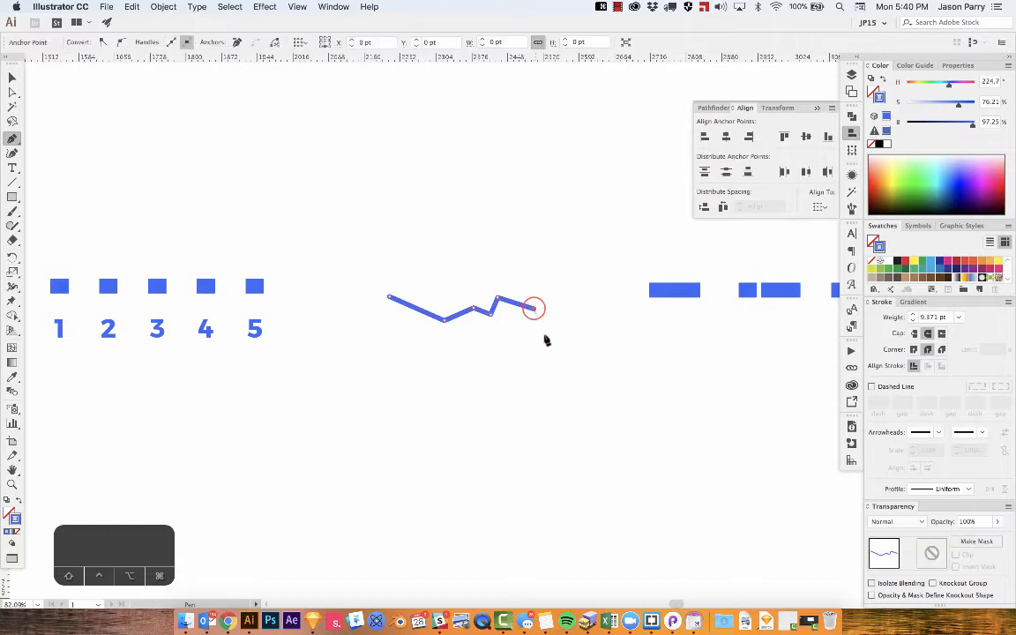
{"action": "left_click", "coordinate": [554, 357]}
Distribute the zigzag path's anchor points by horizontal centers, leaving out the added end point
{"action": "key", "text": "a"}
{"action": "left_click_drag", "start_coordinate": [376, 256], "coordinate": [550, 352]}
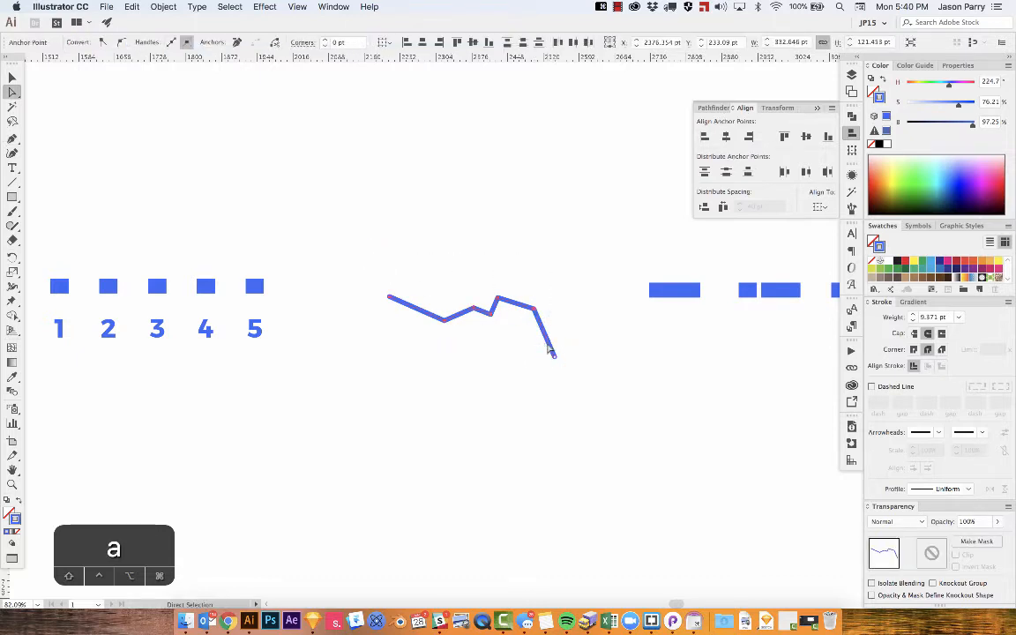
{"action": "left_click", "coordinate": [805, 172]}
{"action": "left_click", "coordinate": [404, 284]}
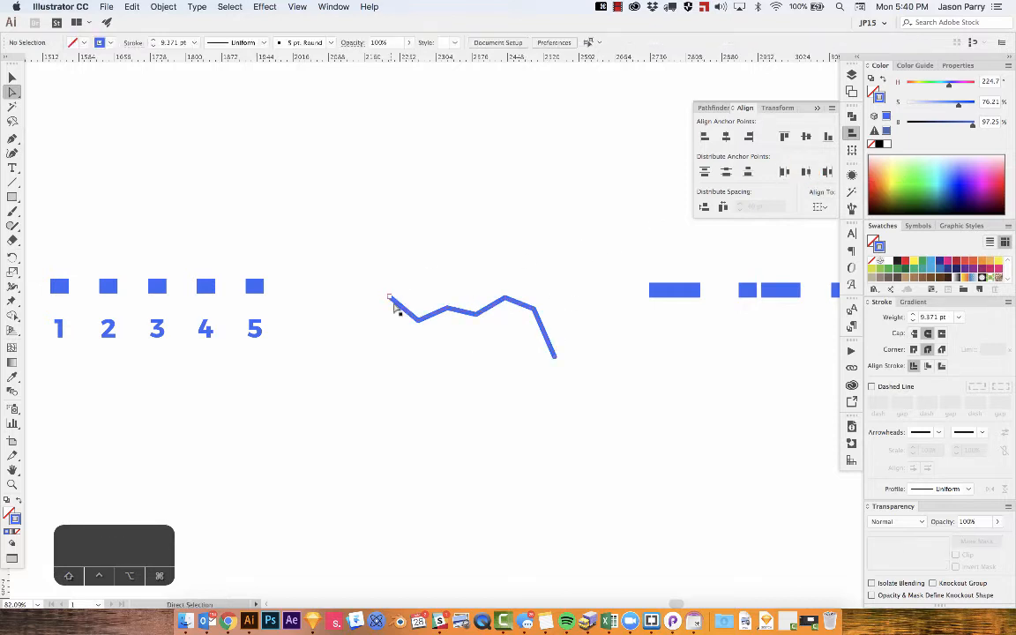
Delete the added end segment of the zigzag path
{"action": "left_click_drag", "start_coordinate": [569, 345], "coordinate": [556, 413]}
{"action": "key", "text": "BackSpace"}
{"action": "left_click", "coordinate": [538, 357]}
Compare the five bars of different widths with the five equal rectangles above the numbers
{"action": "key", "text": "space"}
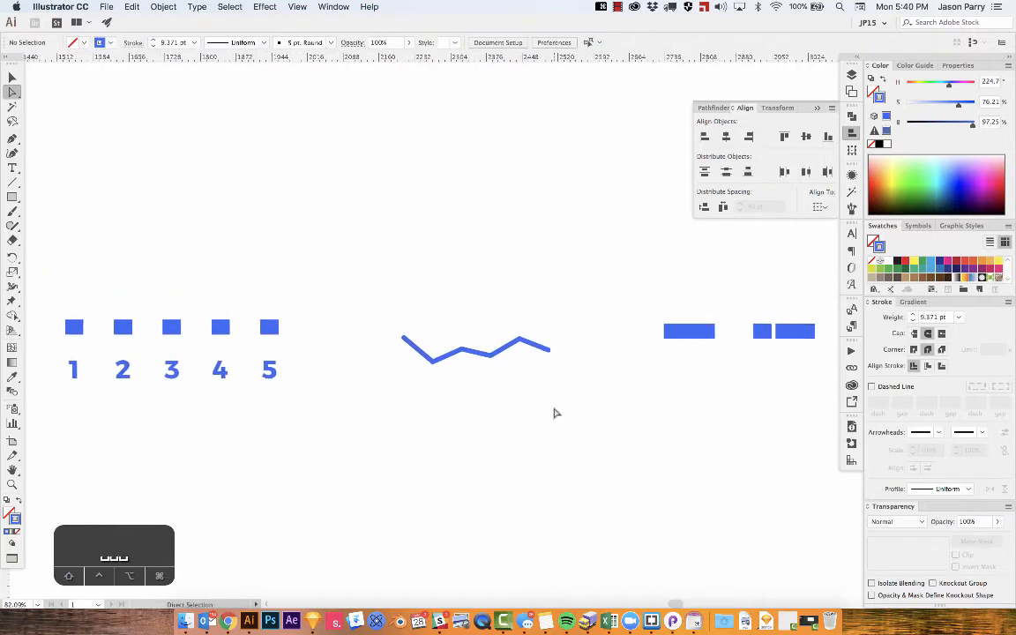
{"action": "scroll", "coordinate": [555, 413], "scroll_direction": "right", "scroll_amount": 8}
{"action": "scroll", "coordinate": [556, 412], "scroll_direction": "down", "scroll_amount": 3}
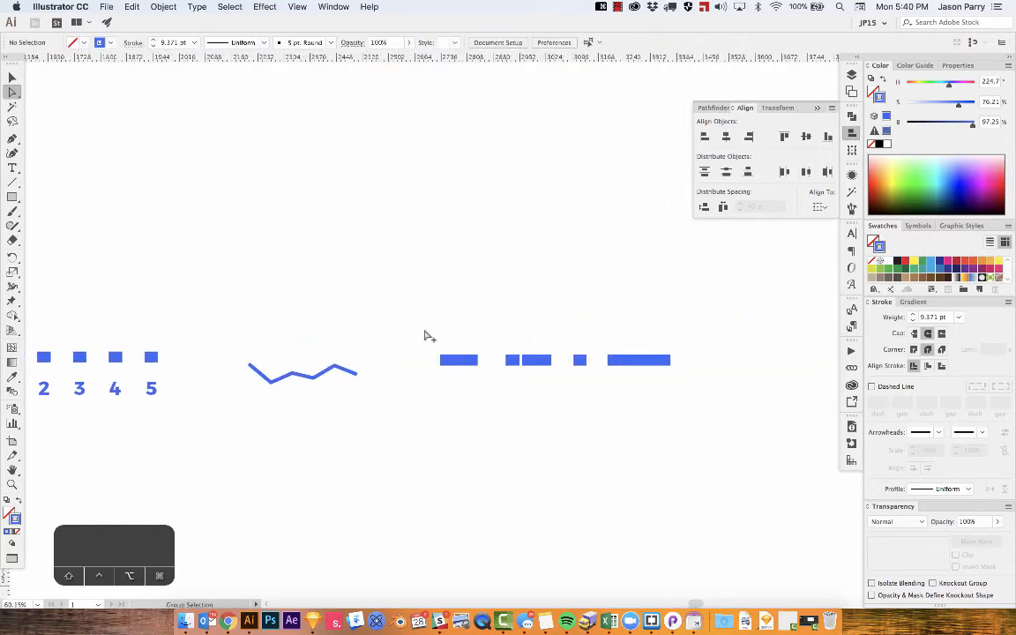
{"action": "left_click_drag", "start_coordinate": [425, 333], "coordinate": [673, 382]}
{"action": "scroll", "coordinate": [206, 374], "scroll_direction": "left", "scroll_amount": 3}
{"action": "scroll", "coordinate": [206, 374], "scroll_direction": "up", "scroll_amount": 1}
{"action": "left_click_drag", "start_coordinate": [59, 356], "coordinate": [253, 380]}
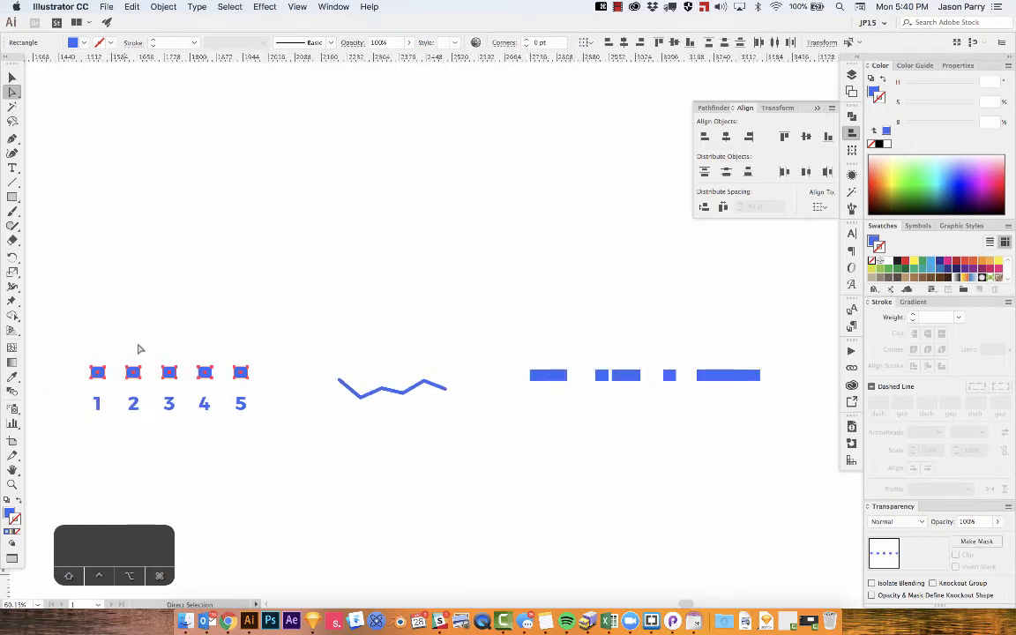
{"action": "scroll", "coordinate": [622, 381], "scroll_direction": "up", "scroll_amount": 4}
{"action": "scroll", "coordinate": [623, 381], "scroll_direction": "right", "scroll_amount": 4}
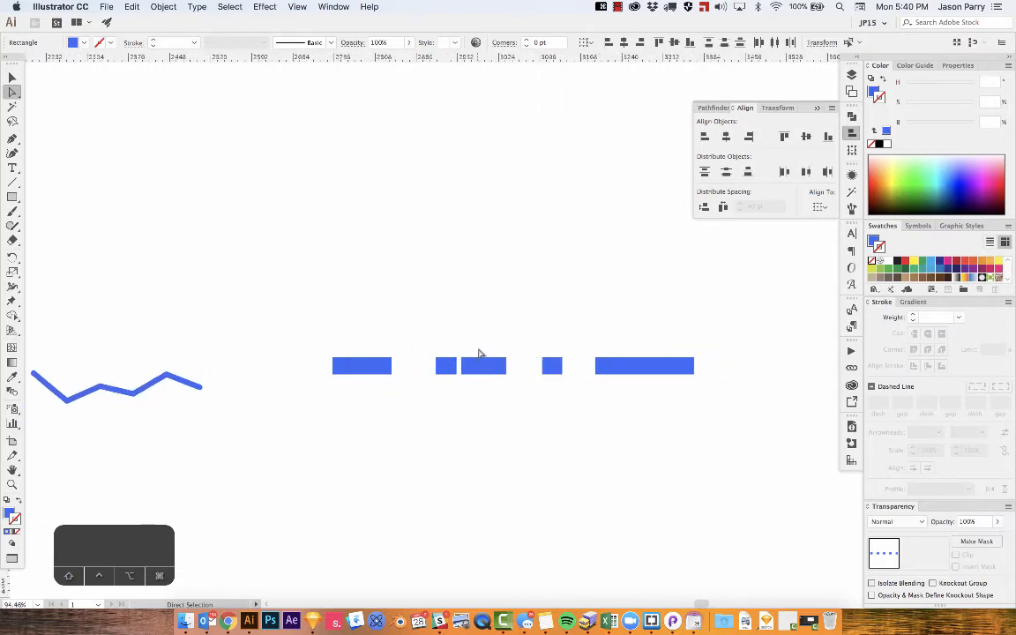
Distribute the five bars of different widths by their horizontal centers
{"action": "left_click_drag", "start_coordinate": [361, 349], "coordinate": [698, 396]}
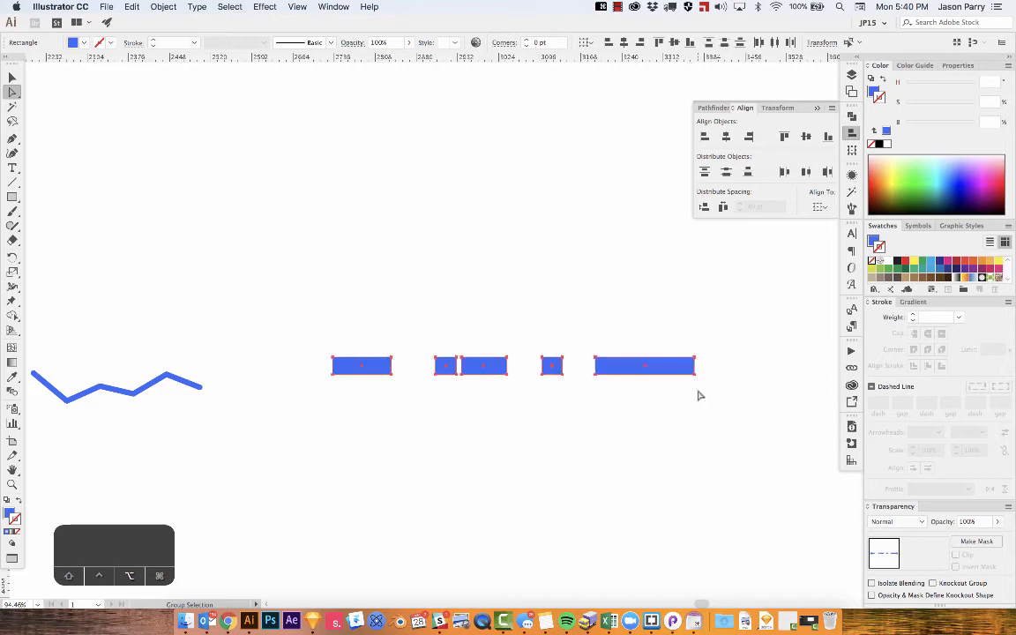
{"action": "left_click", "coordinate": [805, 172]}
{"action": "left_click", "coordinate": [595, 394]}
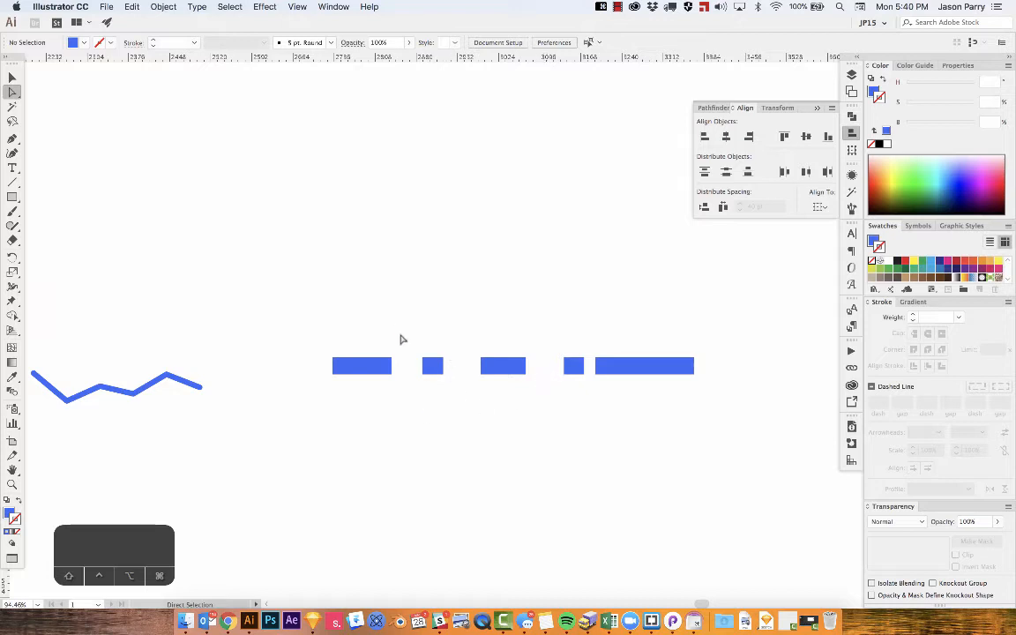
Distribute the five bars of different widths by their left edges
{"action": "left_click_drag", "start_coordinate": [355, 333], "coordinate": [697, 415]}
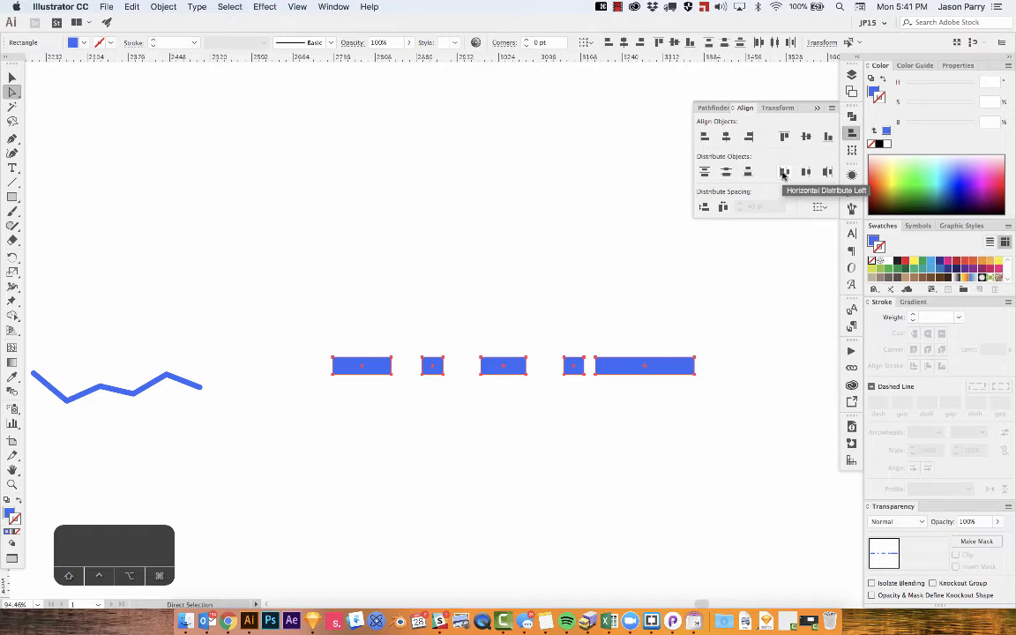
{"action": "left_click", "coordinate": [783, 172]}
{"action": "left_click", "coordinate": [399, 341]}
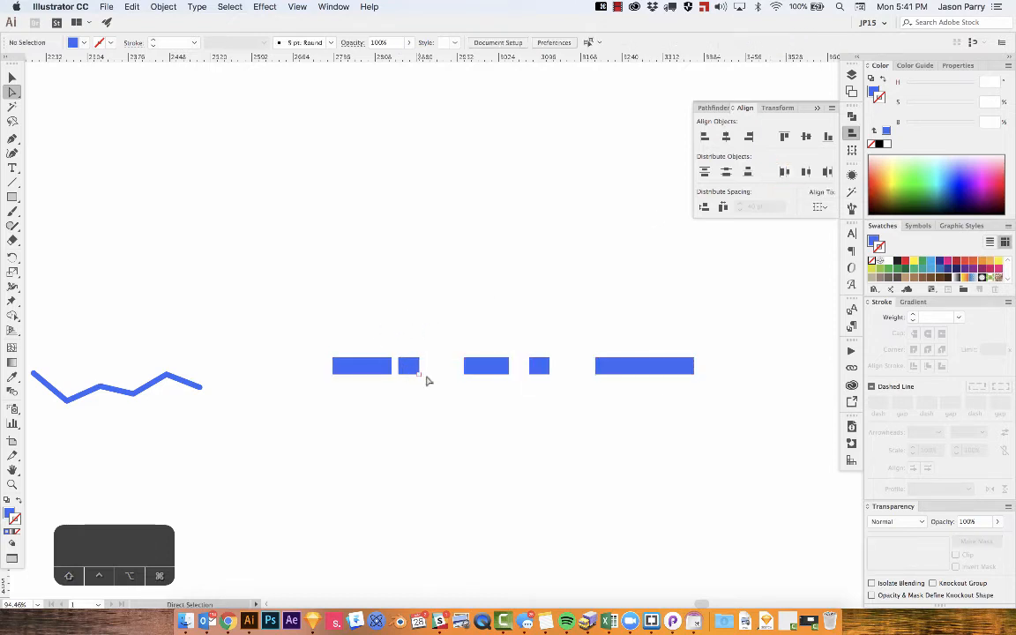
Copy the number 1 below the bars and extend the copy into a vertical list from 1 to 5
{"action": "left_click_drag", "start_coordinate": [433, 398], "coordinate": [612, 271]}
{"action": "scroll", "coordinate": [523, 276], "scroll_direction": "down", "scroll_amount": 5}
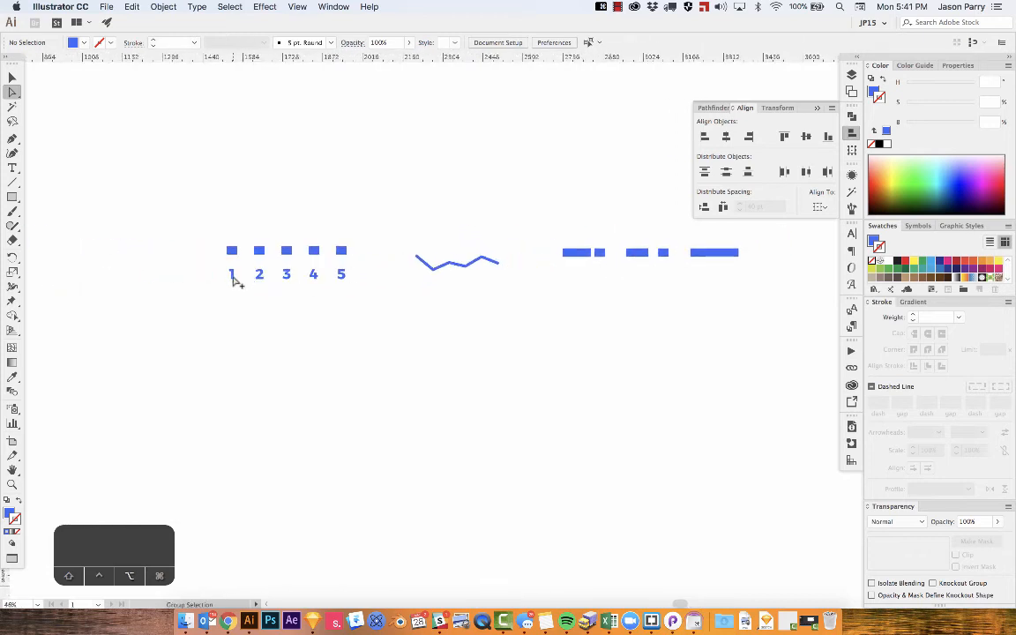
{"action": "left_click_drag", "start_coordinate": [233, 278], "coordinate": [587, 312]}
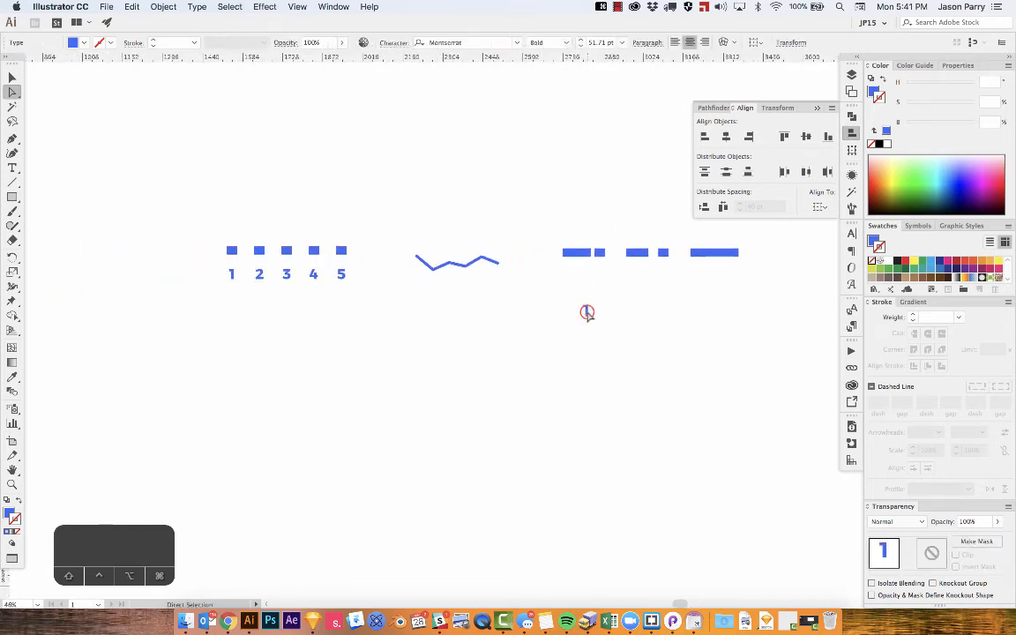
{"action": "double_click", "coordinate": [587, 312]}
{"action": "key", "text": "Right"}
{"action": "type", "text": "2 3 4 5"}
{"action": "key", "text": "Escape"}
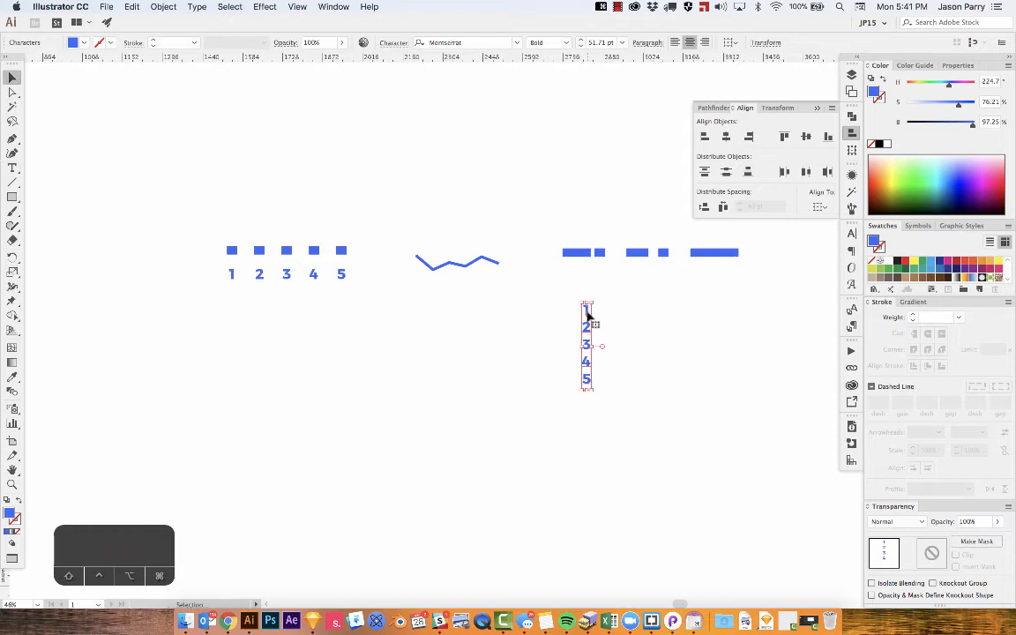
Set the leading of the vertical number list to 100 pt
{"action": "key", "text": "super+t"}
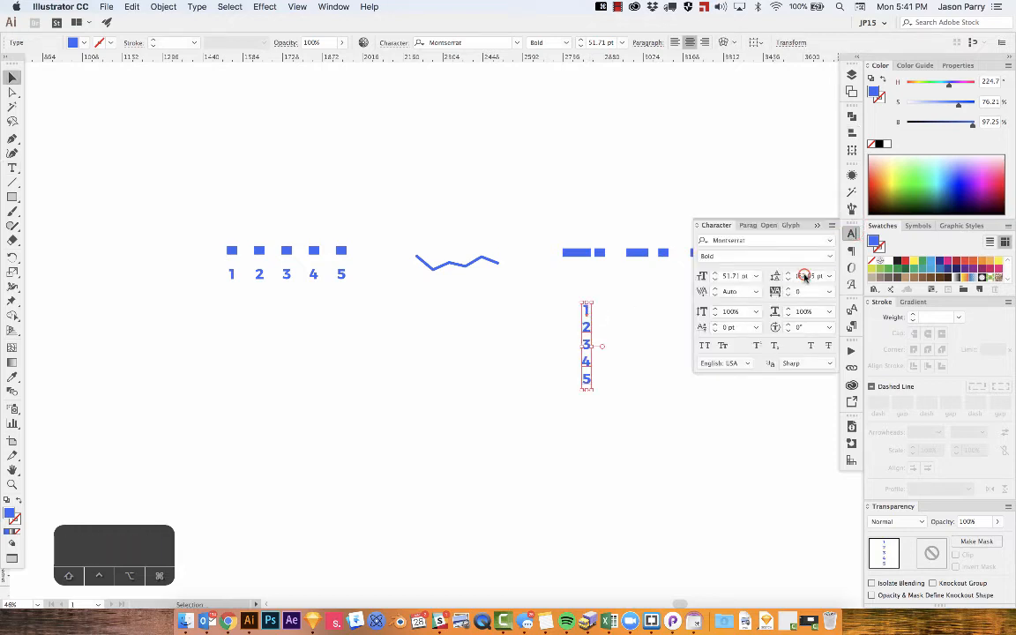
{"action": "left_click", "coordinate": [805, 277]}
{"action": "type", "text": "100"}
{"action": "key", "text": "Return"}
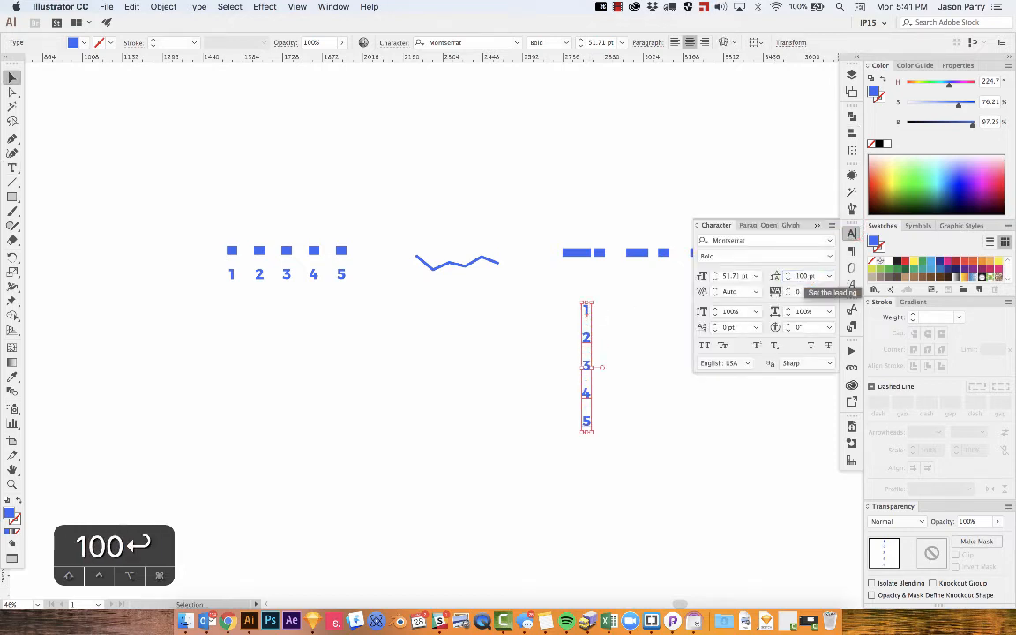
{"action": "left_click", "coordinate": [853, 236]}
Place a copy of a small blue bar beside the number 1 of the vertical list
{"action": "left_click", "coordinate": [549, 356]}
{"action": "left_click", "coordinate": [548, 354], "text": "super"}
{"action": "left_click_drag", "start_coordinate": [529, 354], "coordinate": [375, 354]}
{"action": "key", "text": "a"}
{"action": "left_click_drag", "start_coordinate": [503, 135], "coordinate": [436, 264]}
{"action": "scroll", "coordinate": [476, 261], "scroll_direction": "up", "scroll_amount": 5}
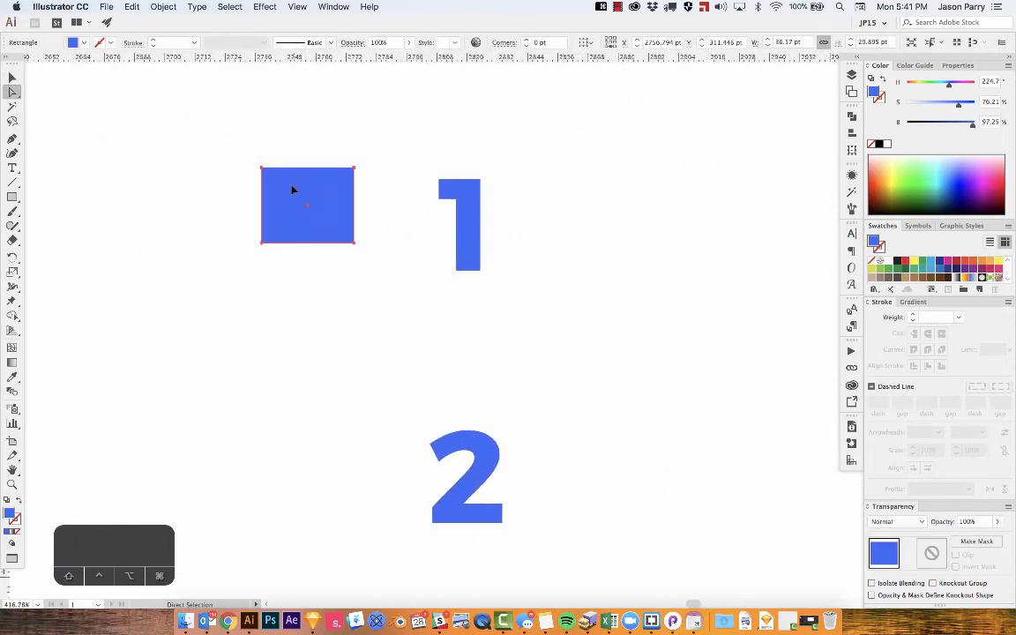
Duplicate the rectangle beside the numbers 2 to 5 and give the rectangles in the column different heights
{"action": "left_click_drag", "start_coordinate": [294, 190], "coordinate": [403, 313]}
{"action": "key", "text": "shift+super+a"}
{"action": "key", "text": "a"}
{"action": "scroll", "coordinate": [398, 204], "scroll_direction": "down", "scroll_amount": 5}
{"action": "key", "text": "a"}
{"action": "key", "text": "a"}
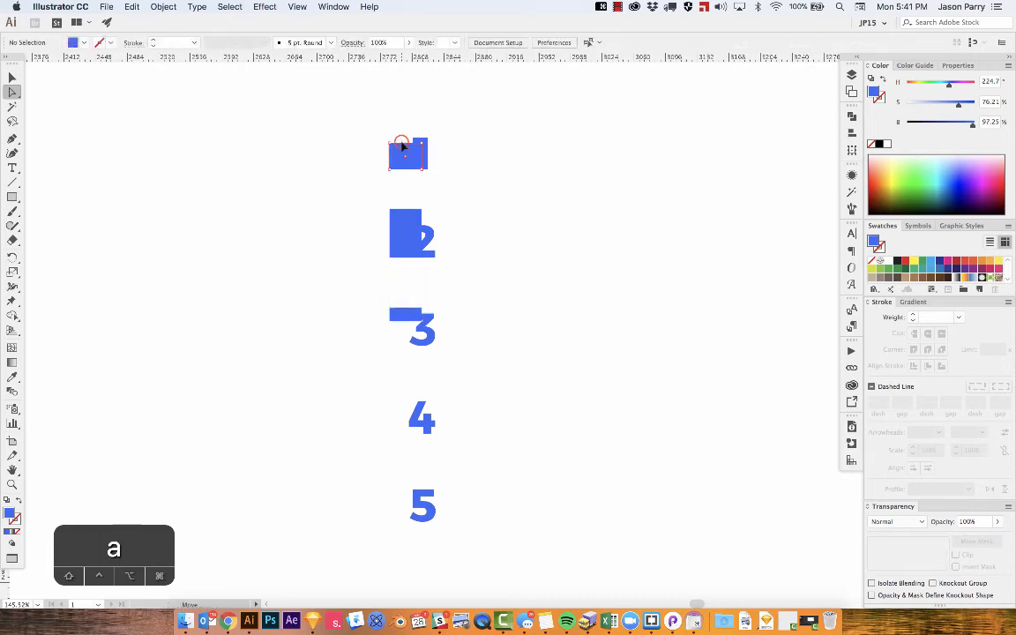
{"action": "left_click_drag", "start_coordinate": [403, 139], "coordinate": [401, 481]}
{"action": "key", "text": "shift+super+a"}
{"action": "key", "text": "shift+super+a"}
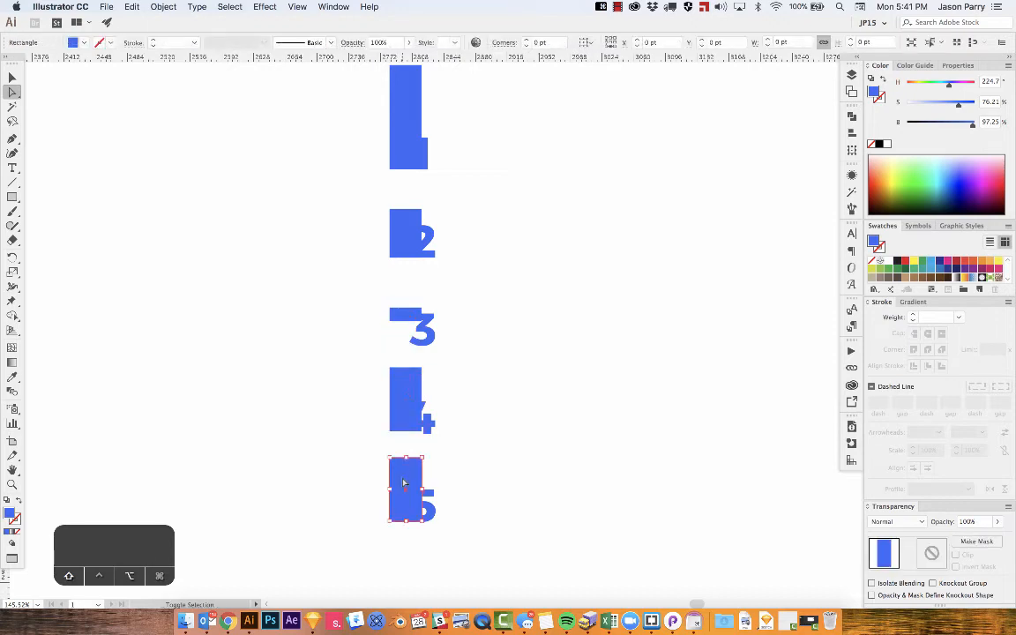
{"action": "key", "text": "shift+super+a"}
{"action": "scroll", "coordinate": [406, 504], "scroll_direction": "down", "scroll_amount": 3}
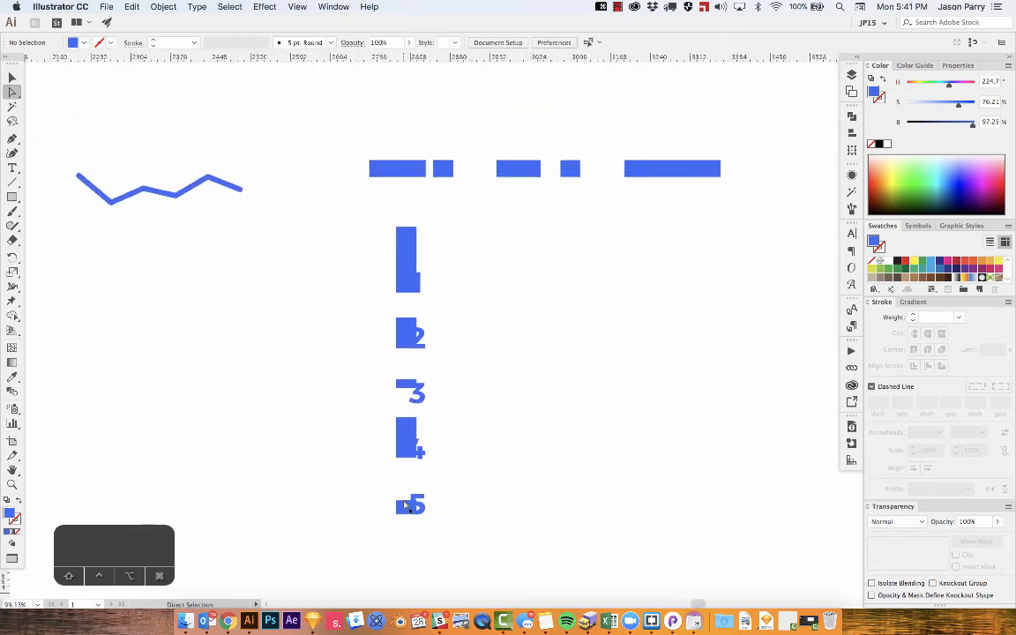
Select all five rectangles of the column and move them clear of the numbers, to their left
{"action": "key", "text": "a"}
{"action": "left_click", "coordinate": [408, 281]}
{"action": "left_click", "coordinate": [404, 328], "text": "shift"}
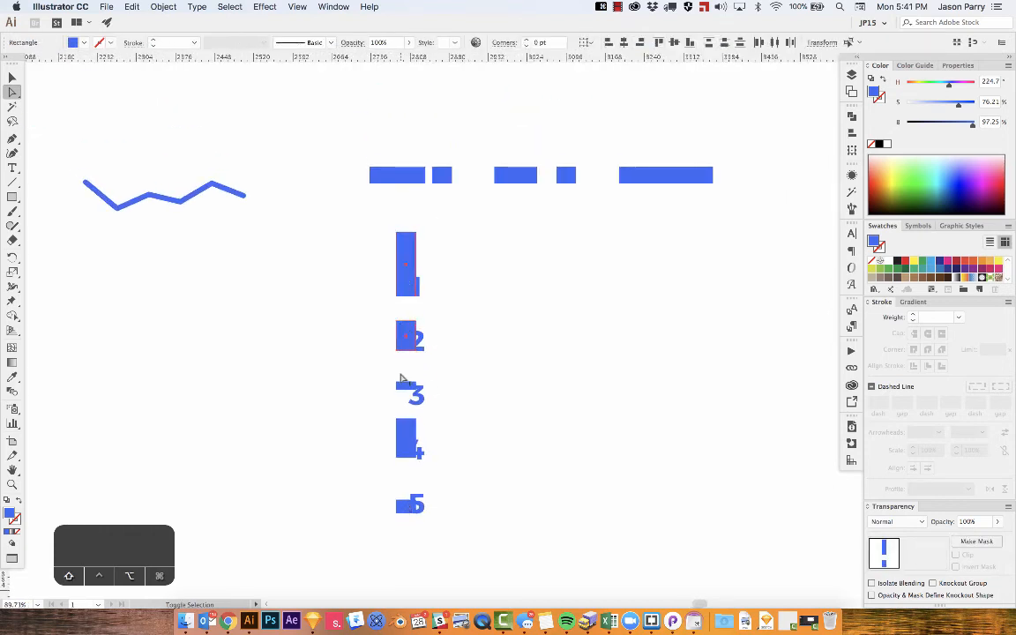
{"action": "left_click", "coordinate": [403, 388], "text": "shift"}
{"action": "left_click", "coordinate": [401, 432], "text": "shift"}
{"action": "left_click", "coordinate": [402, 507], "text": "shift"}
{"action": "left_click_drag", "start_coordinate": [402, 507], "coordinate": [379, 508]}
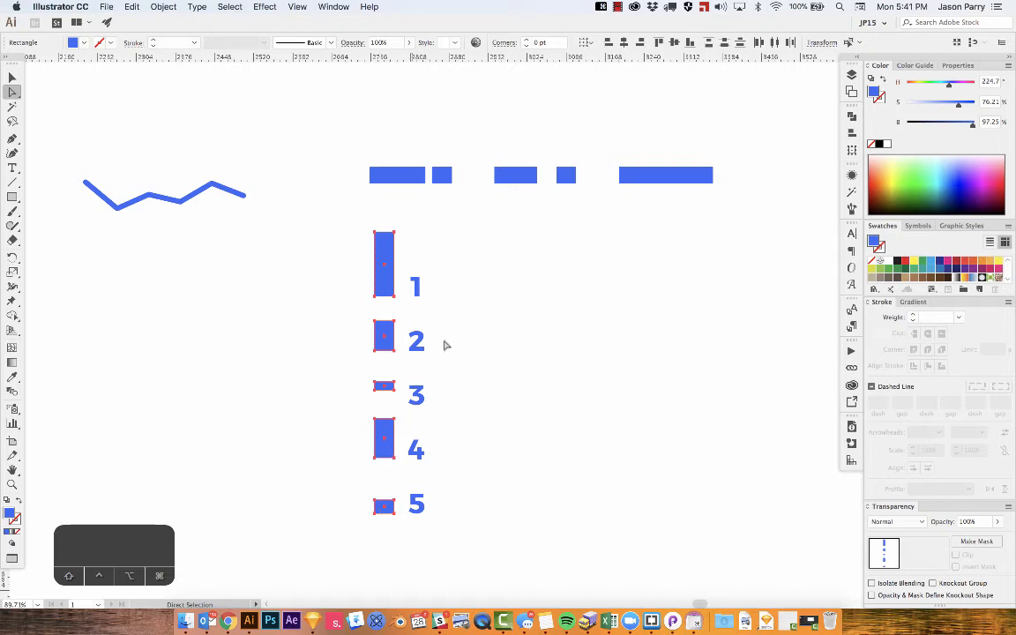
Distribute the five rectangles beside the numbers by their vertical centers and inspect their positions
{"action": "left_click", "coordinate": [852, 132]}
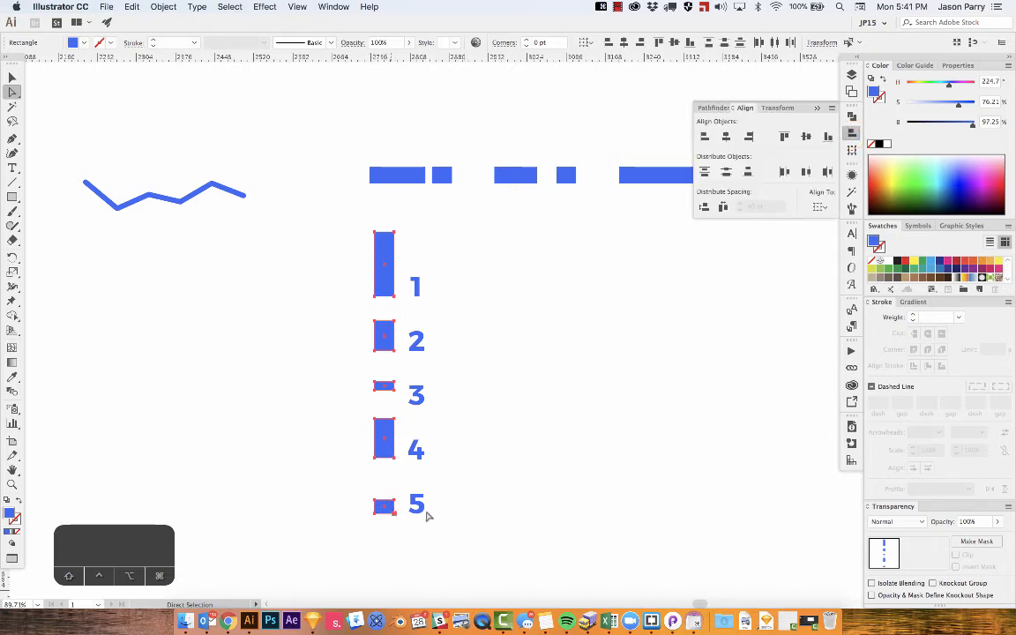
{"action": "left_click", "coordinate": [730, 174]}
{"action": "scroll", "coordinate": [377, 341], "scroll_direction": "up", "scroll_amount": 5}
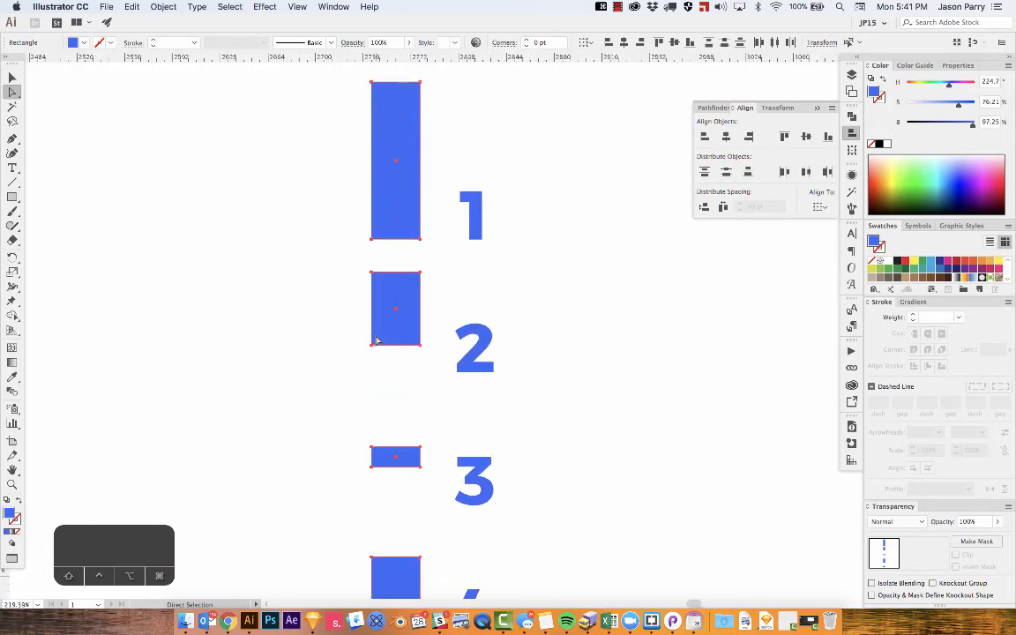
{"action": "scroll", "coordinate": [381, 351], "scroll_direction": "down", "scroll_amount": 5}
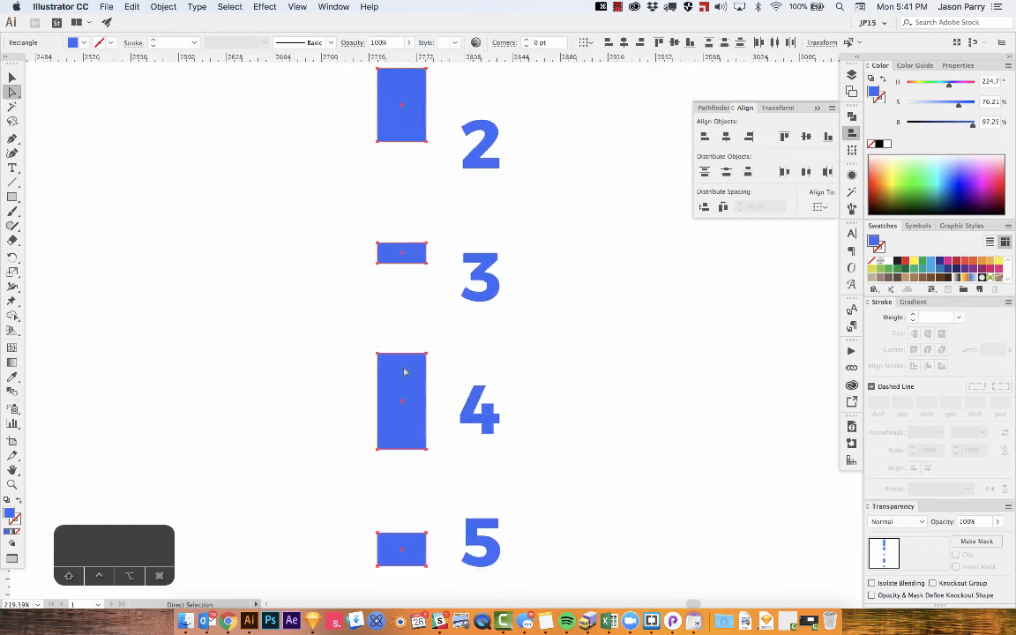
{"action": "scroll", "coordinate": [442, 449], "scroll_direction": "down", "scroll_amount": 4}
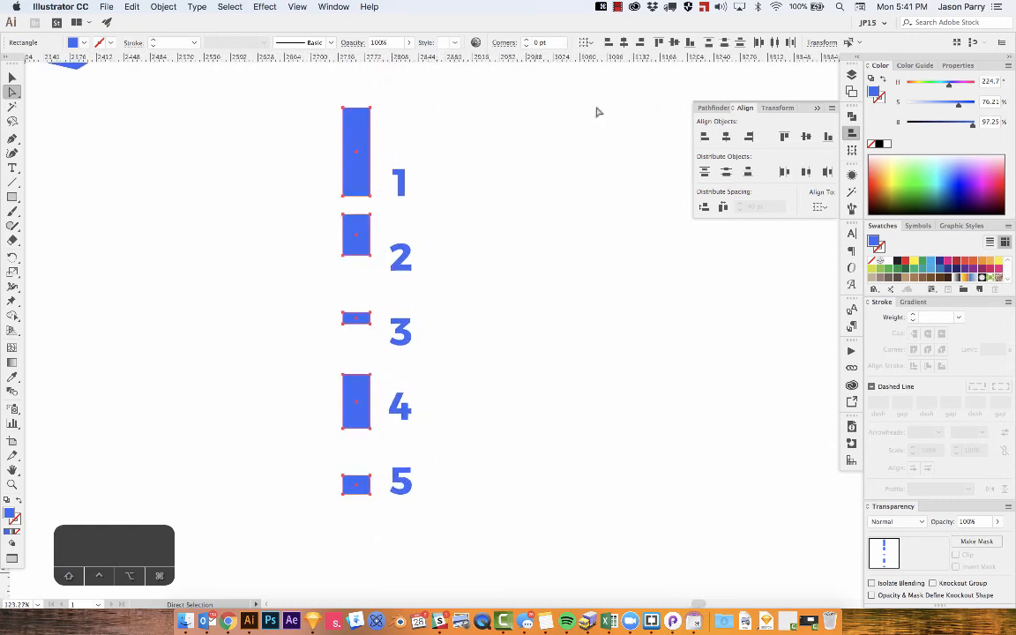
Distribute the five rectangles beside the numbers by their bottom edges, deselect them and compare the gaps
{"action": "left_click", "coordinate": [748, 172]}
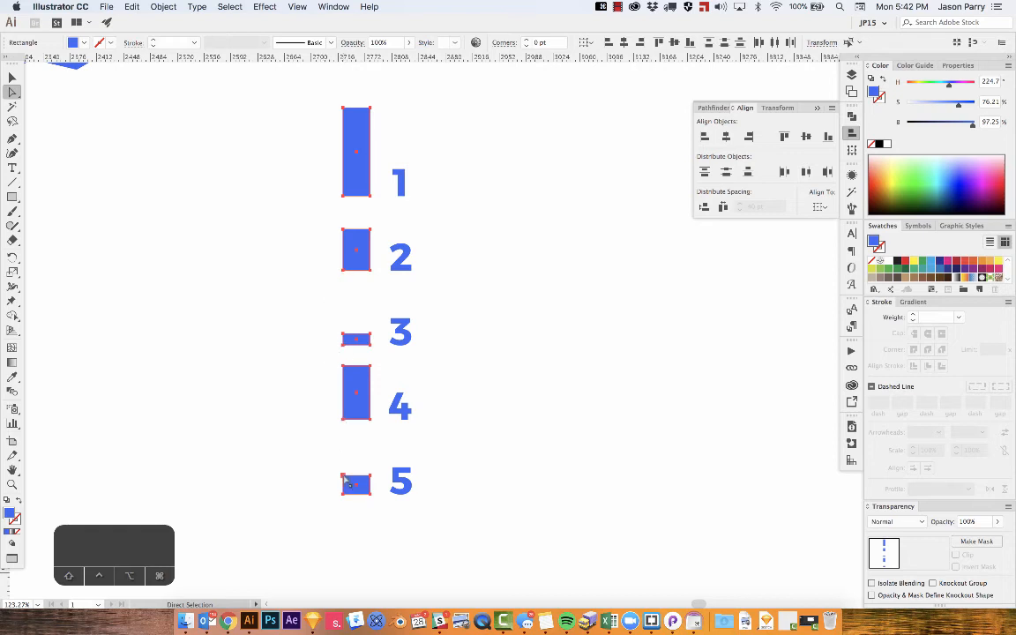
{"action": "scroll", "coordinate": [393, 367], "scroll_direction": "up", "scroll_amount": 1}
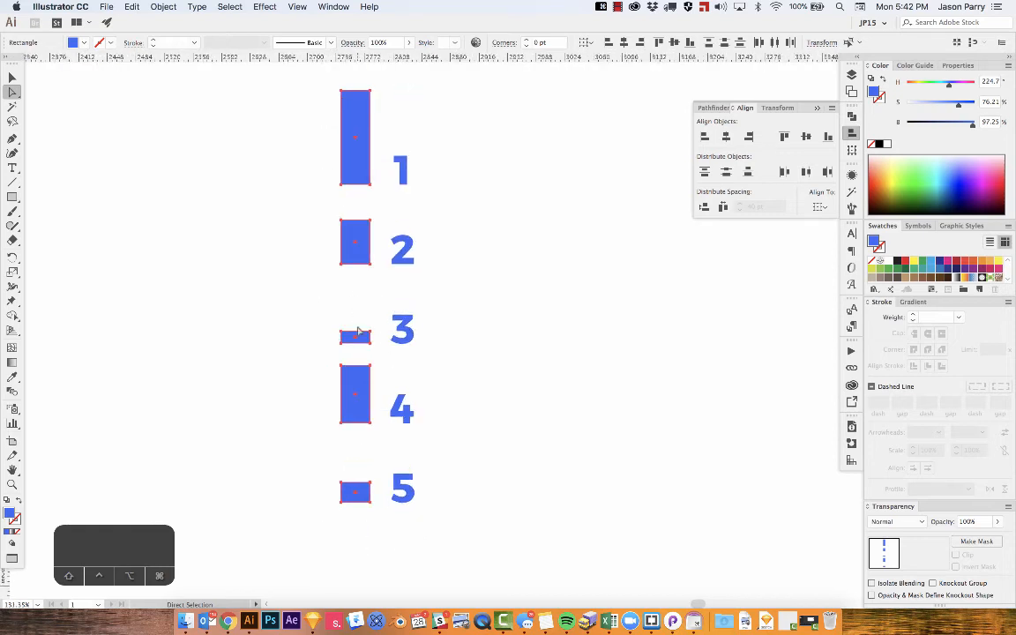
{"action": "left_click", "coordinate": [377, 364]}
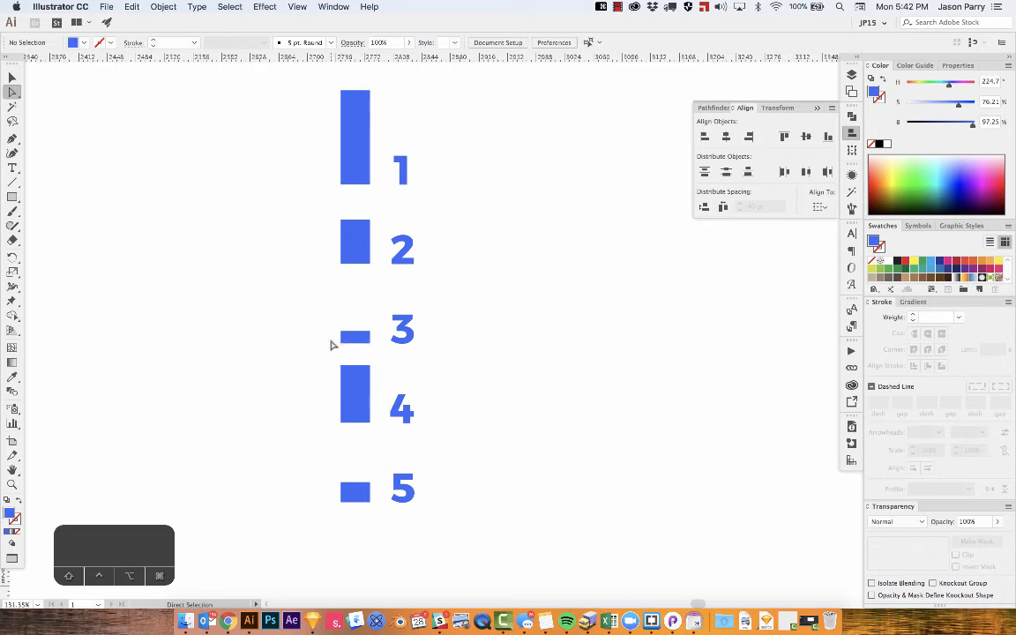
{"action": "scroll", "coordinate": [342, 349], "scroll_direction": "up", "scroll_amount": 5}
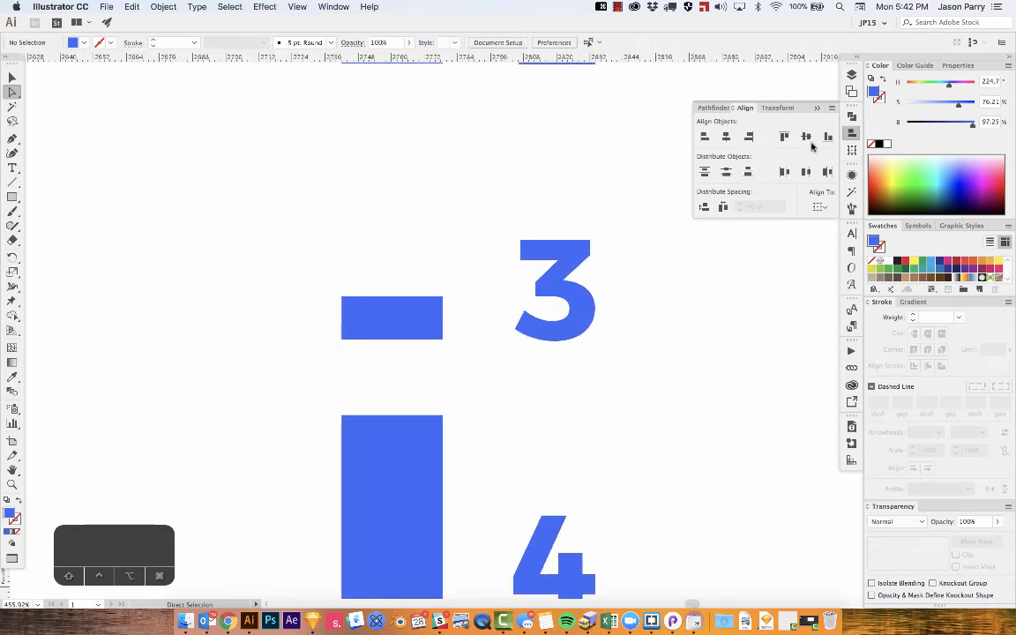
{"action": "scroll", "coordinate": [472, 358], "scroll_direction": "down", "scroll_amount": 4}
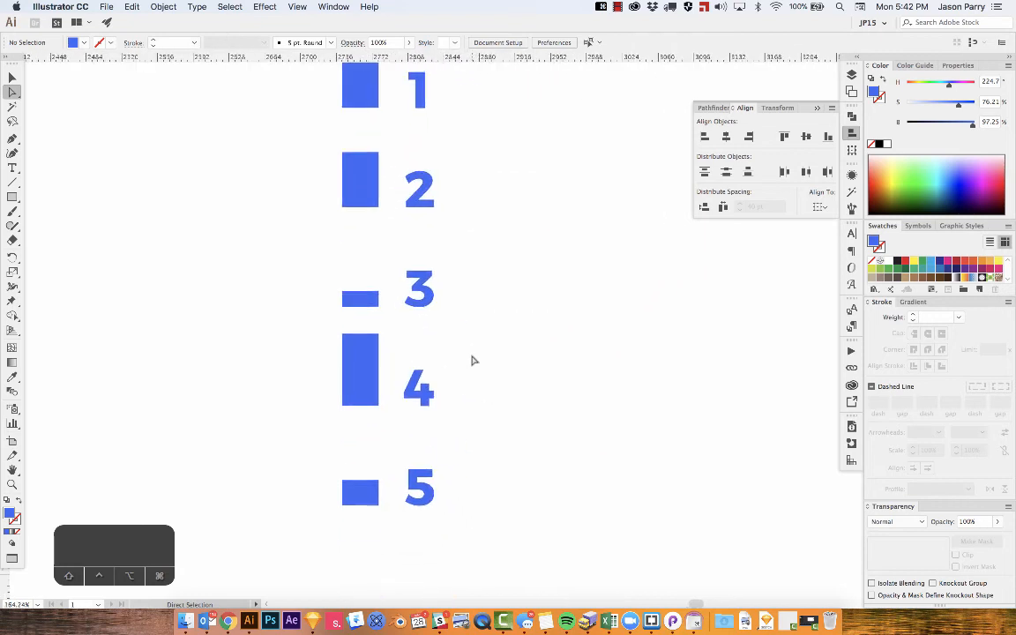
{"action": "scroll", "coordinate": [392, 393], "scroll_direction": "down", "scroll_amount": 2}
{"action": "scroll", "coordinate": [360, 193], "scroll_direction": "up", "scroll_amount": 1}
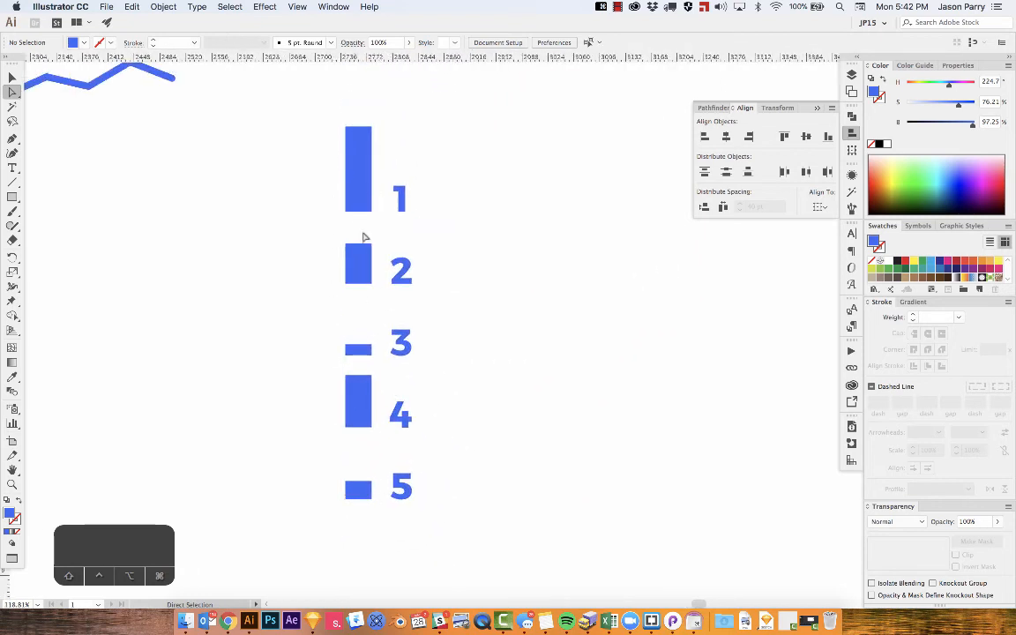
Delete the column of rectangles and its numbers below the horizontal bars
{"action": "scroll", "coordinate": [363, 237], "scroll_direction": "down", "scroll_amount": 2}
{"action": "scroll", "coordinate": [344, 251], "scroll_direction": "up", "scroll_amount": 1}
{"action": "scroll", "coordinate": [369, 311], "scroll_direction": "up", "scroll_amount": 1}
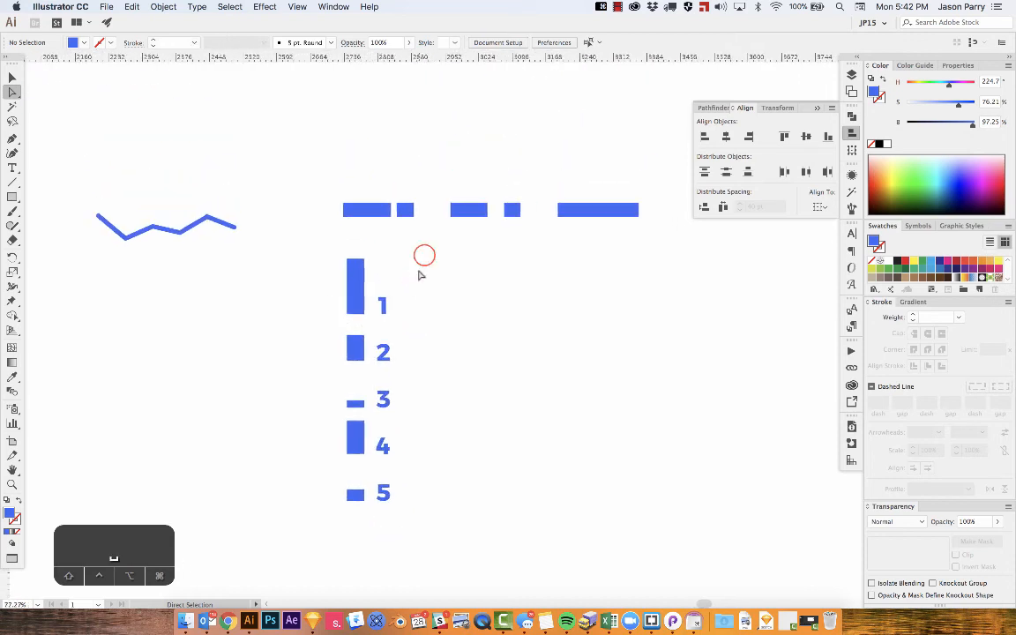
{"action": "left_click_drag", "start_coordinate": [422, 256], "coordinate": [318, 510]}
{"action": "key", "text": "BackSpace"}
Move the second to fifth horizontal bars by hand so that the gaps between the bars are roughly equal
{"action": "left_click_drag", "start_coordinate": [396, 368], "coordinate": [353, 452]}
{"action": "scroll", "coordinate": [414, 353], "scroll_direction": "up", "scroll_amount": 3}
{"action": "mouse_move", "coordinate": [378, 316]}
{"action": "left_mouse_down"}
{"action": "mouse_move", "coordinate": [427, 398]}
{"action": "mouse_move", "coordinate": [378, 325]}
{"action": "left_mouse_up"}
{"action": "key", "text": "a"}
{"action": "left_click", "coordinate": [342, 318]}
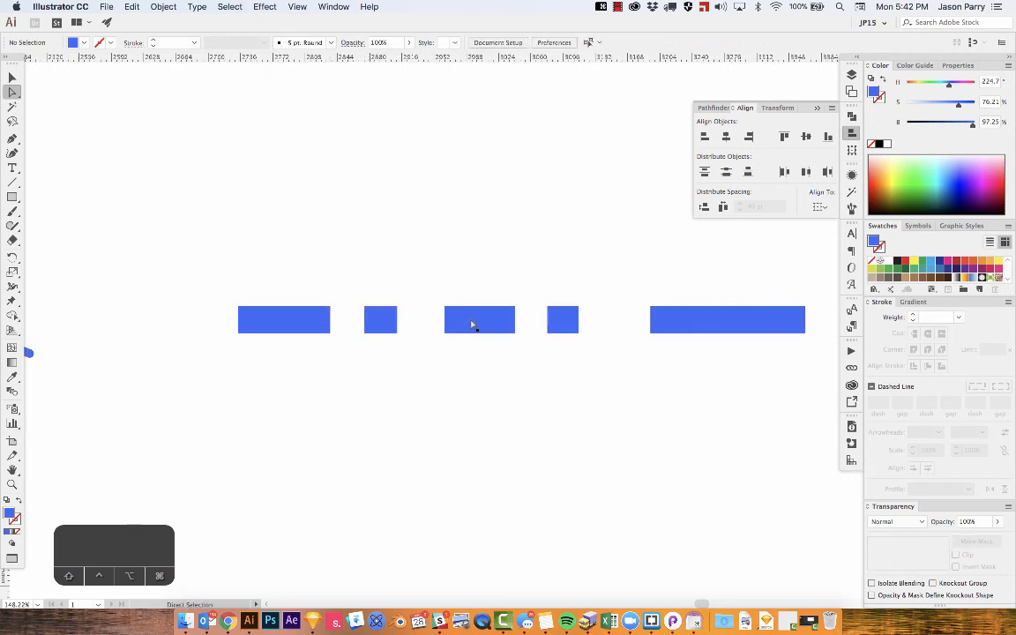
{"action": "left_click_drag", "start_coordinate": [472, 326], "coordinate": [463, 326]}
{"action": "left_click_drag", "start_coordinate": [556, 324], "coordinate": [546, 323]}
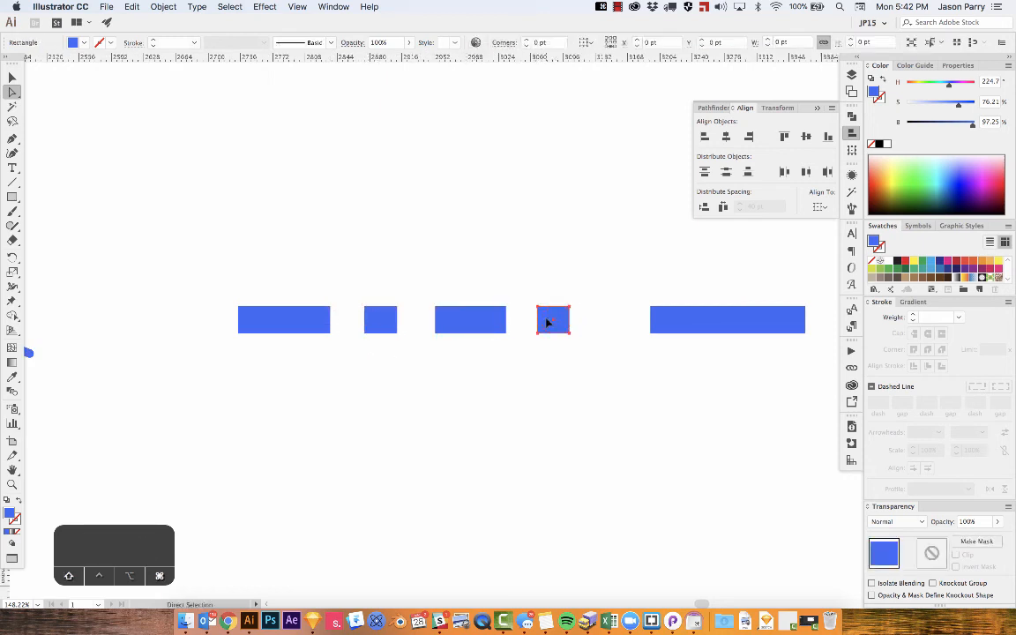
{"action": "left_click_drag", "start_coordinate": [687, 313], "coordinate": [644, 314]}
Check the gaps between the horizontal bars and undo their manual moves
{"action": "left_click_drag", "start_coordinate": [600, 389], "coordinate": [544, 377]}
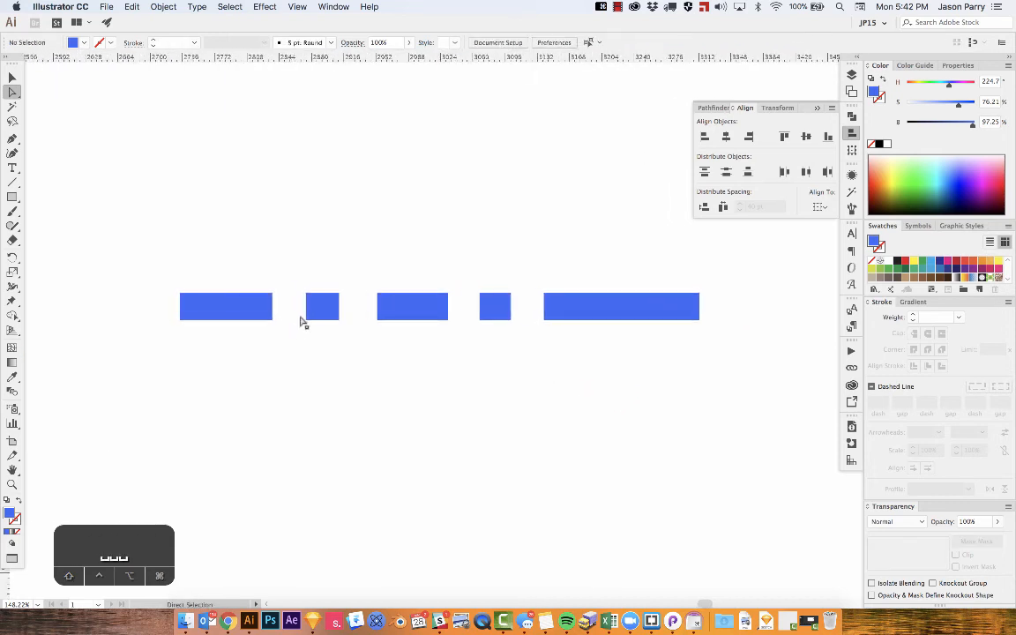
{"action": "left_click_drag", "start_coordinate": [282, 327], "coordinate": [353, 366]}
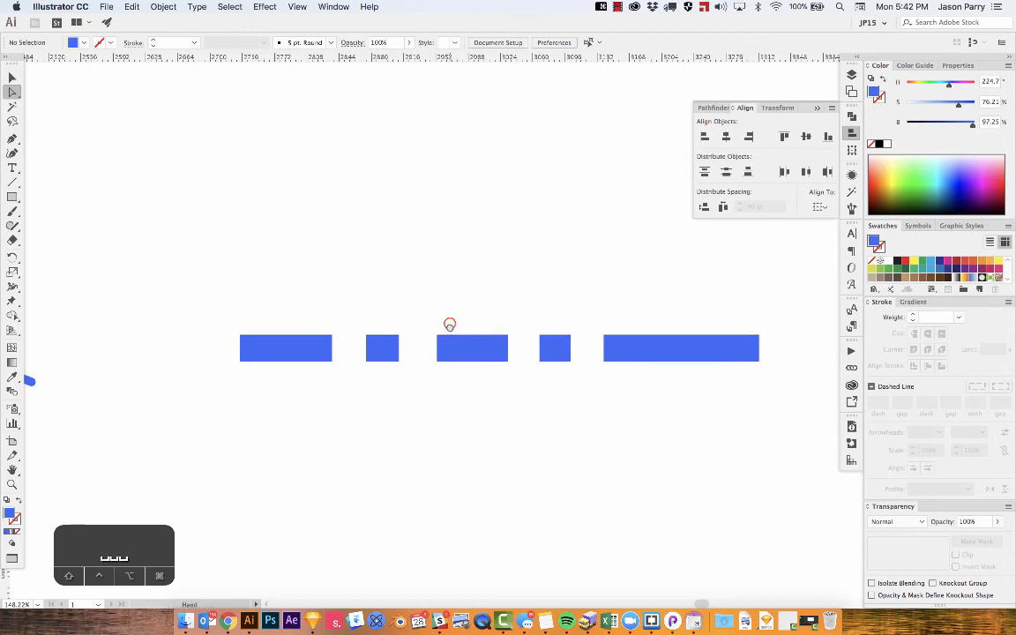
{"action": "left_click_drag", "start_coordinate": [449, 324], "coordinate": [465, 368]}
{"action": "scroll", "coordinate": [443, 412], "scroll_direction": "down", "scroll_amount": 6}
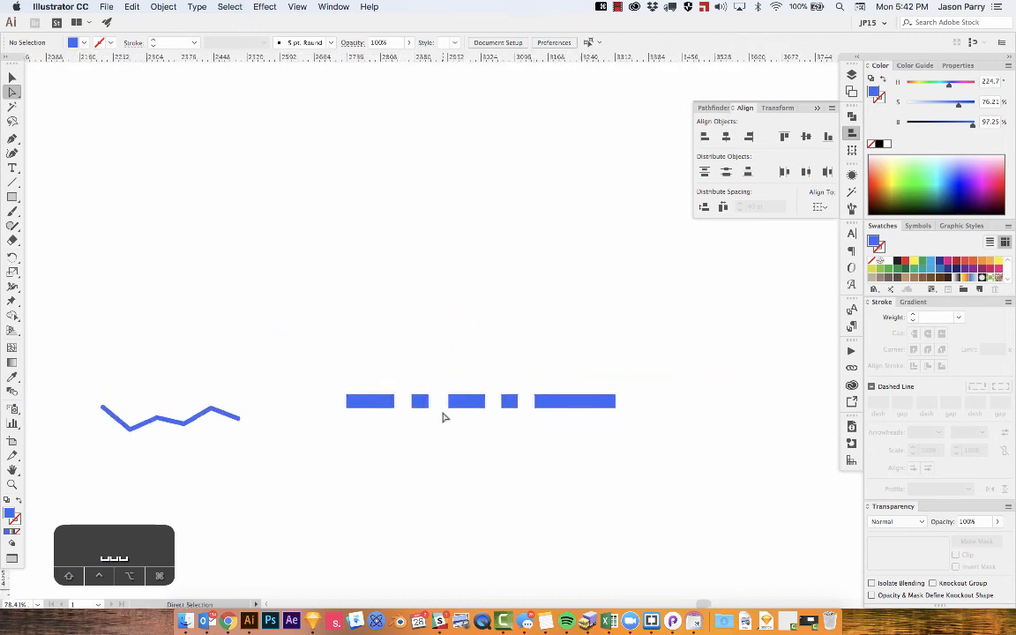
{"action": "left_click_drag", "start_coordinate": [443, 412], "coordinate": [527, 401]}
{"action": "key", "text": "a"}
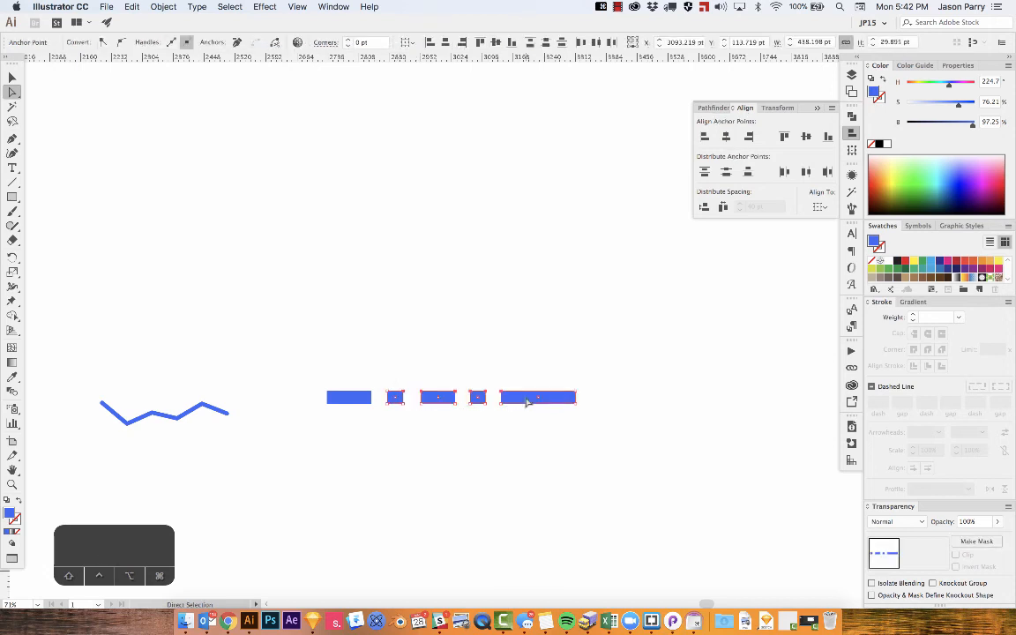
{"action": "key", "text": "super+z"}
{"action": "key", "text": "super+z"}
{"action": "key", "text": "super+z"}
{"action": "key", "text": "super+z"}
Select all five horizontal bars as whole objects and make the leftmost bar the key object
{"action": "key", "text": "a"}
{"action": "left_click", "coordinate": [344, 376]}
{"action": "left_click_drag", "start_coordinate": [344, 377], "coordinate": [610, 428]}
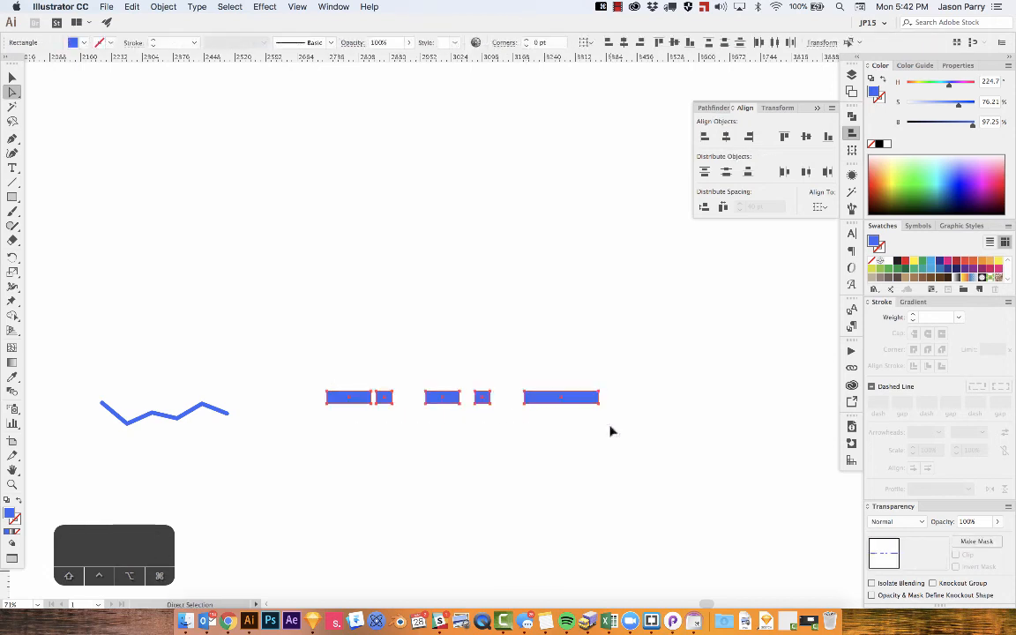
{"action": "key", "text": "v"}
{"action": "left_click", "coordinate": [361, 398]}
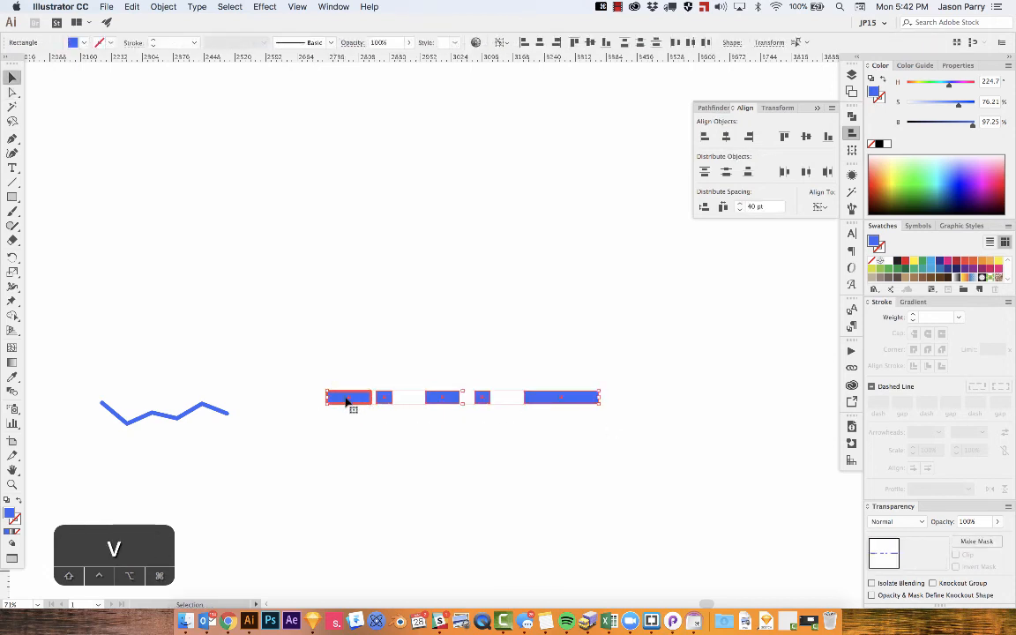
Distribute the five bars horizontally from the key object with a spacing of 30 pt
{"action": "left_click", "coordinate": [751, 208]}
{"action": "type", "text": "3"}
{"action": "key", "text": "Return"}
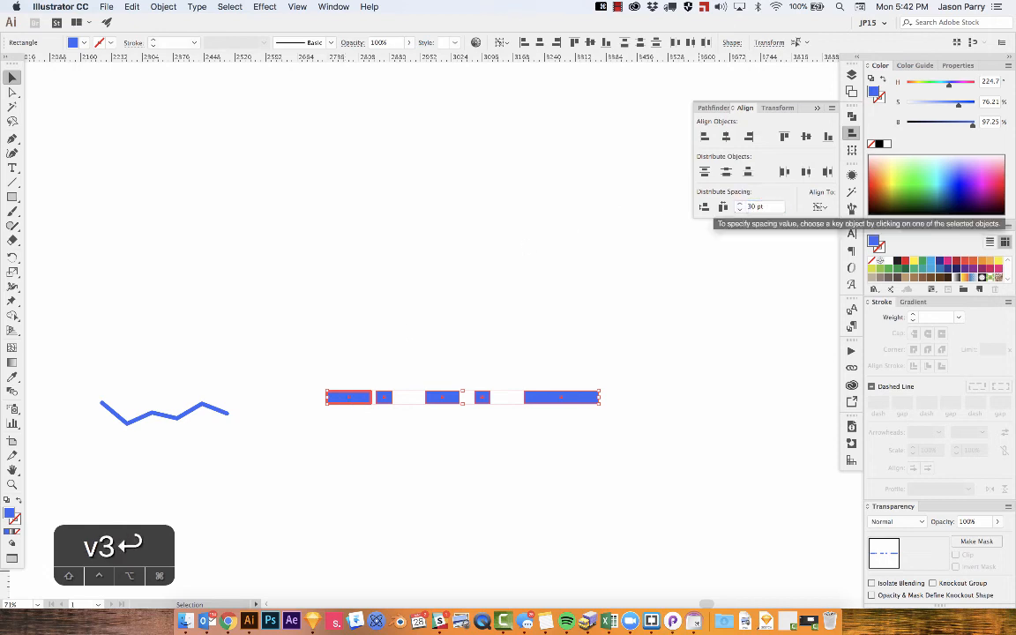
{"action": "left_click", "coordinate": [722, 208]}
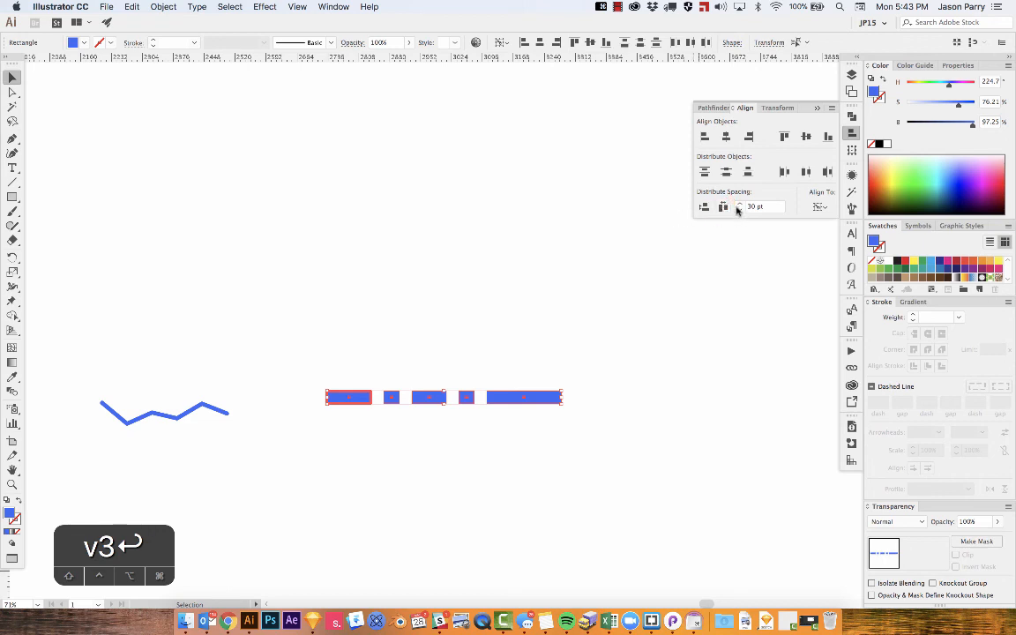
Distribute the five bars horizontally from the key object at 50 pt spacing, increase it to 60 pt, and deselect them
{"action": "left_click", "coordinate": [740, 205]}
{"action": "left_click", "coordinate": [740, 204]}
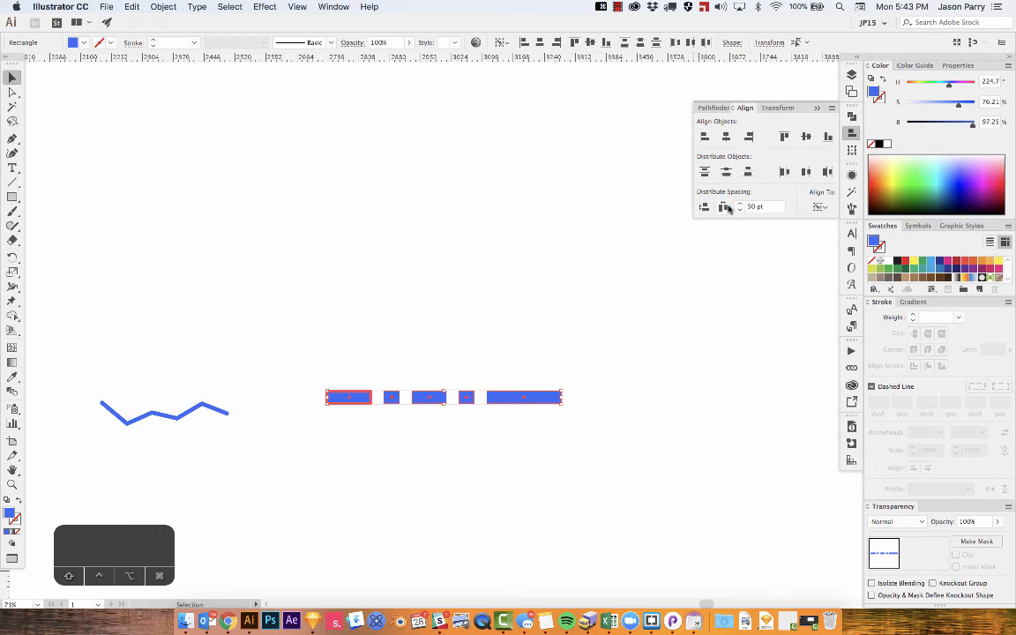
{"action": "left_click", "coordinate": [723, 207]}
{"action": "left_click", "coordinate": [740, 204]}
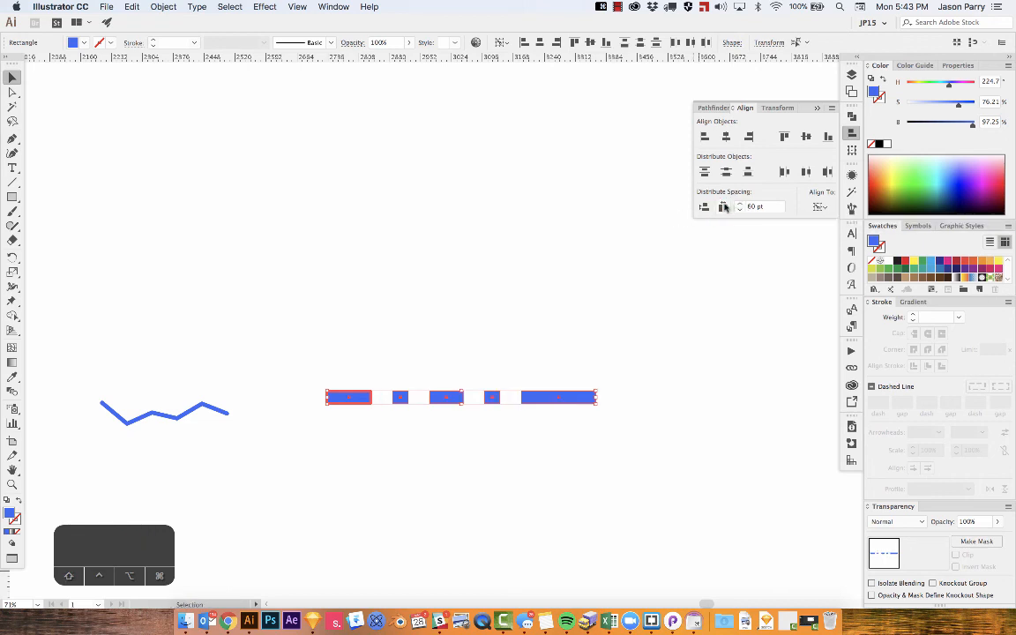
{"action": "left_click", "coordinate": [723, 207]}
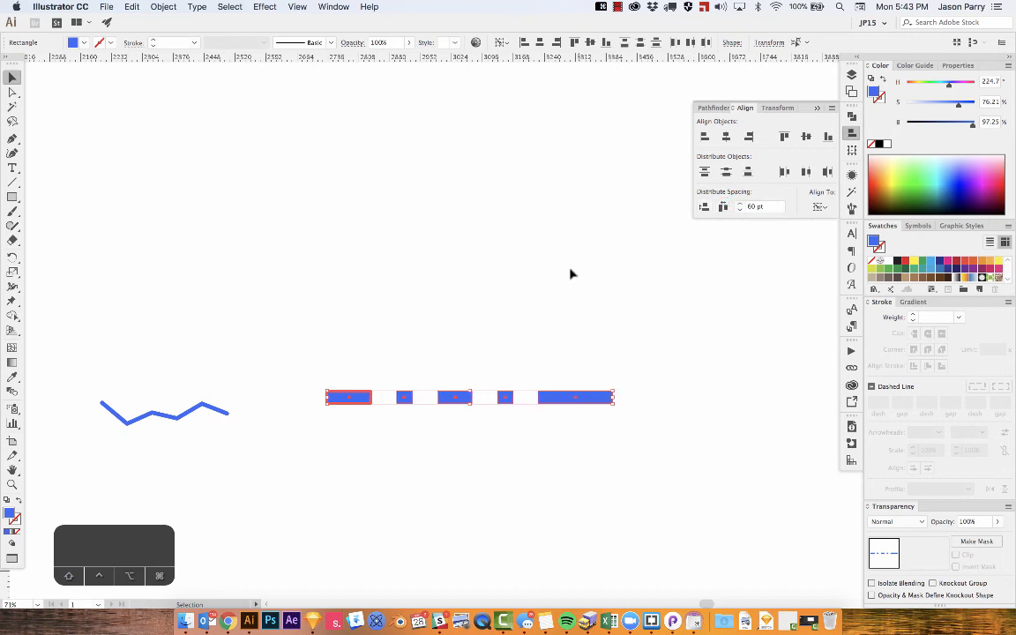
{"action": "left_click", "coordinate": [458, 345]}
Select the first five anchor points of the zigzag line, adding the leftmost one last so it serves as the key anchor
{"action": "key", "text": "space"}
{"action": "left_click_drag", "start_coordinate": [457, 344], "coordinate": [662, 246]}
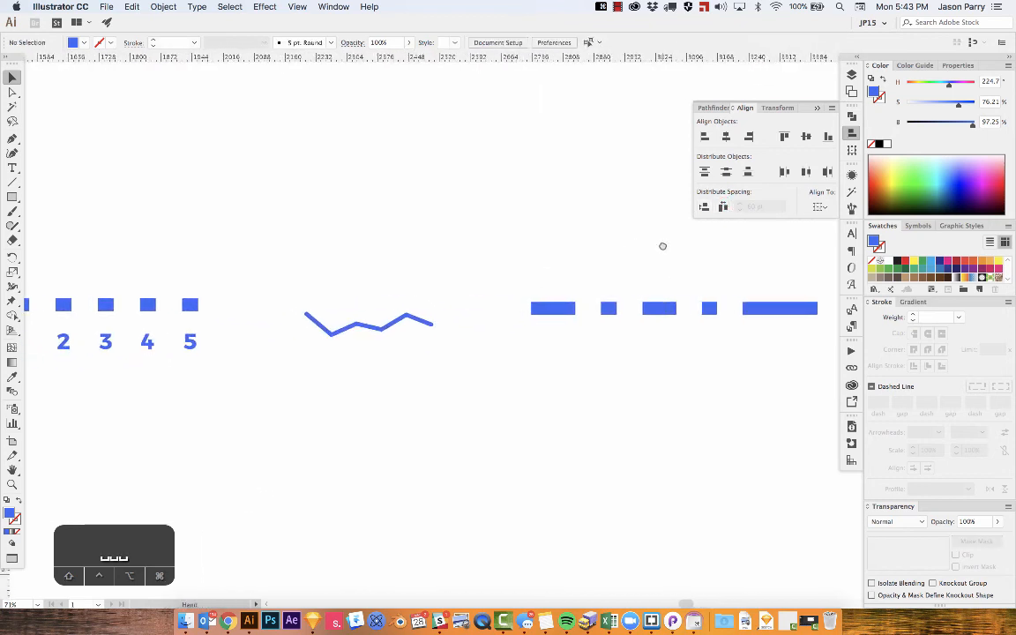
{"action": "scroll", "coordinate": [415, 311], "scroll_direction": "up", "scroll_amount": 5}
{"action": "key", "text": "space"}
{"action": "left_click_drag", "start_coordinate": [414, 309], "coordinate": [615, 308]}
{"action": "key", "text": "a"}
{"action": "left_click_drag", "start_coordinate": [365, 283], "coordinate": [605, 428]}
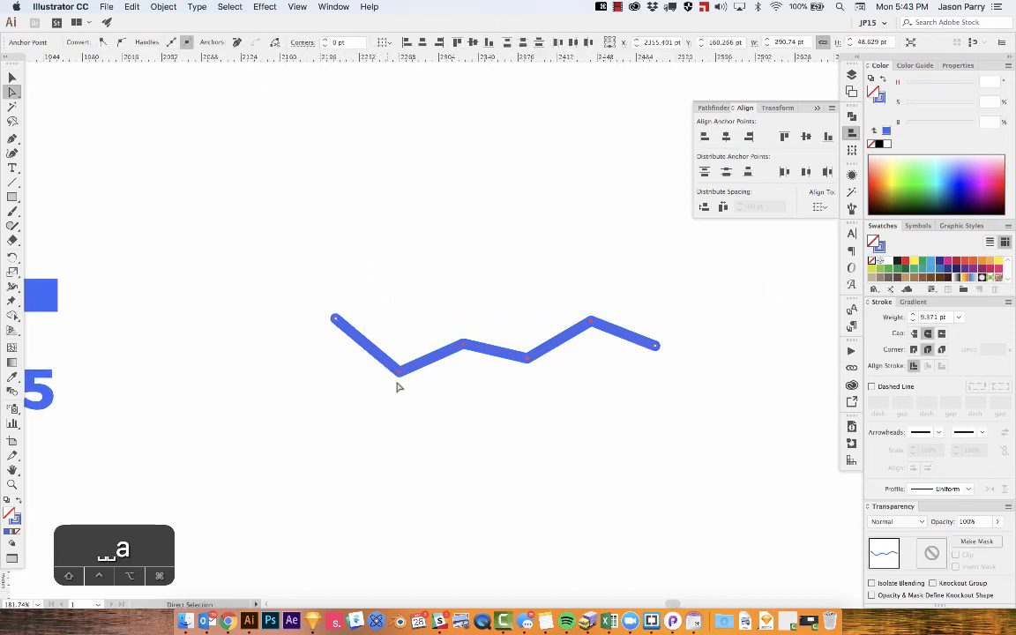
{"action": "key", "text": "shift"}
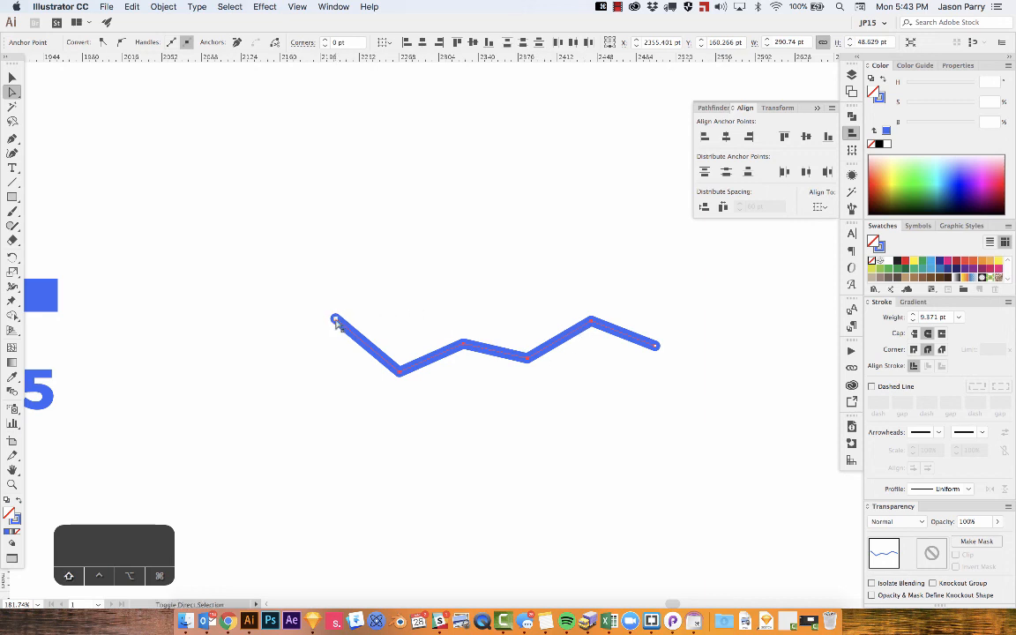
{"action": "left_click", "coordinate": [336, 320], "text": "shift"}
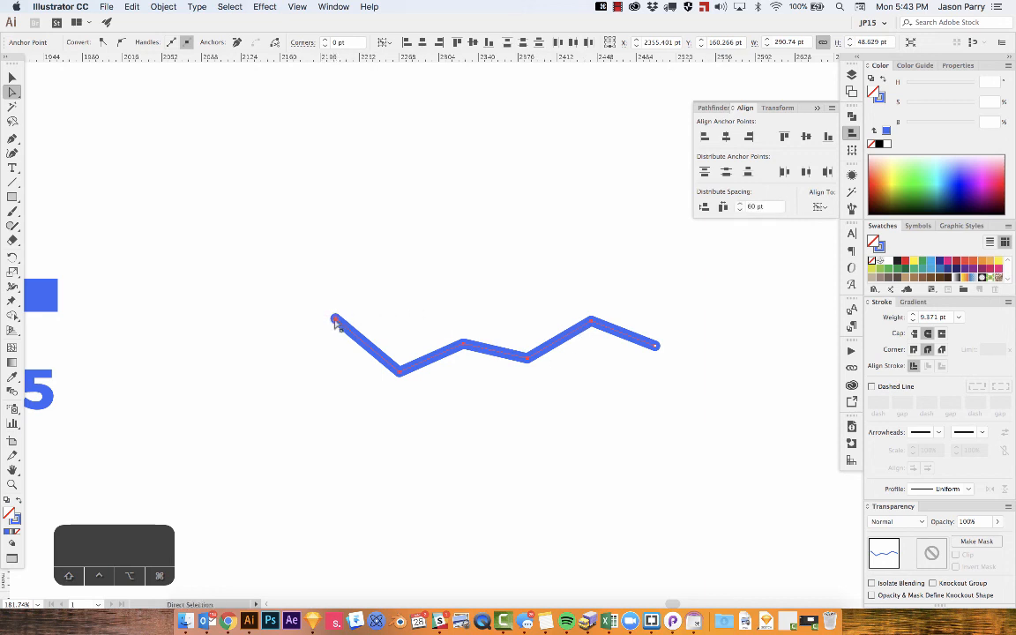
Distribute the selected anchor points horizontally from the key anchor with a spacing of 10 pt
{"action": "left_click", "coordinate": [739, 210], "text": "shift"}
{"action": "left_click", "coordinate": [739, 210], "text": "shift"}
{"action": "left_click", "coordinate": [738, 210], "text": "shift"}
{"action": "left_click", "coordinate": [739, 210], "text": "shift"}
{"action": "left_click", "coordinate": [740, 209], "text": "shift"}
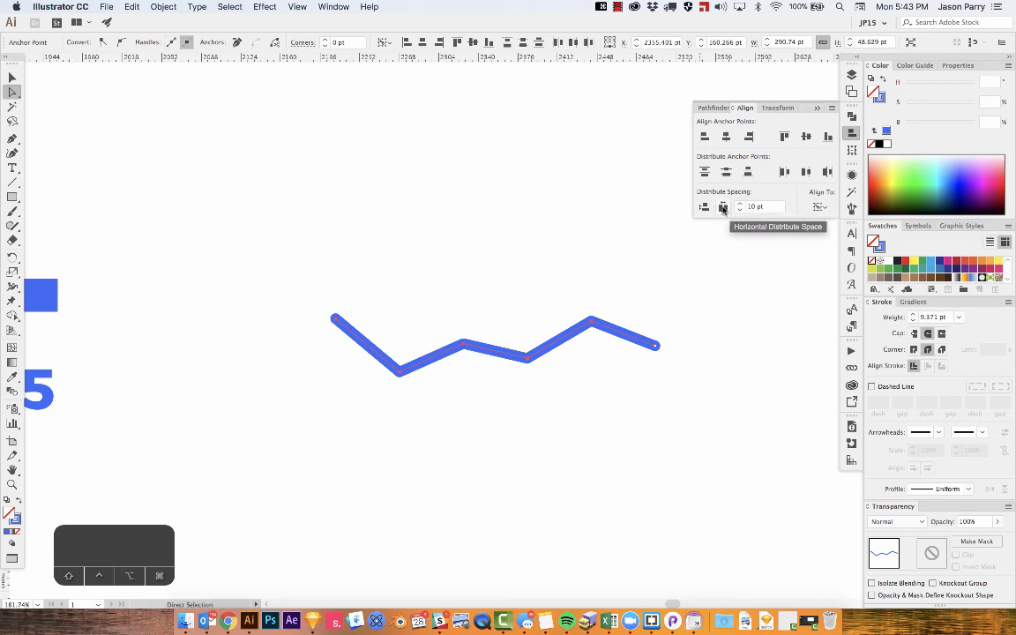
{"action": "left_click", "coordinate": [723, 208]}
Redistribute the anchor points horizontally at 20 pt, 30 pt and finally 40 pt spacing, and deselect the line
{"action": "left_click", "coordinate": [739, 205], "text": "shift"}
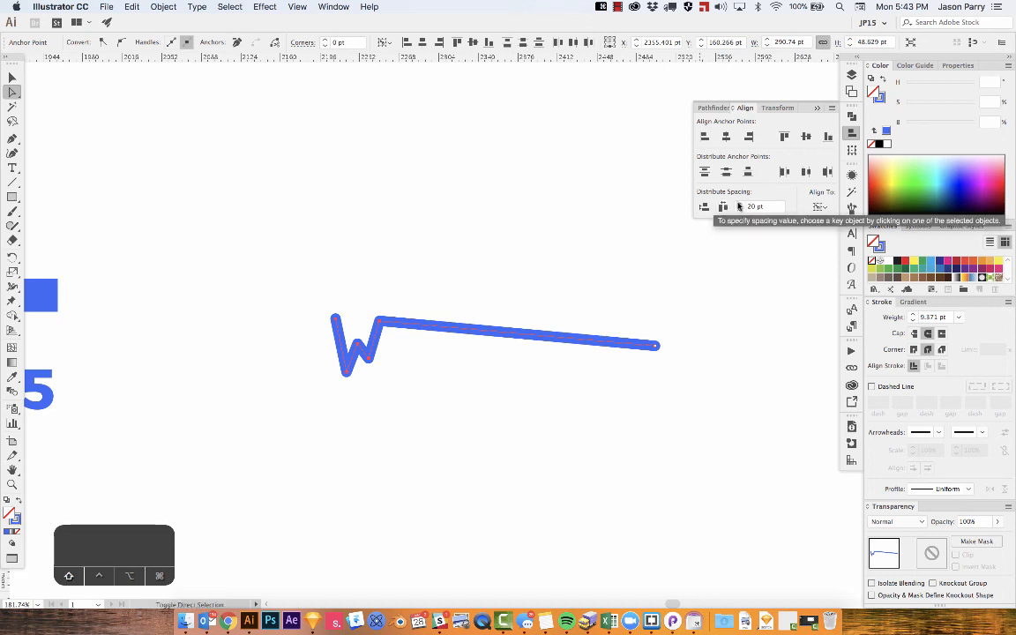
{"action": "left_click", "coordinate": [722, 207]}
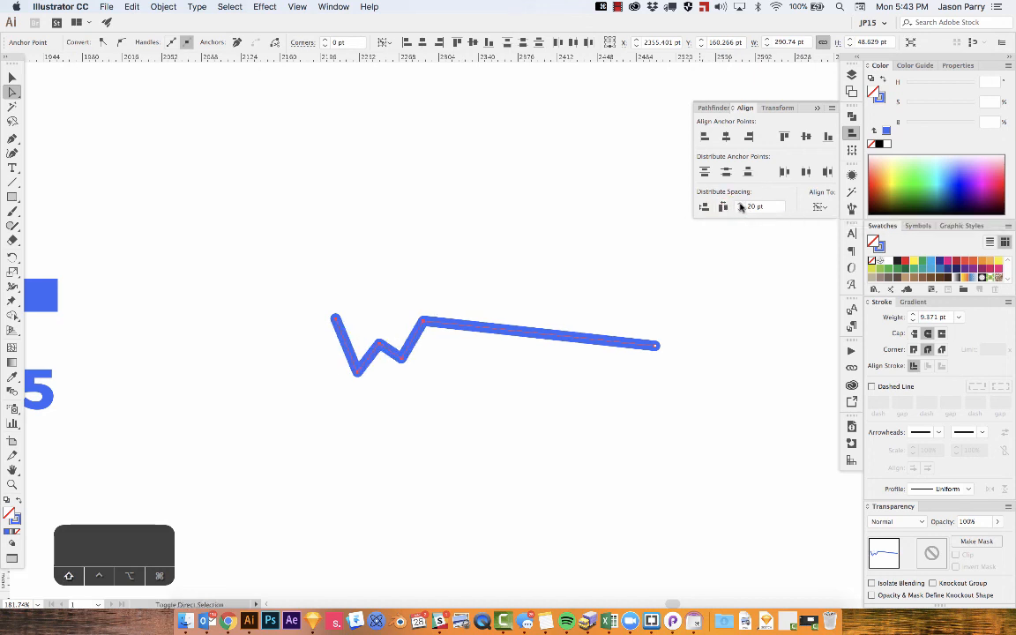
{"action": "left_click", "coordinate": [740, 207], "text": "shift"}
{"action": "left_click", "coordinate": [722, 207]}
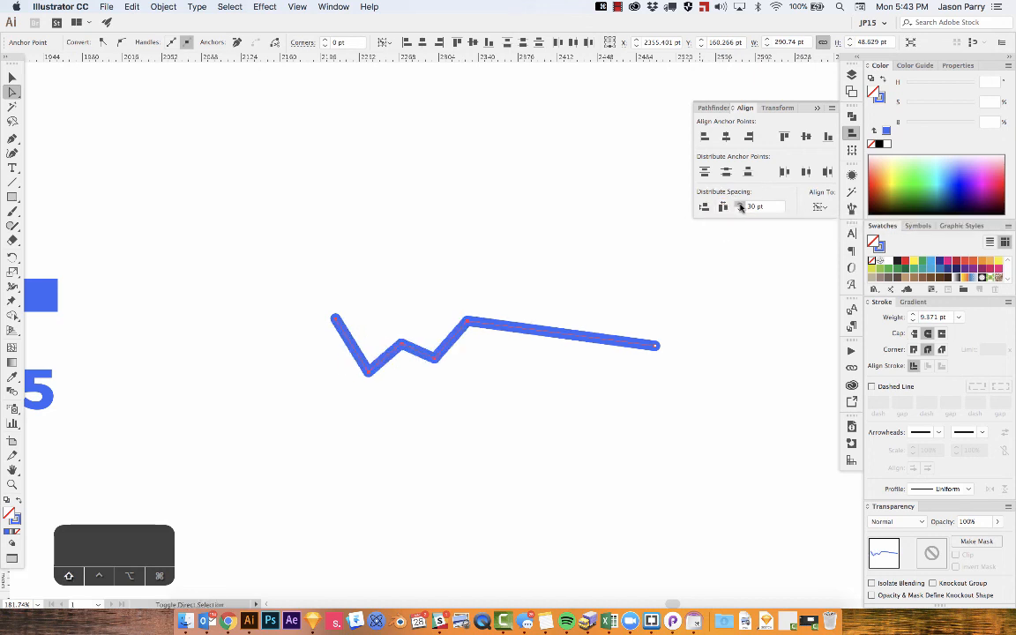
{"action": "left_click", "coordinate": [722, 207]}
{"action": "left_click", "coordinate": [653, 263]}
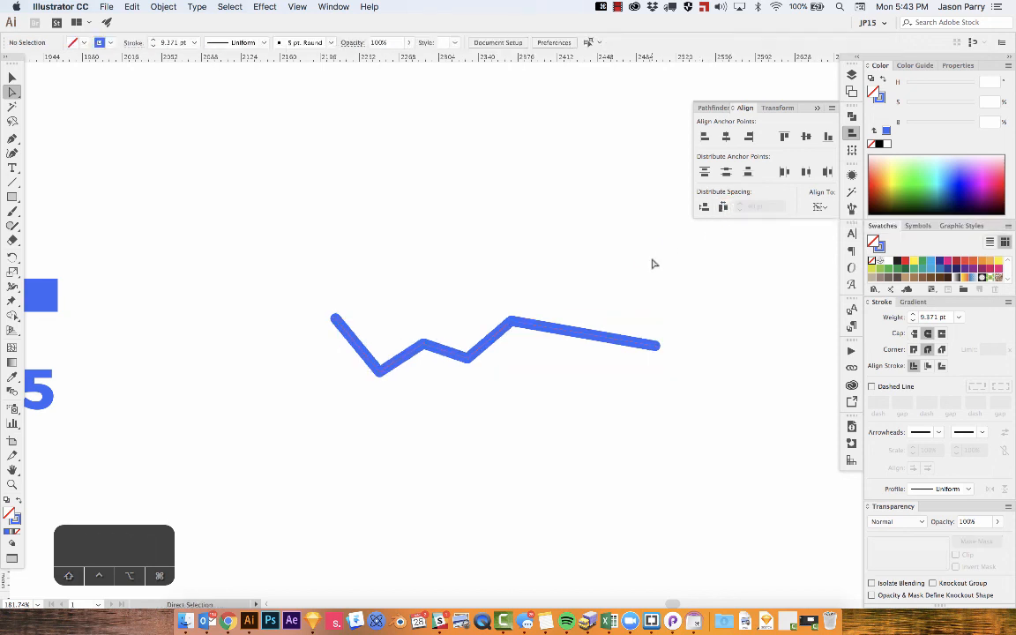
{"action": "scroll", "coordinate": [652, 263], "scroll_direction": "down", "scroll_amount": 5}
{"action": "scroll", "coordinate": [706, 273], "scroll_direction": "right", "scroll_amount": 3}
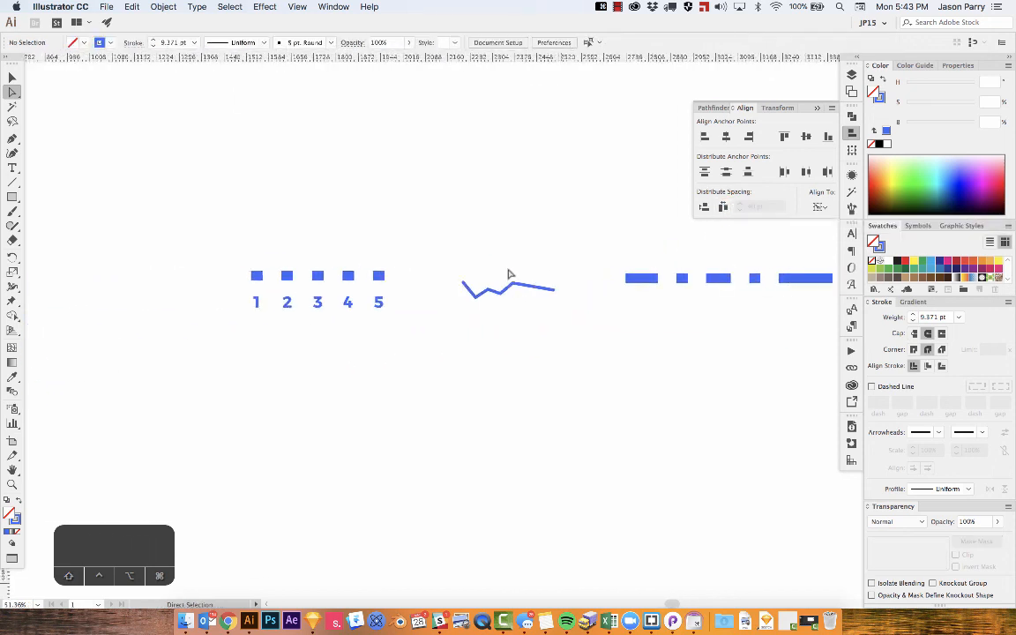
{"action": "key", "text": "space"}
{"action": "left_click_drag", "start_coordinate": [476, 258], "coordinate": [537, 284]}
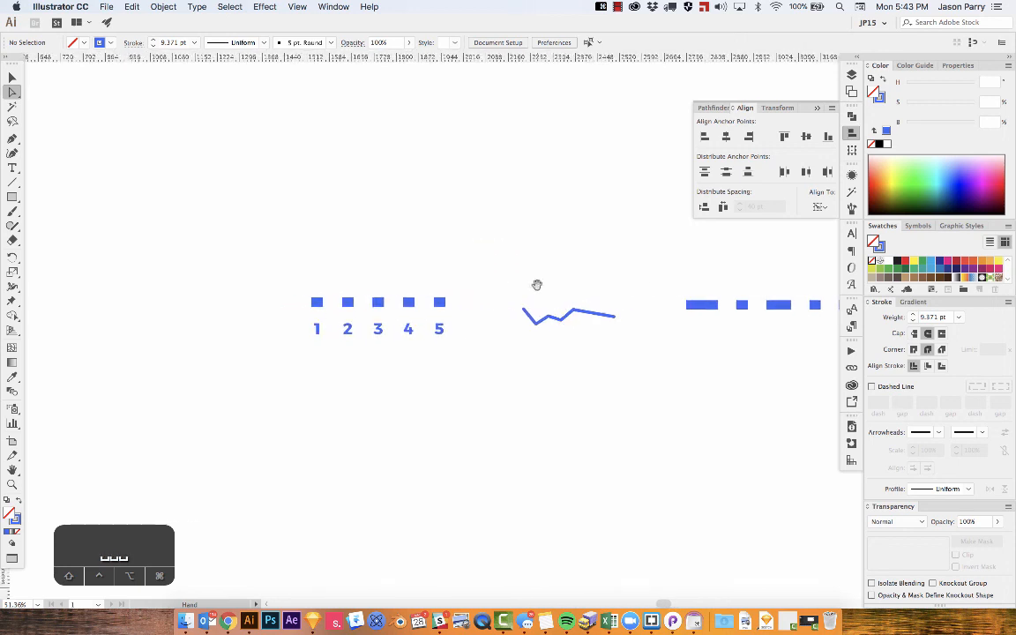
{"action": "scroll", "coordinate": [554, 308], "scroll_direction": "right", "scroll_amount": 1}
{"action": "scroll", "coordinate": [555, 308], "scroll_direction": "right", "scroll_amount": 5}
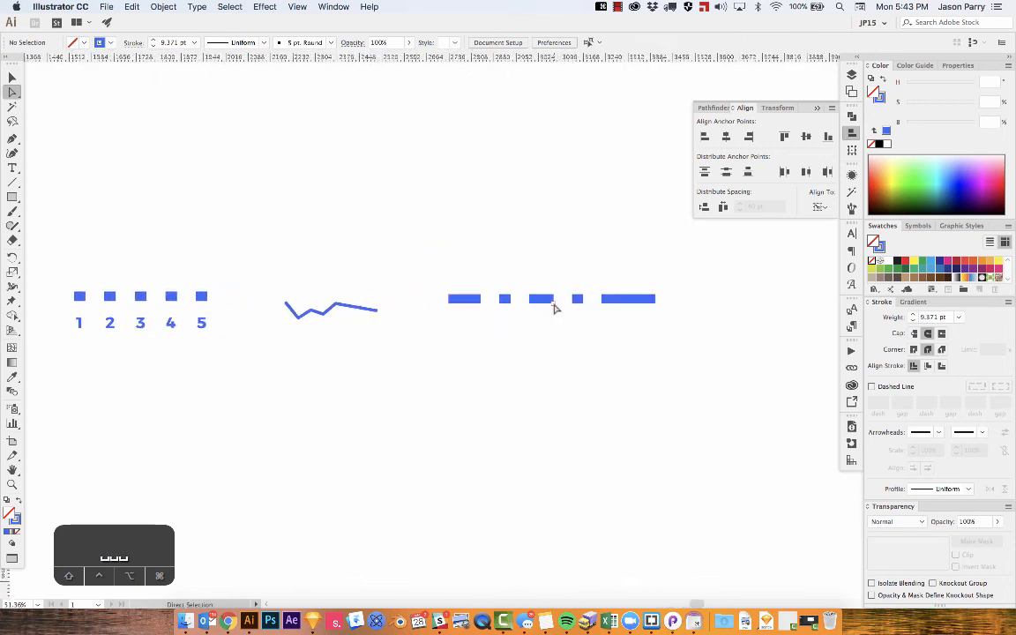
{"action": "left_click_drag", "start_coordinate": [388, 302], "coordinate": [481, 324]}
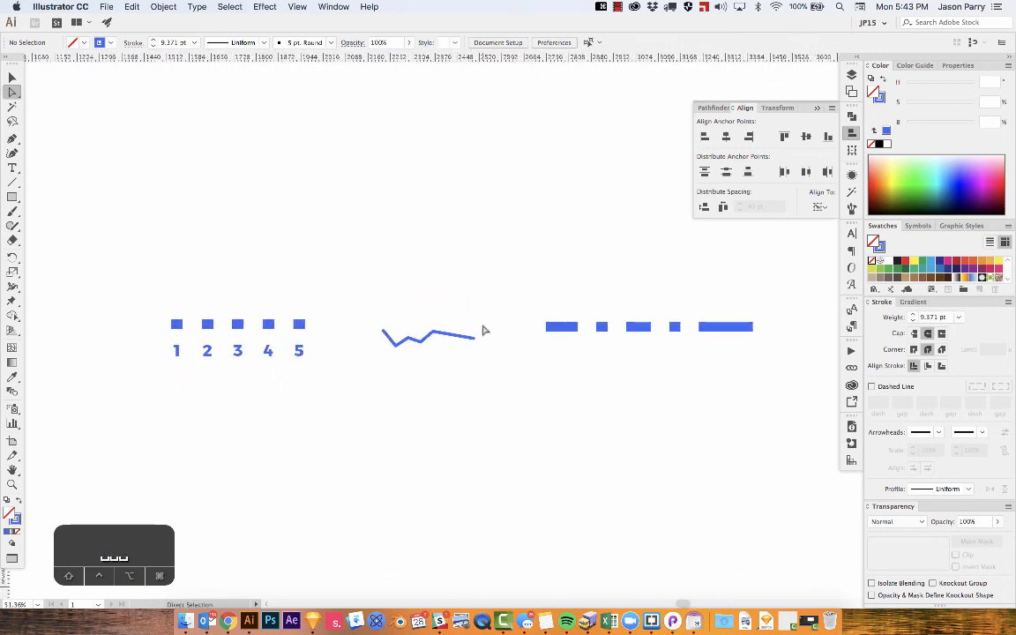